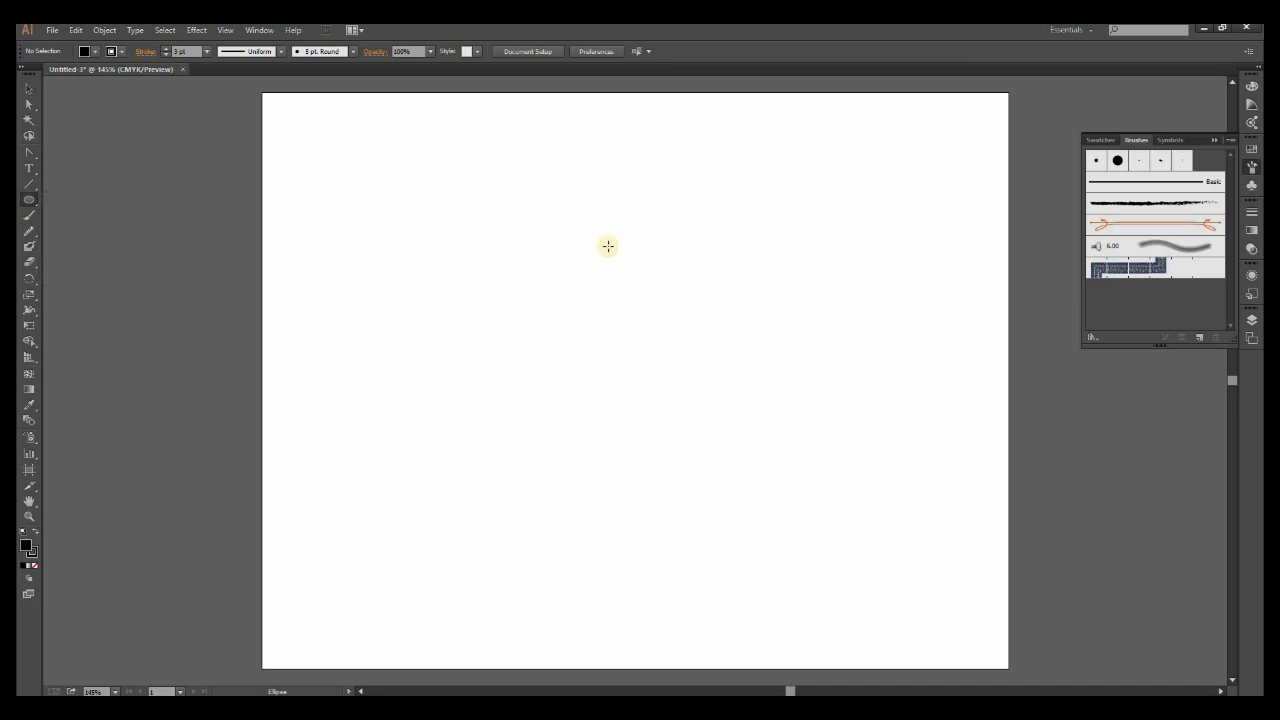
Draw a tall narrow ellipse about 13 by 45 mm in the upper middle of the artboard and fill it white.
drag(610, 202, 643, 322)
click(96, 51)
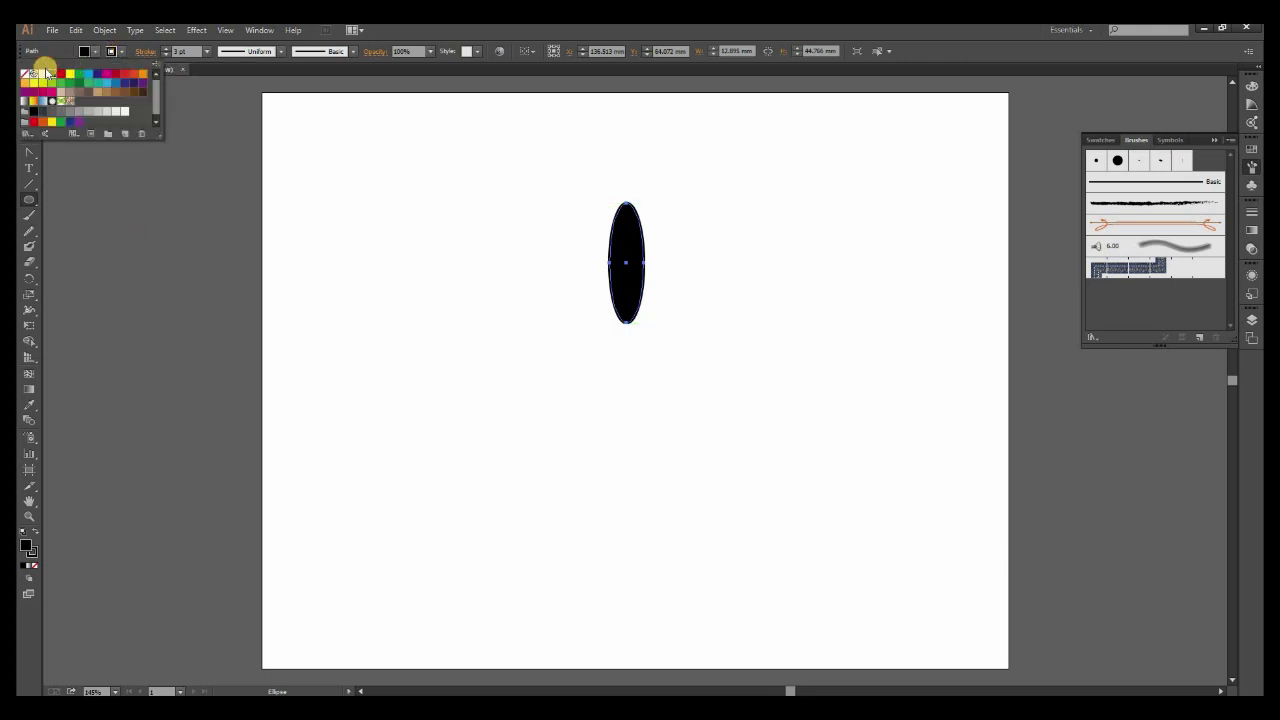
click(42, 74)
click(104, 232)
Convert the ellipse's top anchor to a corner point to form a petal tip.
click(36, 153)
click(626, 206)
click(31, 88)
click(619, 404)
Make a copy of the petal rotated 30° about a point just below its base.
click(638, 310)
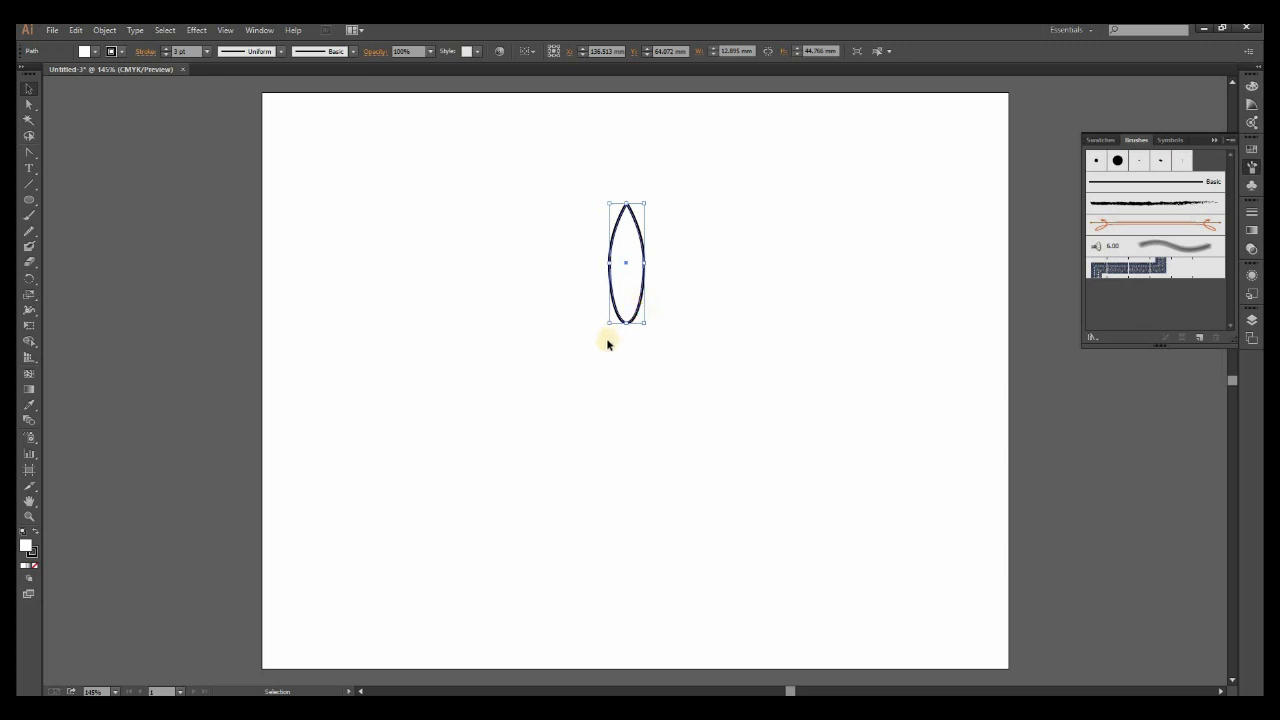
click(29, 278)
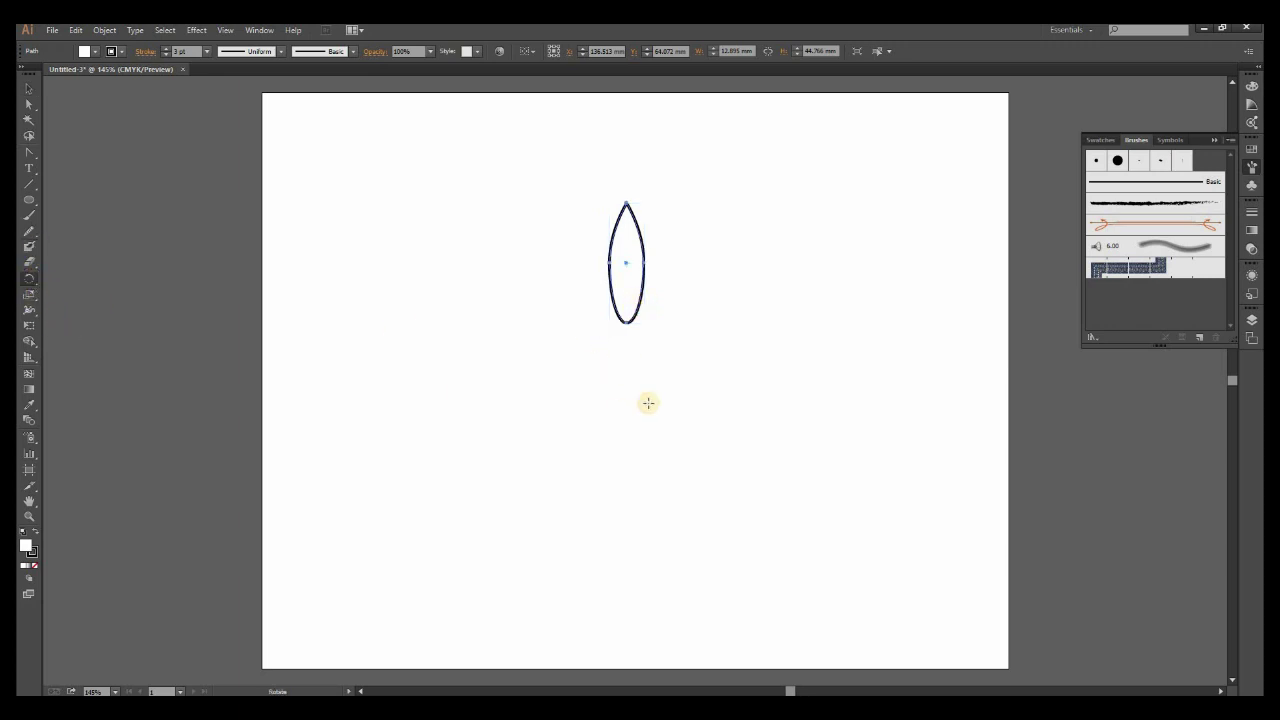
alt+click(626, 355)
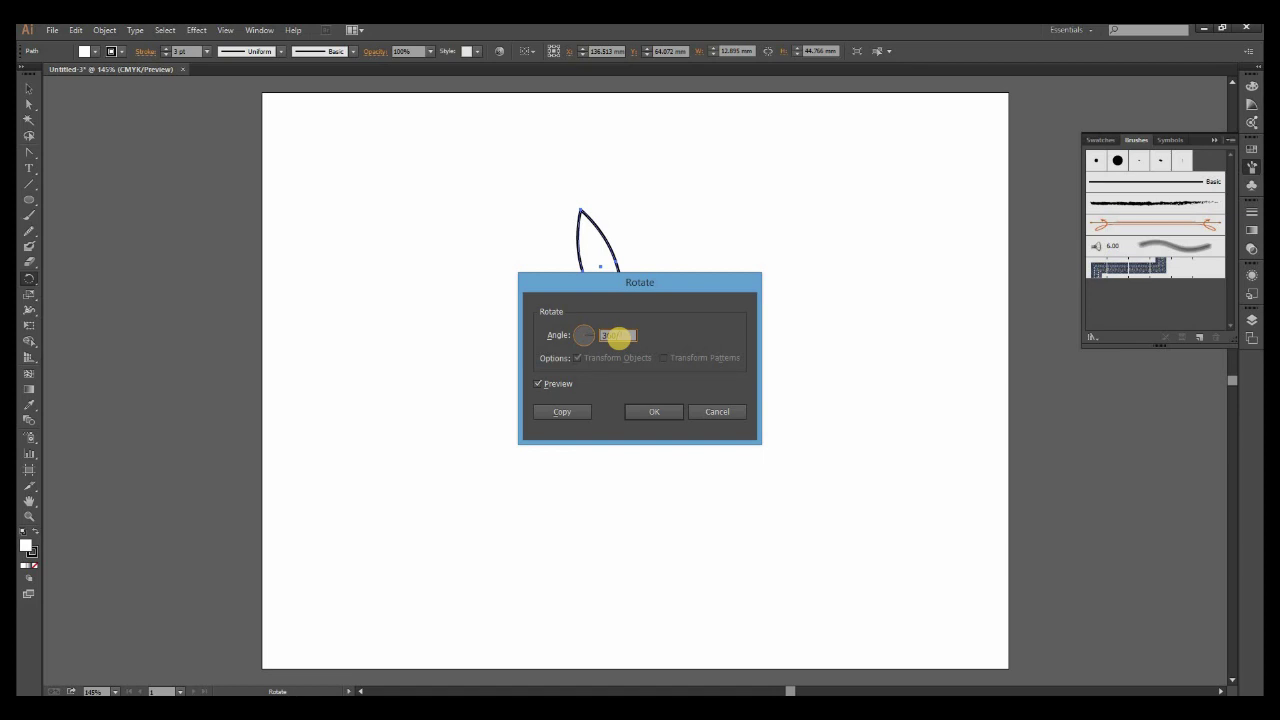
click(566, 409)
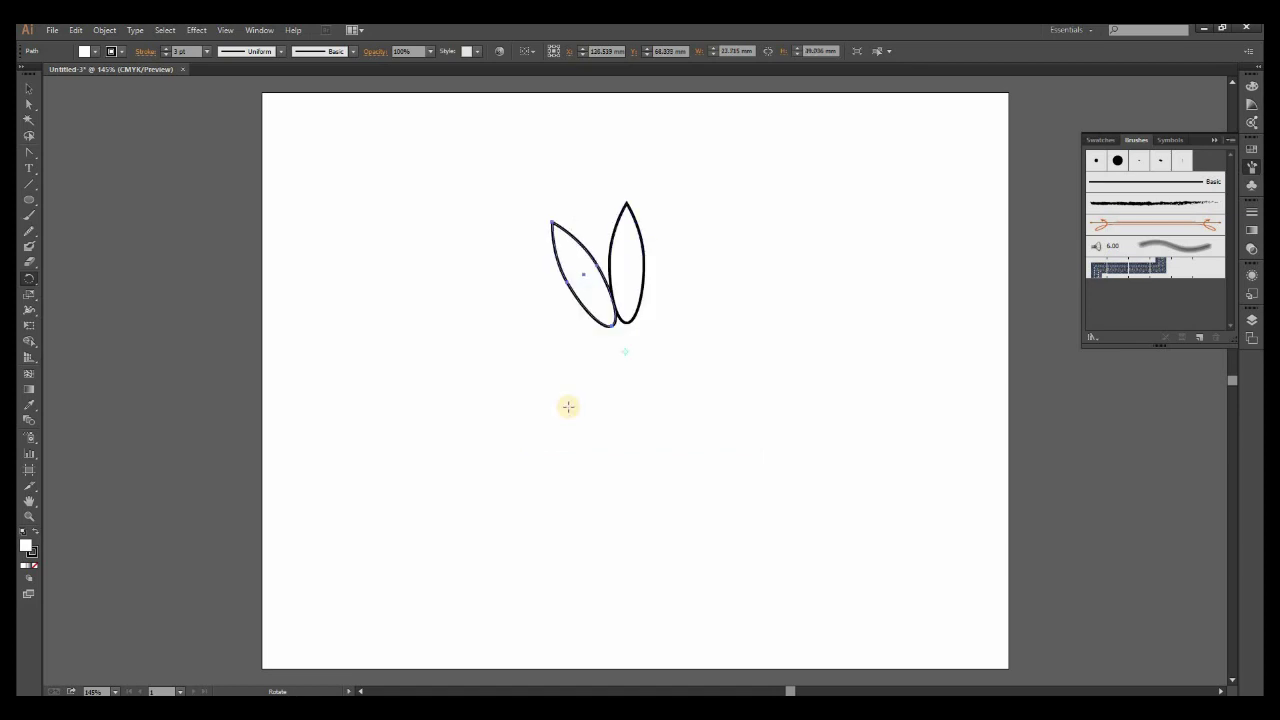
Repeat the rotated copy until twelve petals form a full ring.
key(ctrl+d)
key(ctrl+d)
key(ctrl+d)
key(ctrl+d)
key(ctrl+d)
key(ctrl+d)
key(ctrl+d)
key(ctrl+d)
key(ctrl+d)
key(ctrl+d)
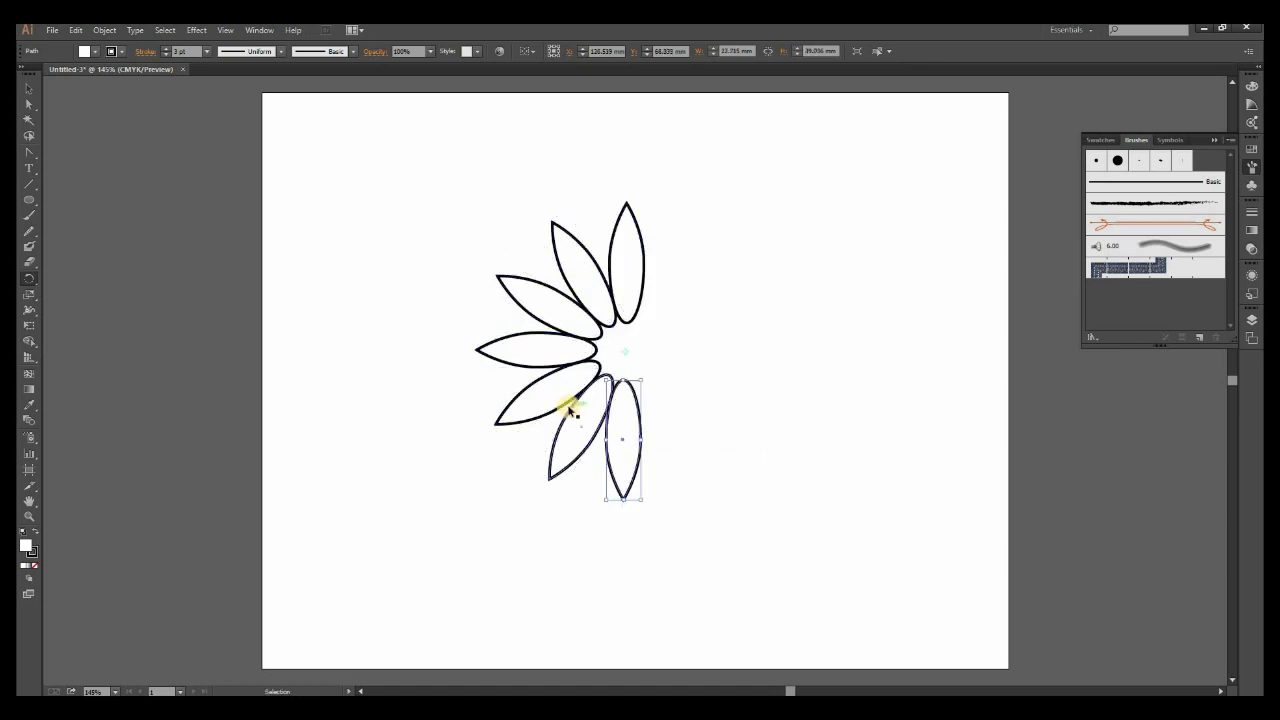
Draw a circle from the centre of the petal ring, covering the inner ends of the petals.
click(28, 88)
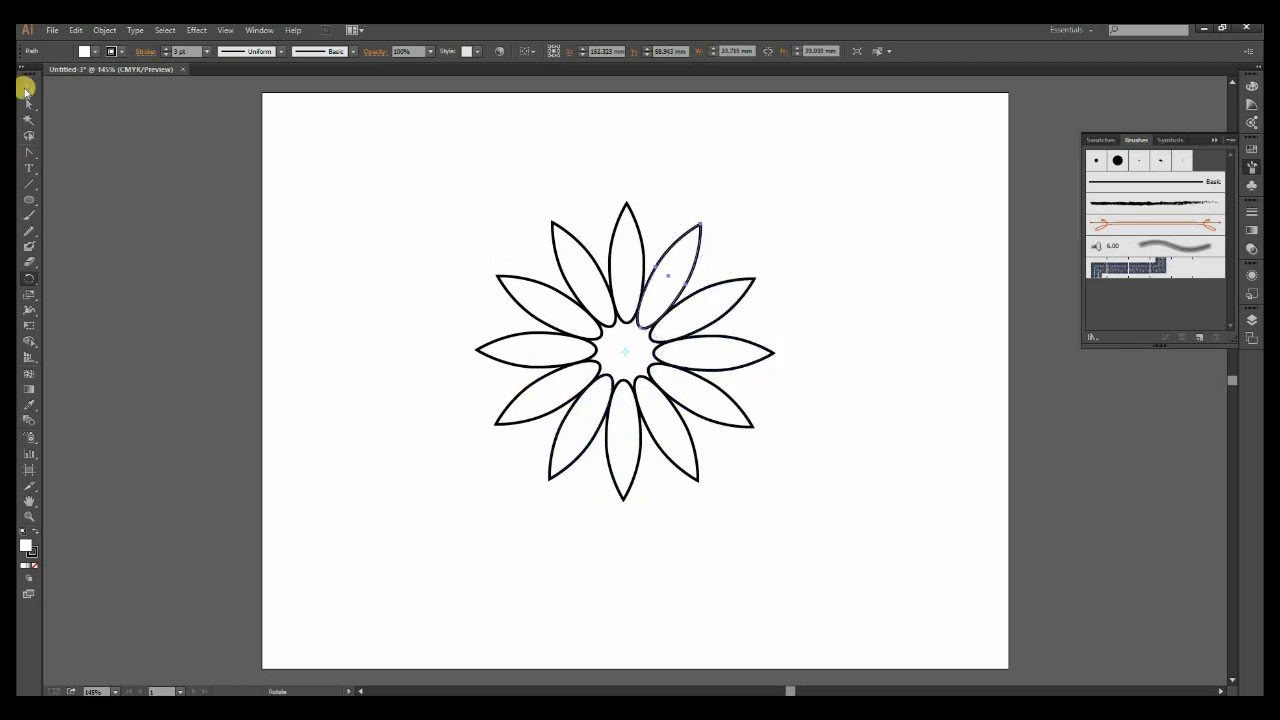
click(430, 342)
drag(28, 200, 82, 230)
drag(625, 350, 672, 396)
click(29, 89)
click(146, 245)
Expand the fill and stroke of all the petals and the centre circle.
drag(764, 572, 790, 568)
drag(662, 347, 502, 232)
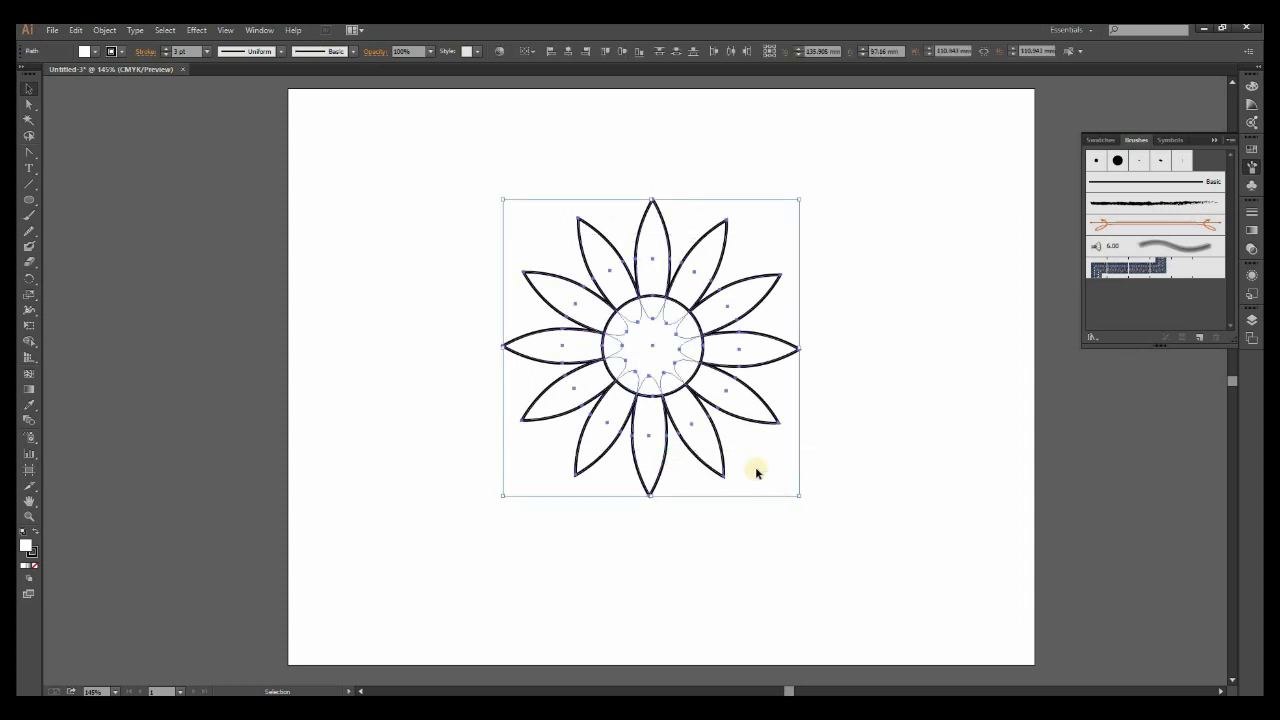
click(104, 30)
click(168, 166)
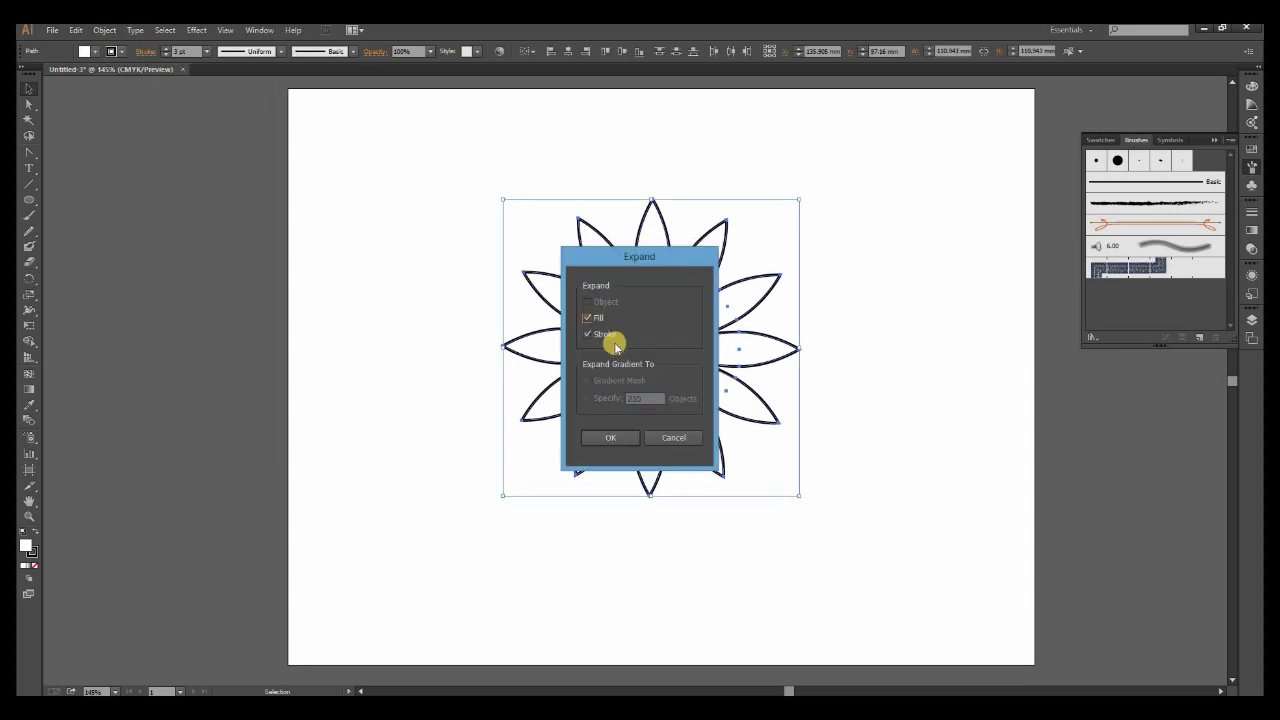
click(610, 440)
click(765, 412)
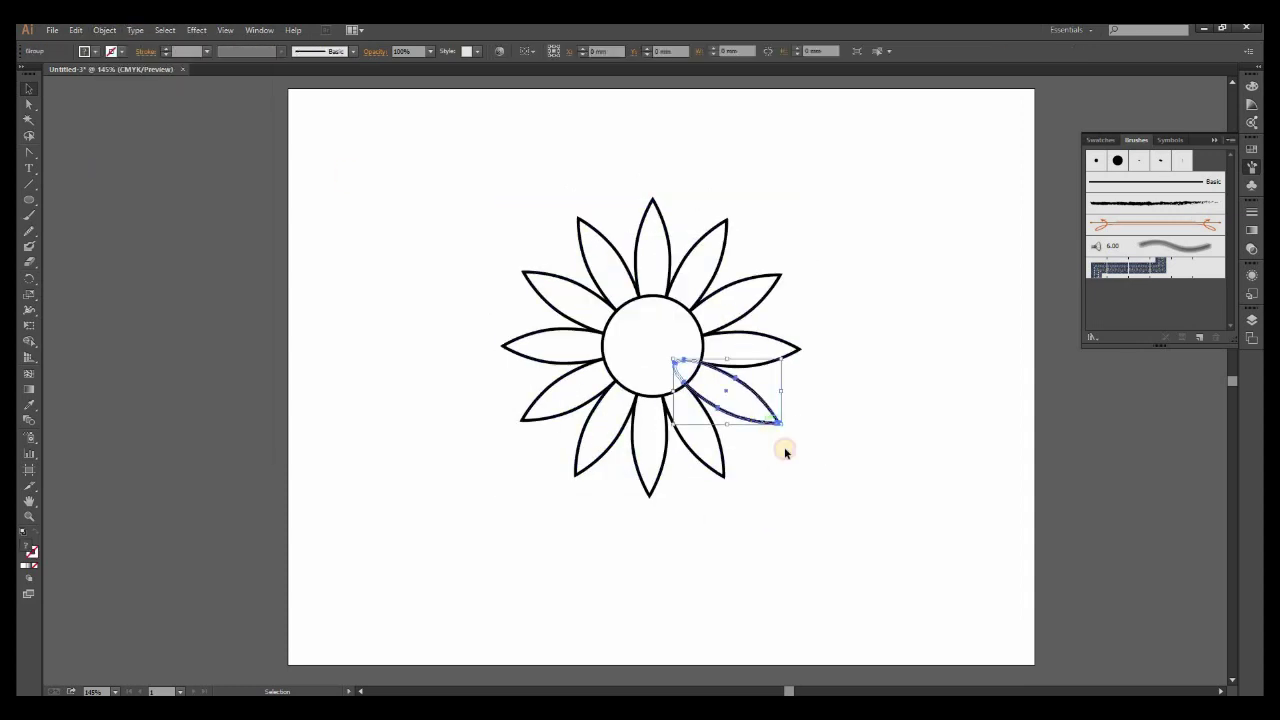
click(842, 460)
Group all the petals and the centre circle into one flower.
drag(797, 461, 523, 272)
right_click(668, 338)
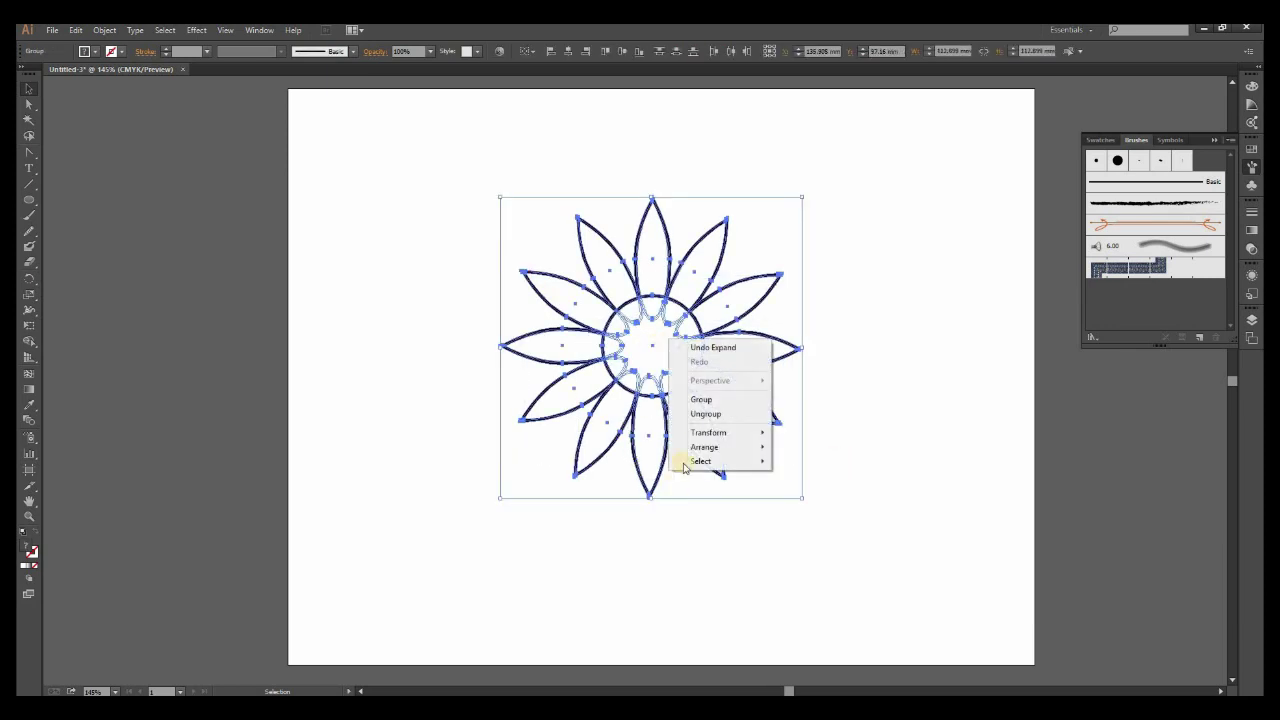
click(700, 401)
Scale the grouped flower down to a small size and place it near the artboard's upper-left corner.
drag(803, 494, 404, 208)
click(585, 272)
click(528, 229)
click(351, 262)
click(78, 428)
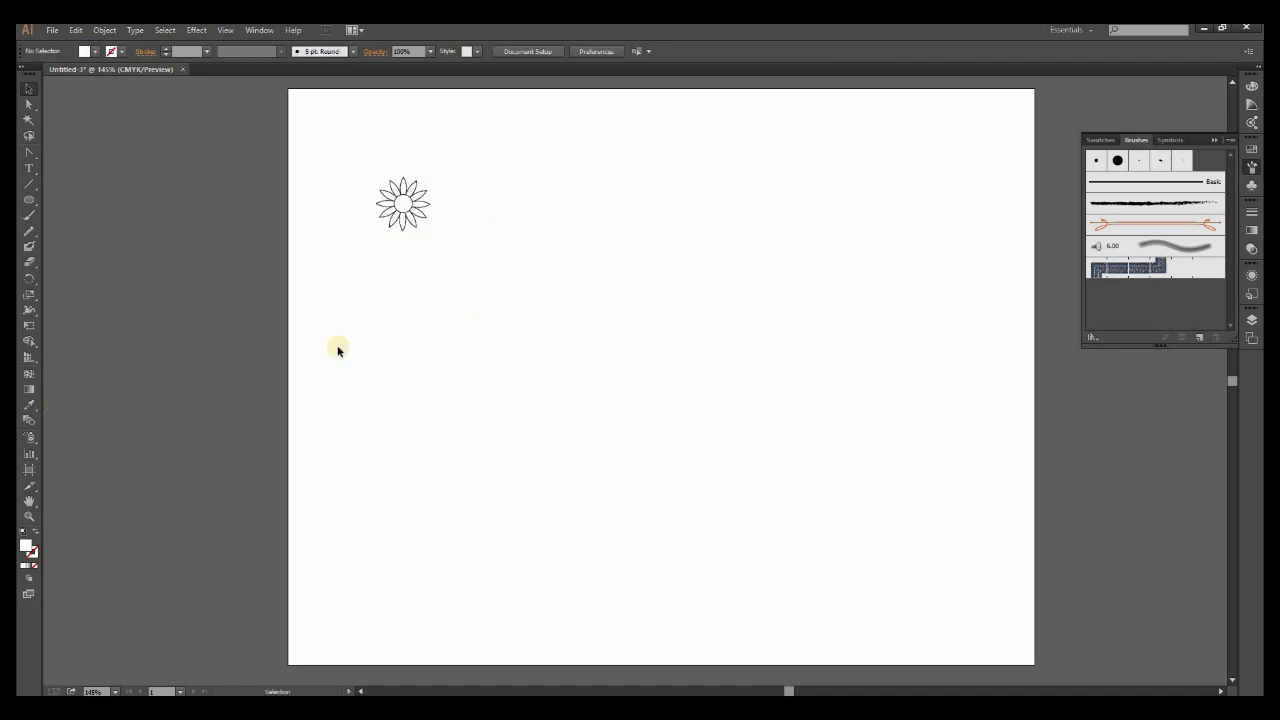
click(414, 220)
click(174, 320)
Draw a flat horizontal ellipse about 82 by 12 mm below the flower and give it a black 3 pt stroke.
drag(32, 200, 88, 236)
drag(499, 326, 719, 358)
click(113, 51)
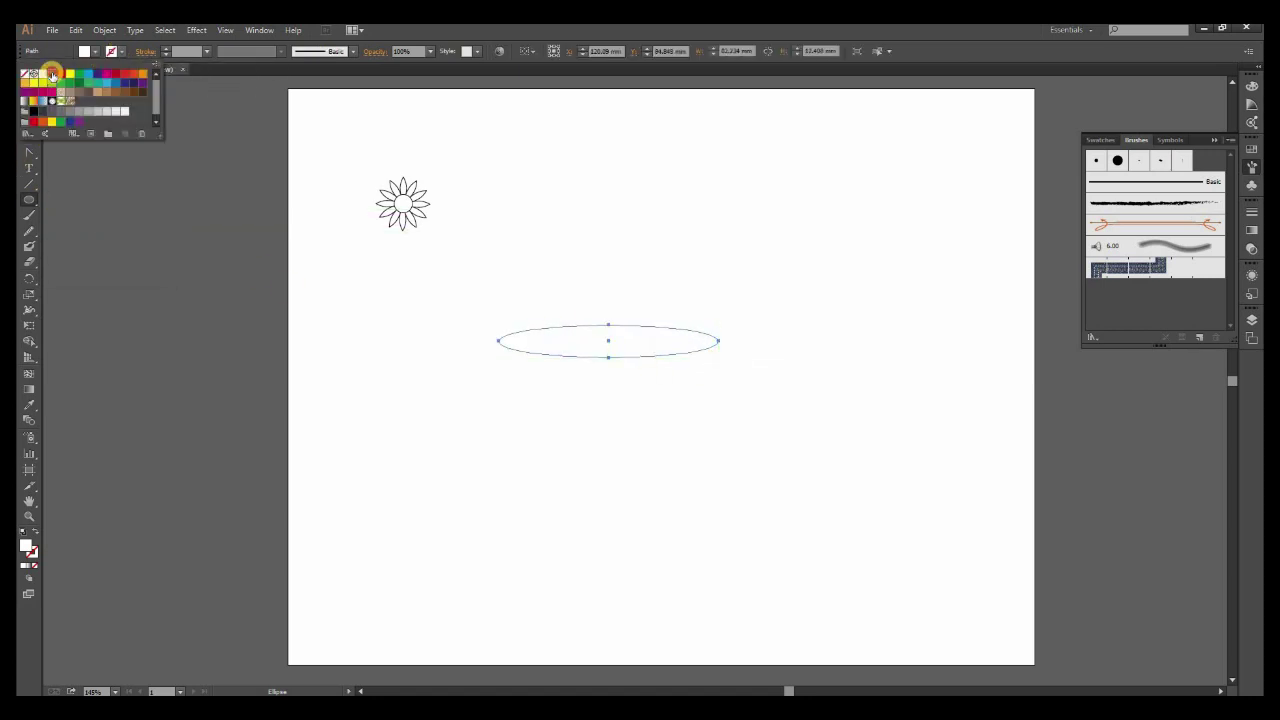
click(52, 75)
click(166, 48)
click(166, 48)
Convert the flat ellipse's right anchor to a corner point and shift its top and bottom anchors left to form a teardrop.
mouse_move(27, 150)
mouse_down()
mouse_move(59, 157)
mouse_move(62, 199)
mouse_up()
click(717, 341)
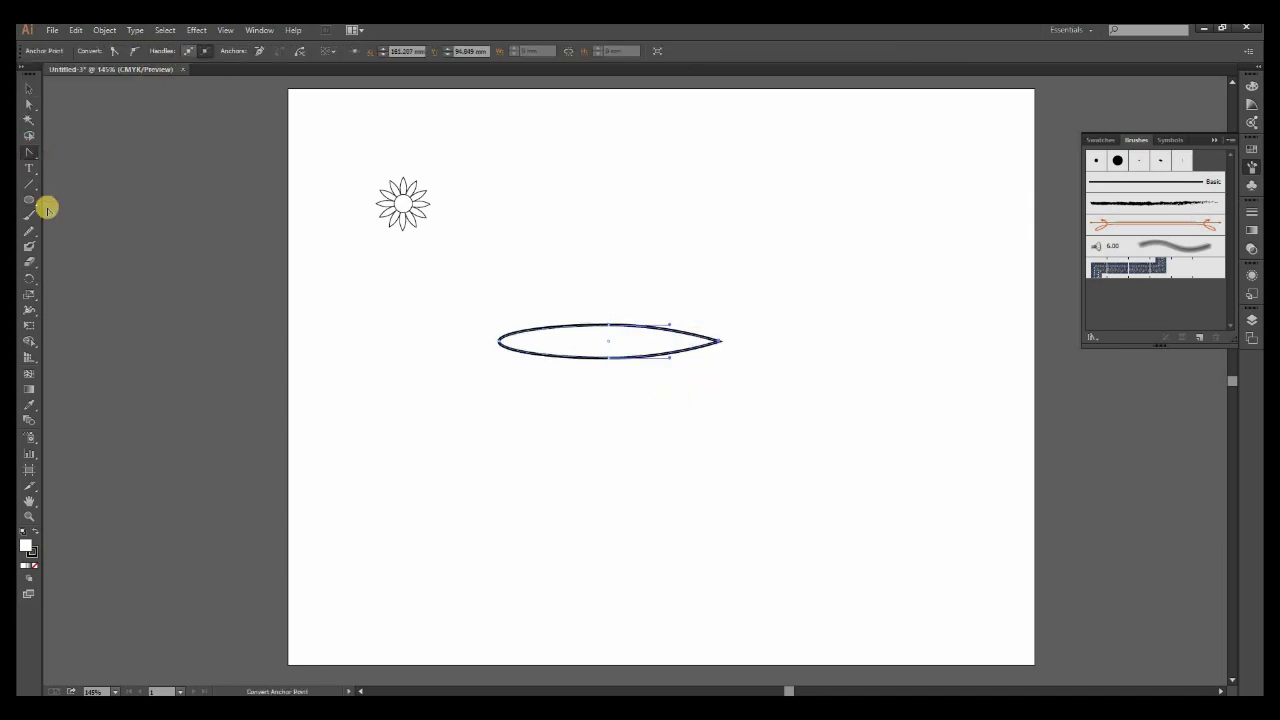
click(29, 105)
drag(617, 352, 620, 389)
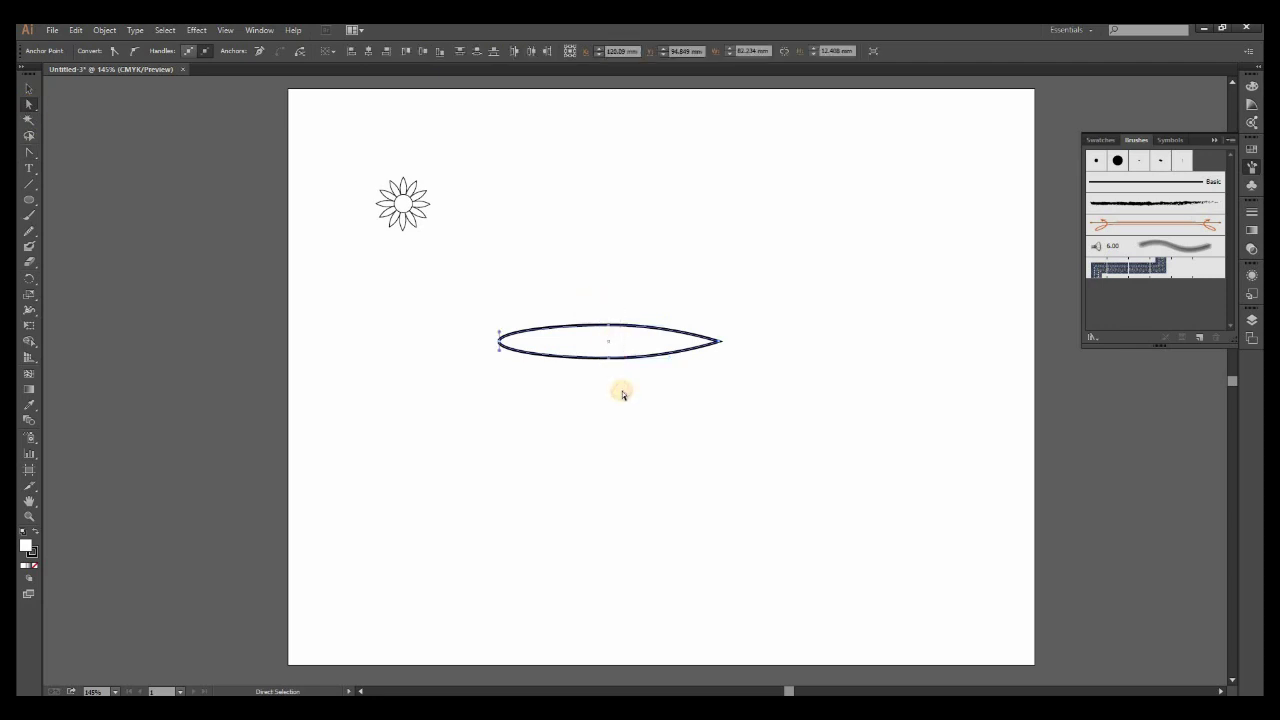
key(shift+Left)
key(shift+Left)
key(shift+Left)
click(29, 89)
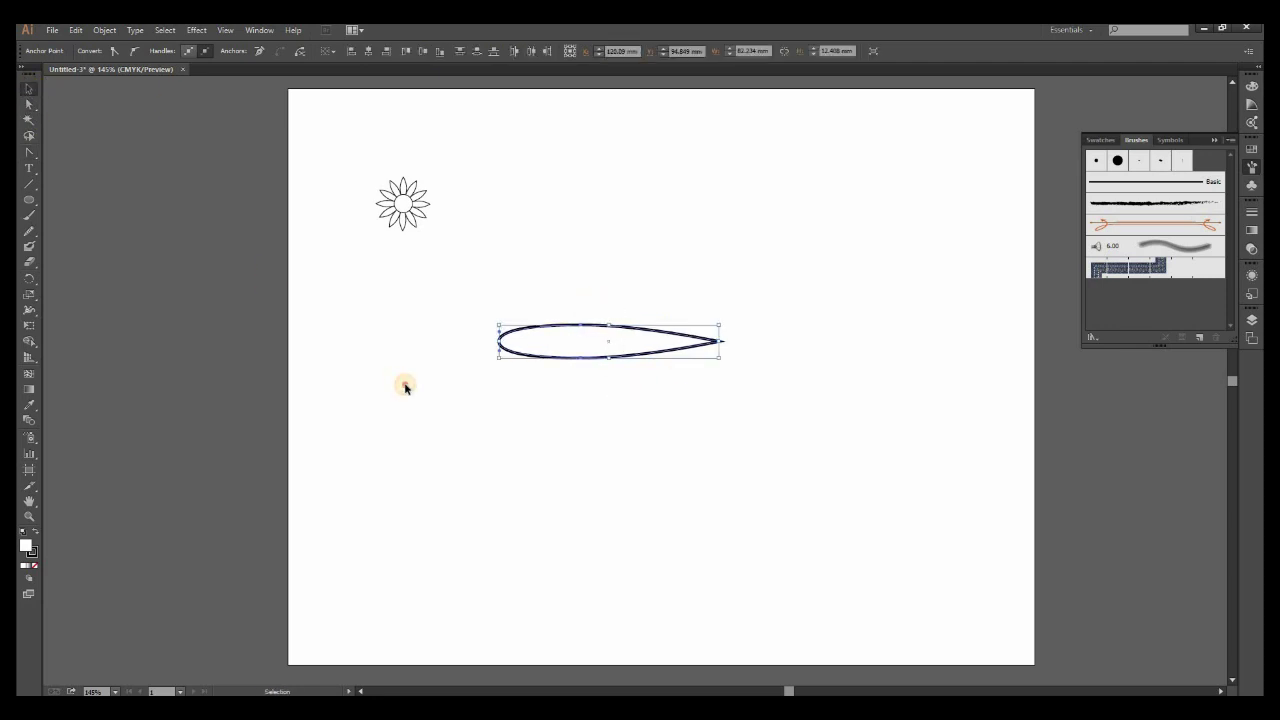
click(405, 384)
Expand the fill and stroke of the teardrop shape.
click(587, 358)
click(104, 30)
click(120, 168)
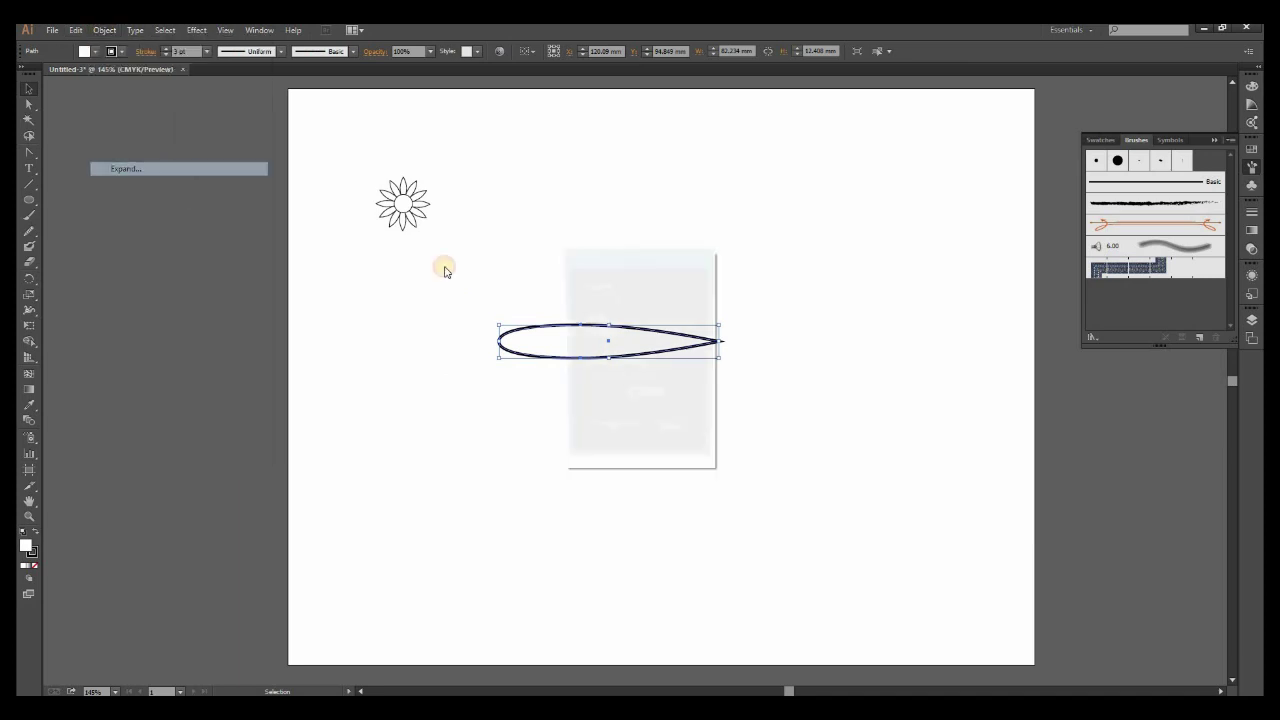
click(610, 438)
click(104, 30)
click(132, 170)
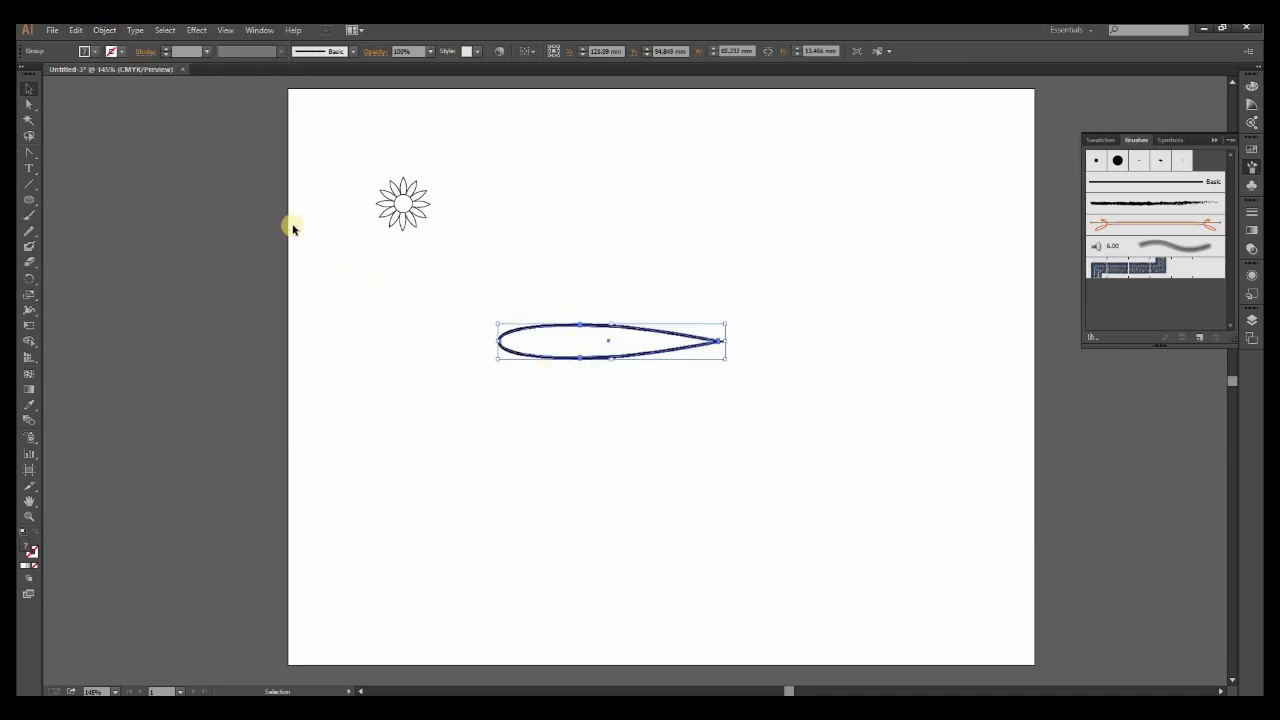
click(88, 52)
click(472, 389)
click(605, 377)
Scale the teardrop down to about 41 mm wide and place it directly below the flower.
click(617, 358)
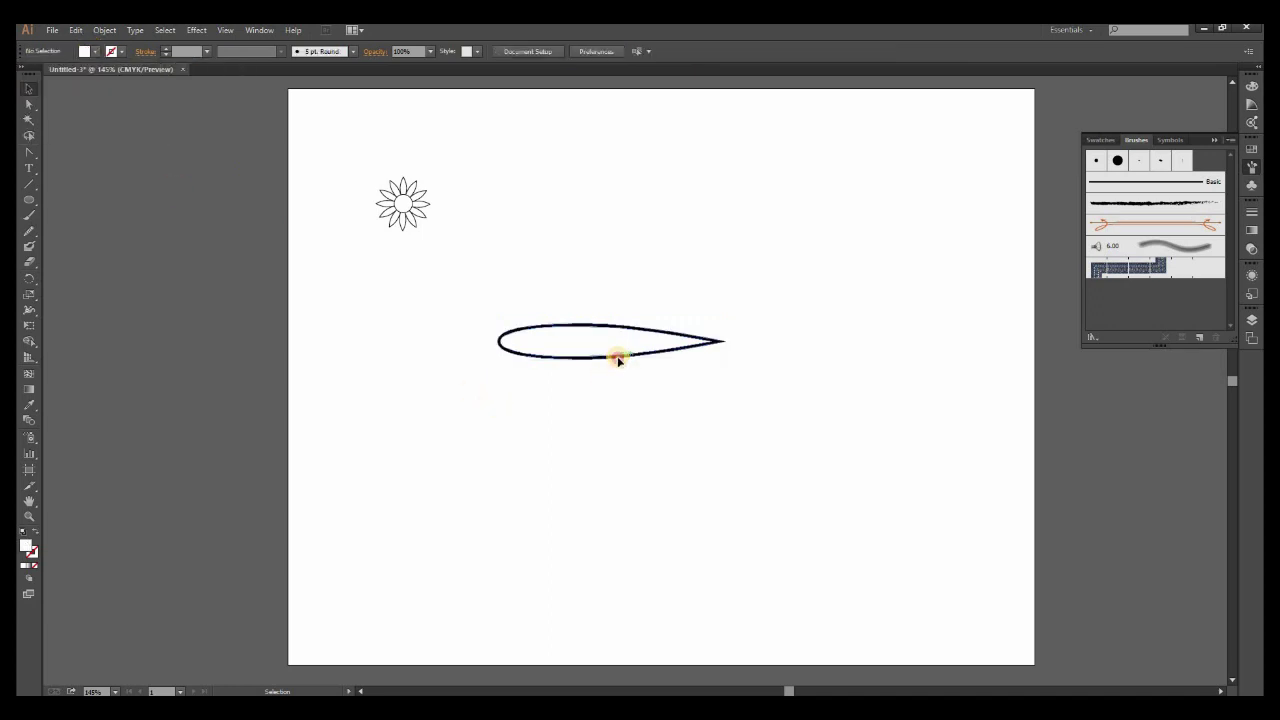
drag(726, 358, 445, 251)
click(474, 359)
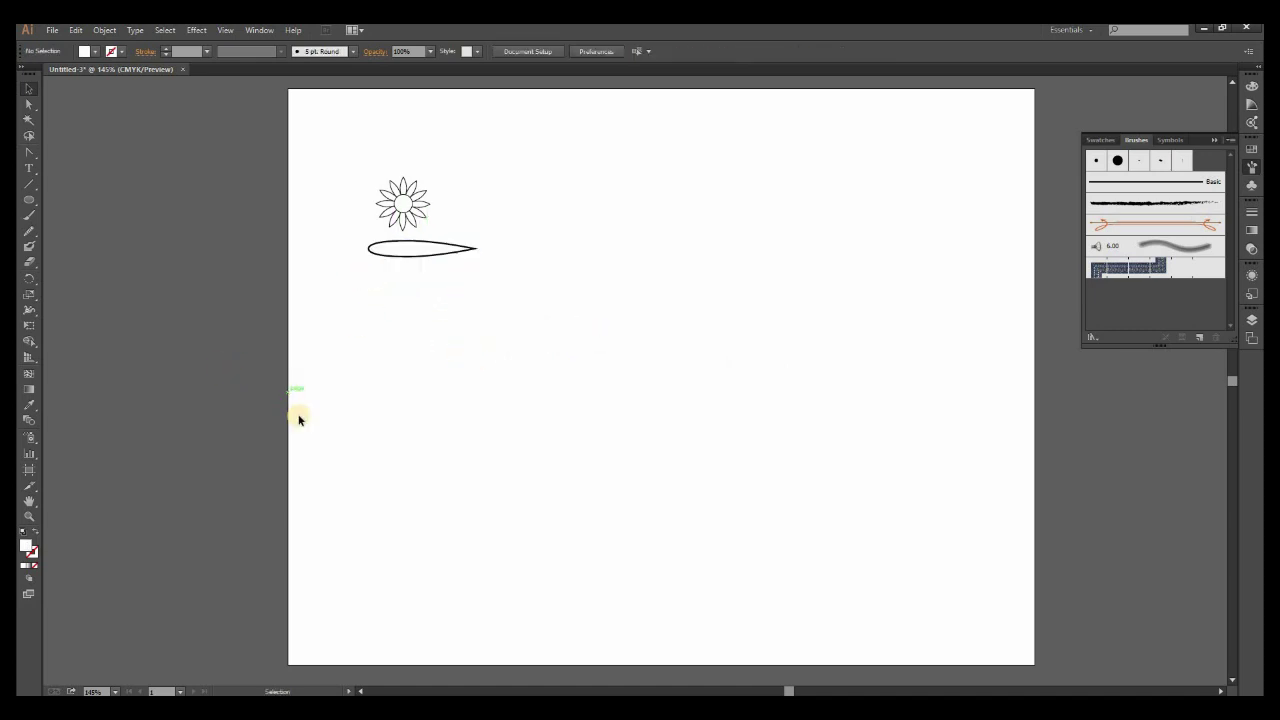
click(452, 251)
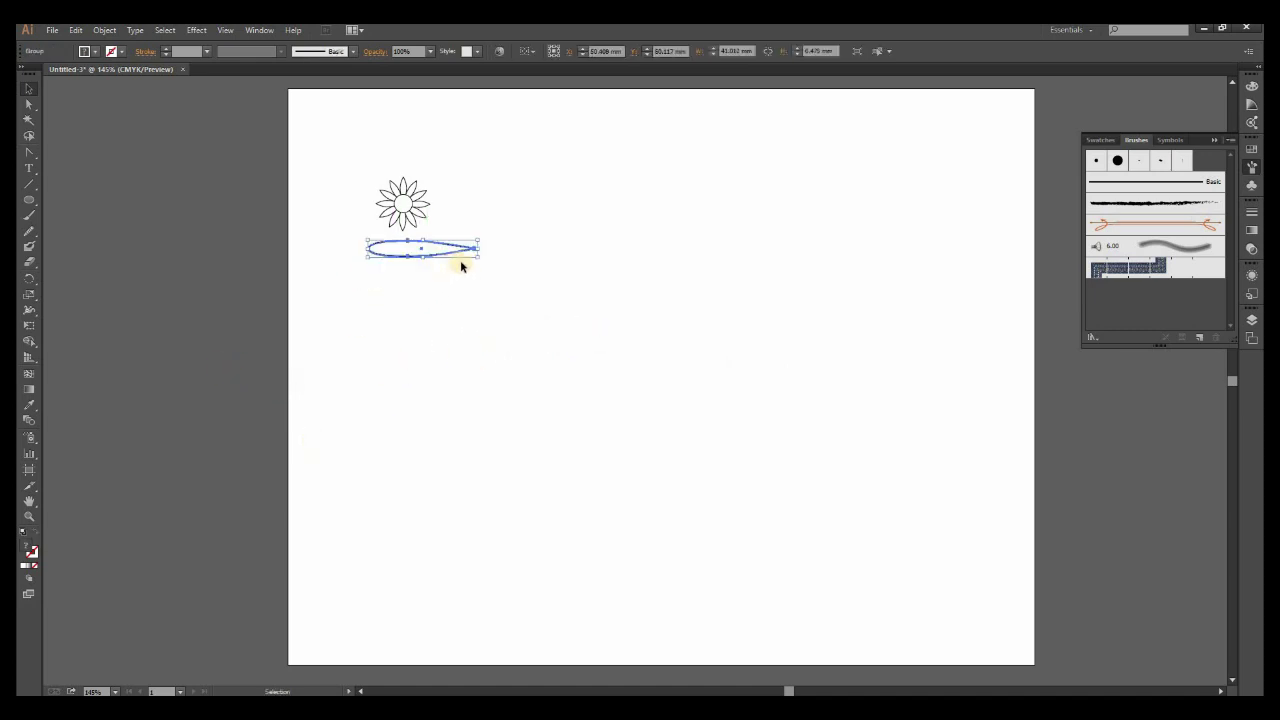
Draw a tall ellipse about 28 by 89 mm in the middle of the artboard with a black 4 pt stroke.
click(29, 199)
click(114, 231)
drag(573, 272, 649, 511)
click(121, 51)
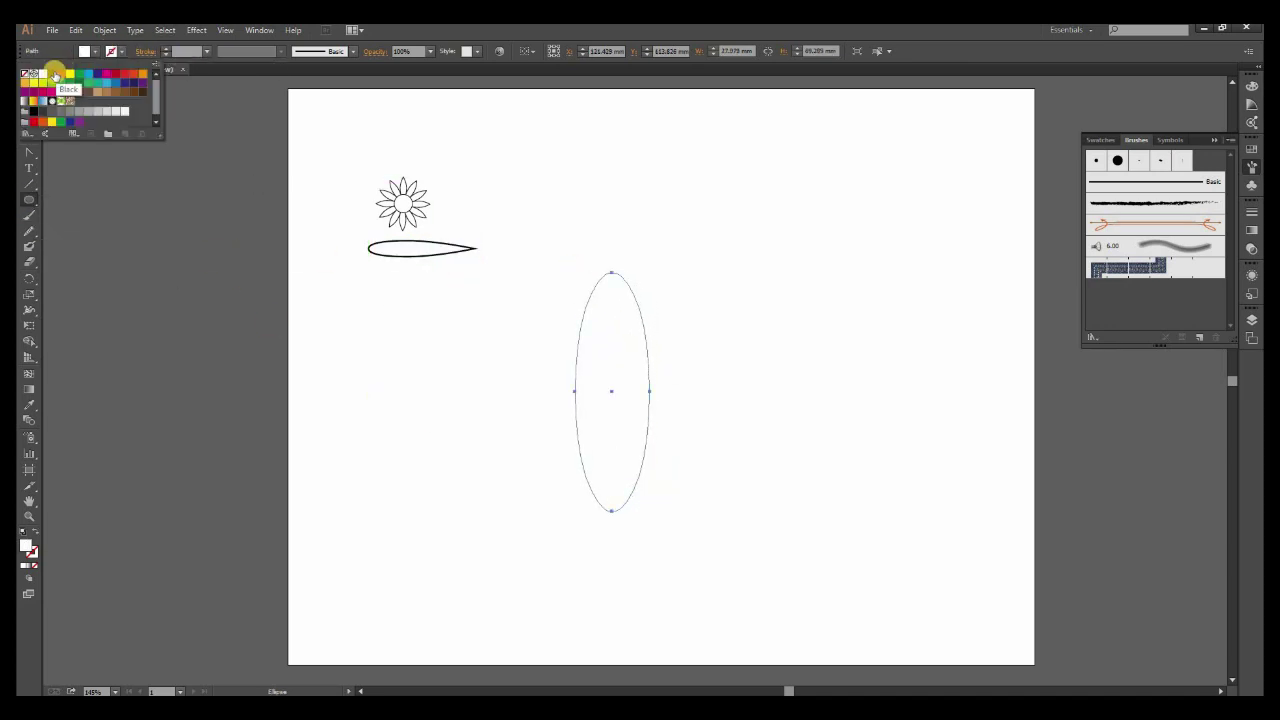
click(55, 72)
click(166, 48)
click(166, 48)
click(166, 48)
click(28, 88)
click(674, 403)
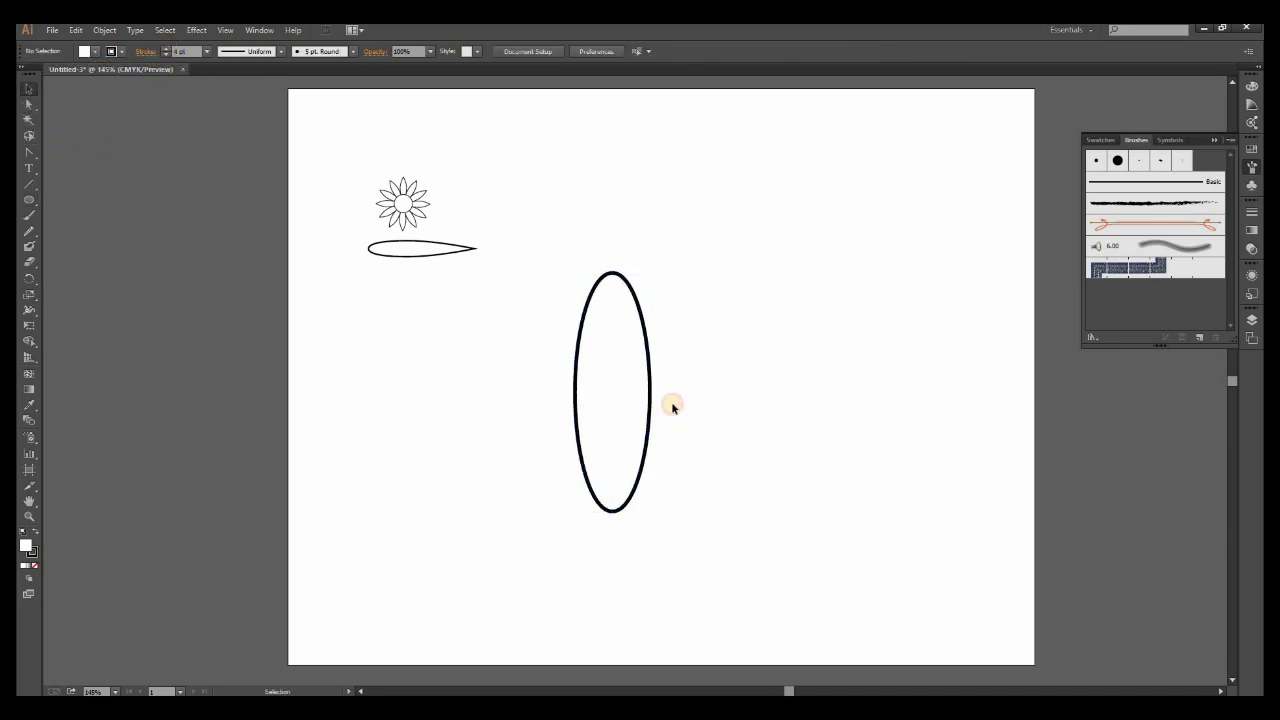
Turn the new ellipse horizontal, shrink it to about 34 by 11 mm and place it to the right of the flower and teardrop.
drag(651, 382, 760, 354)
drag(763, 480, 640, 389)
drag(845, 401, 706, 289)
click(706, 434)
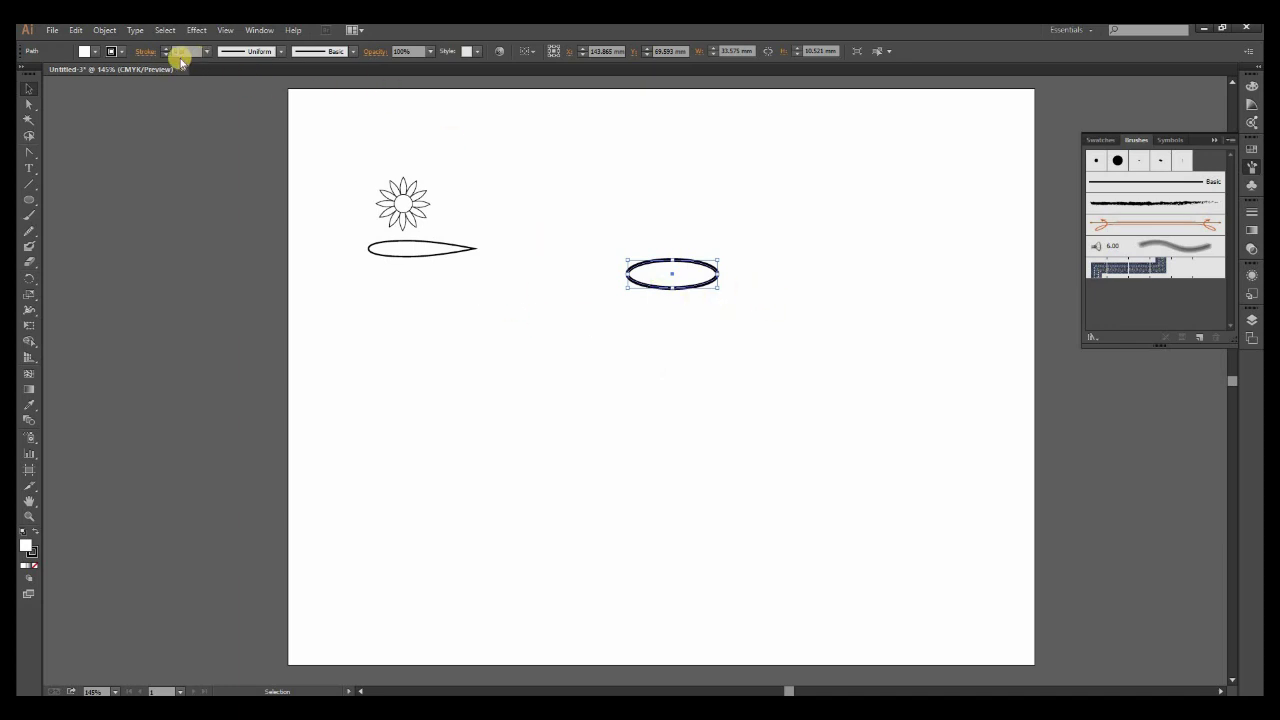
Start a Transform effect on the small ellipse with preview on, 4 copies and a horizontal move of about 16 mm.
click(197, 31)
mouse_move(245, 135)
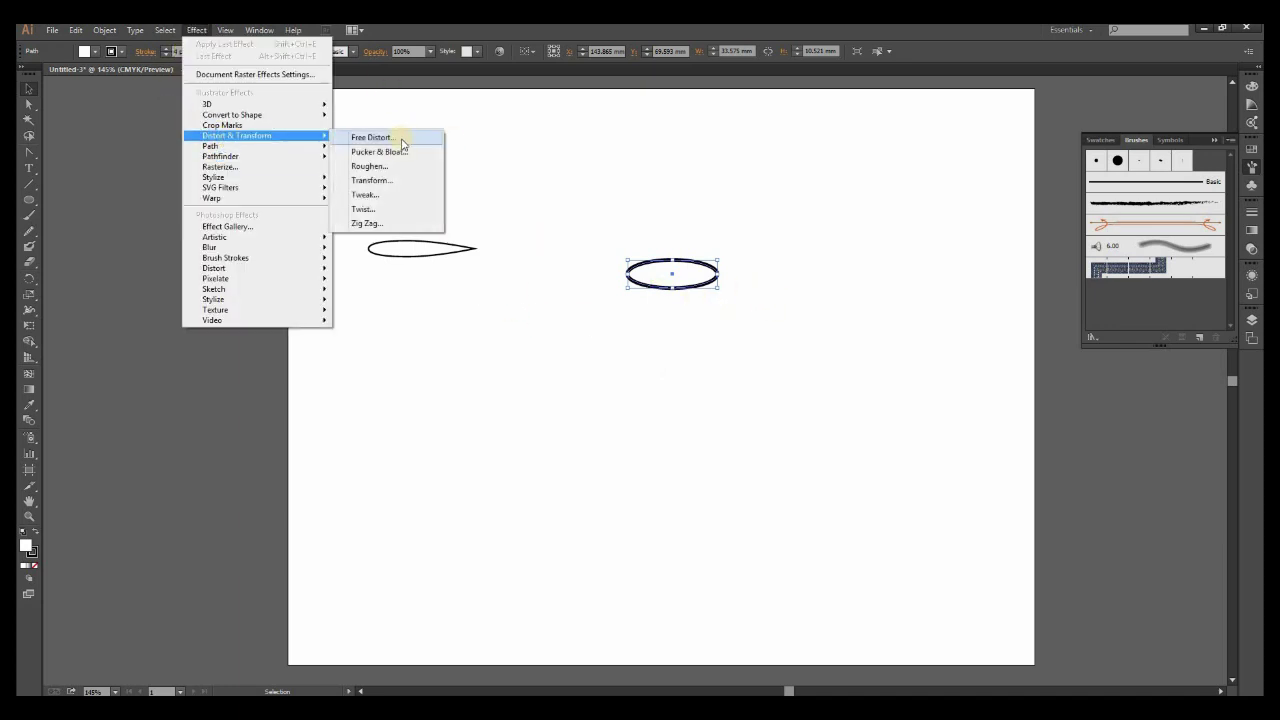
click(386, 181)
drag(641, 179, 943, 183)
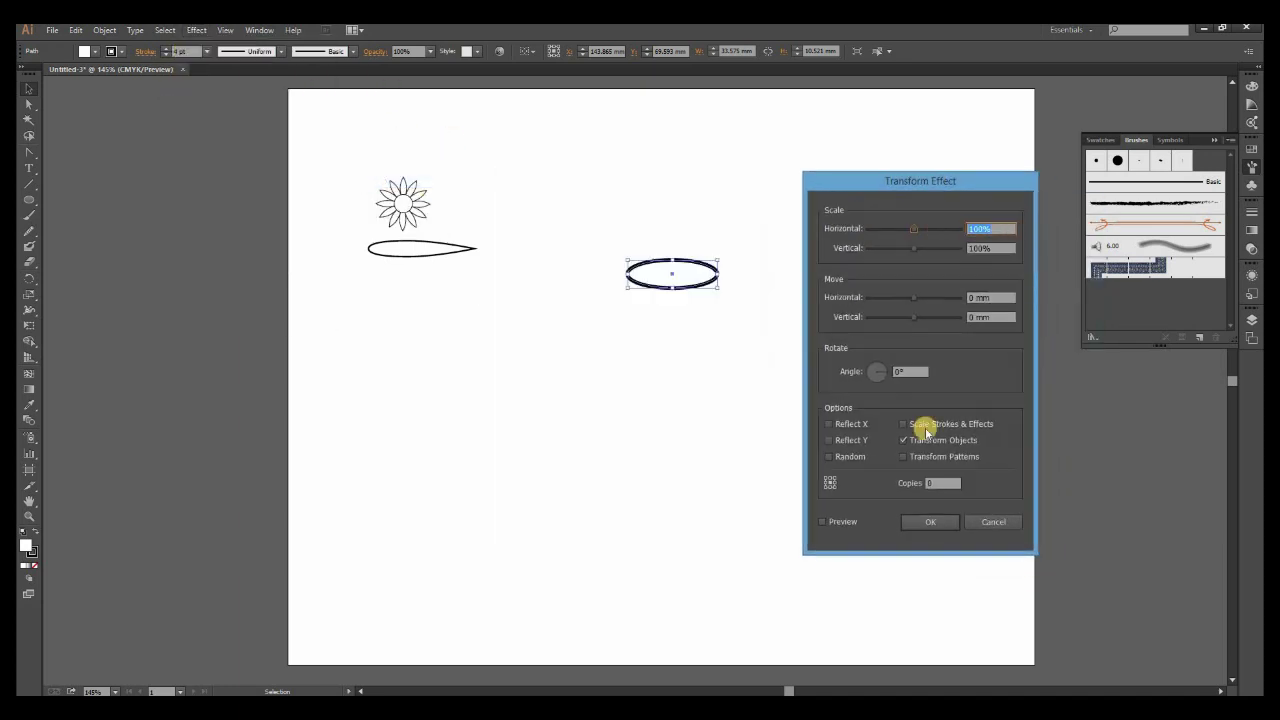
click(821, 522)
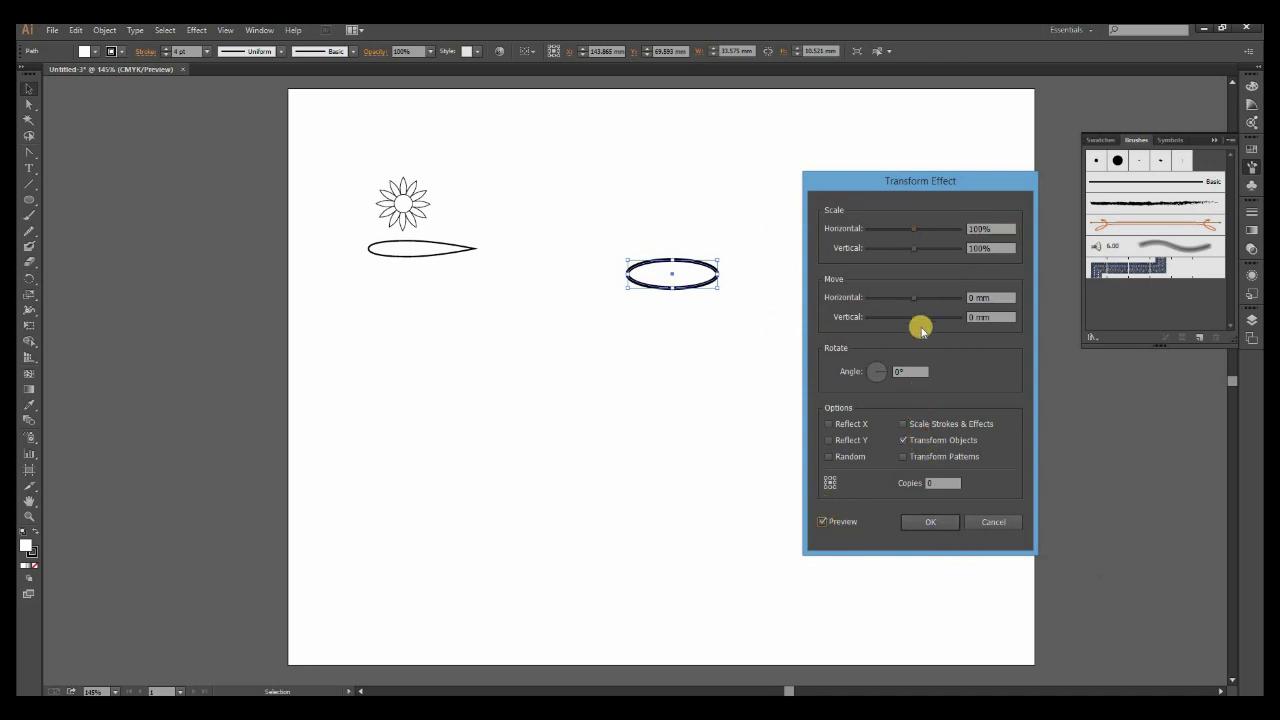
drag(937, 490, 909, 483)
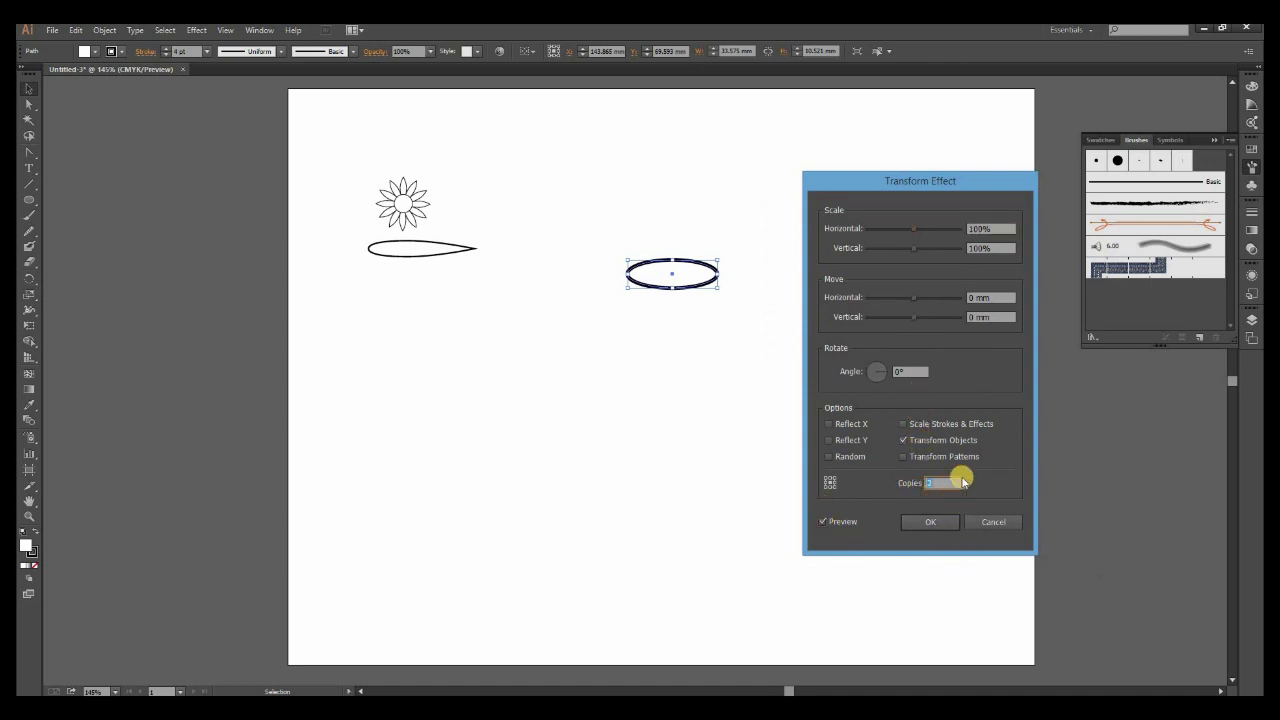
drag(917, 305, 932, 300)
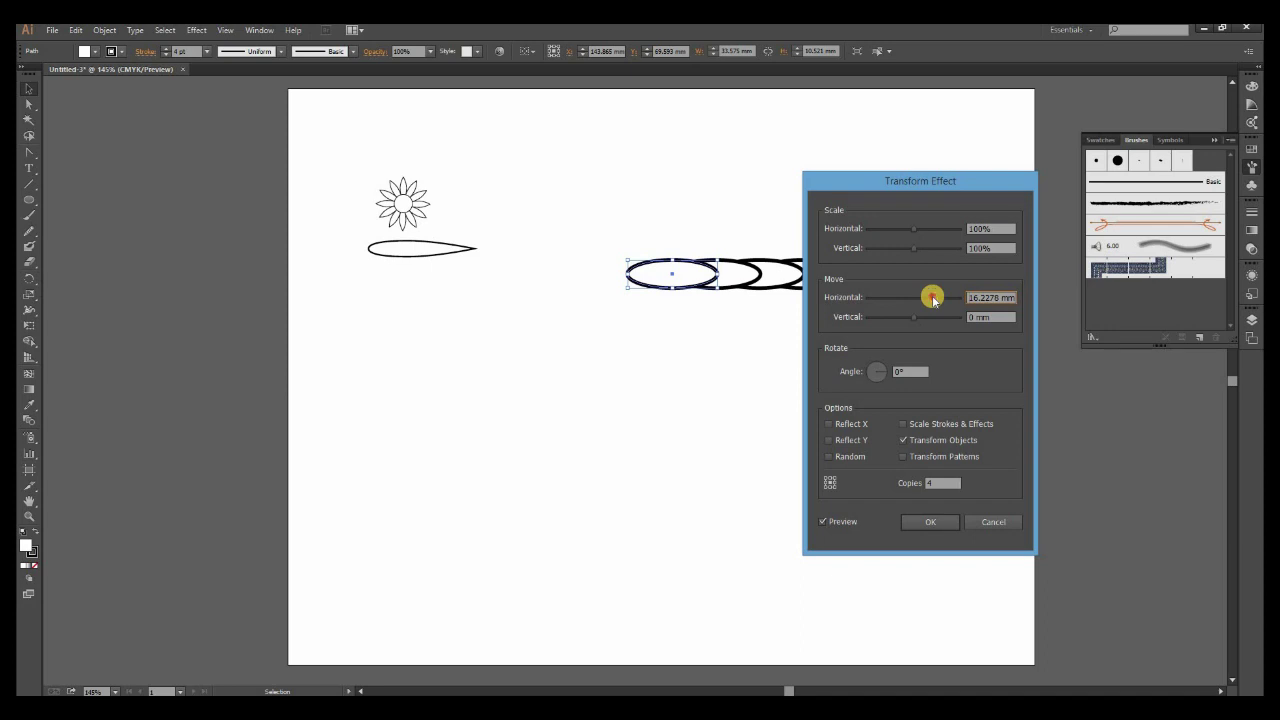
Set the Transform effect's rotation angle to -24° so the copies follow an arc.
click(906, 371)
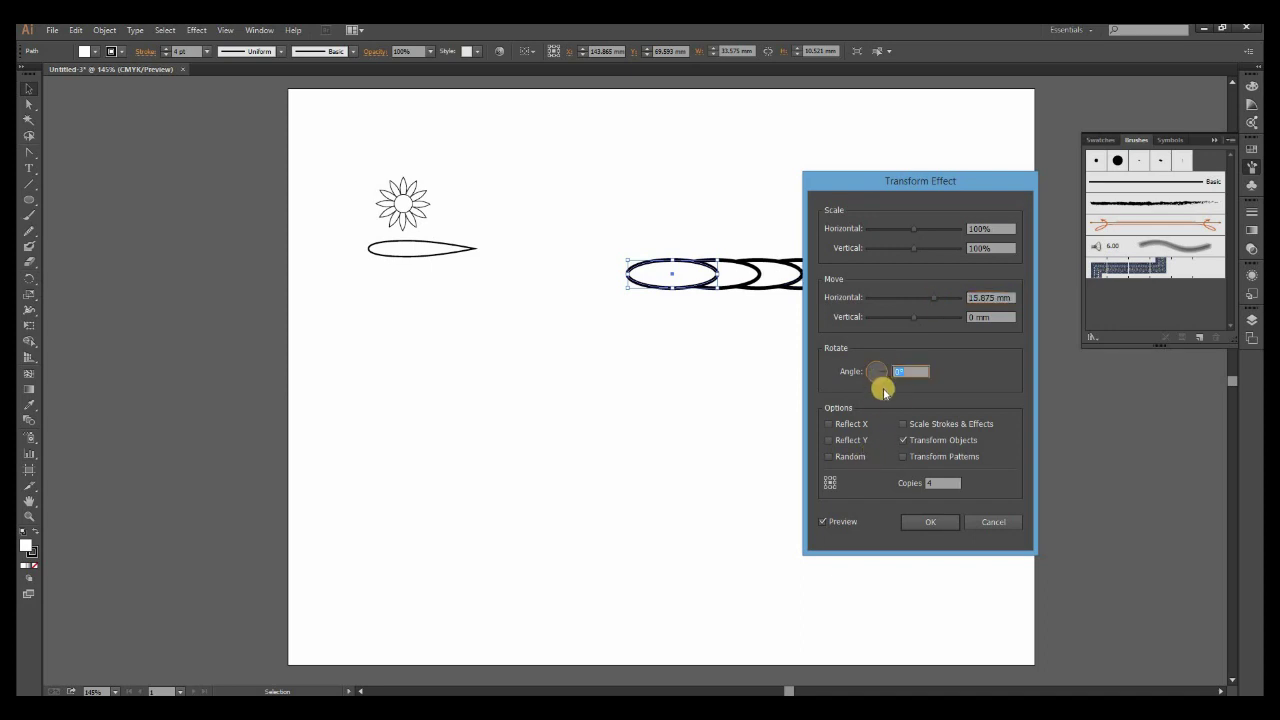
drag(914, 183, 556, 351)
scroll(587, 466, down, 20)
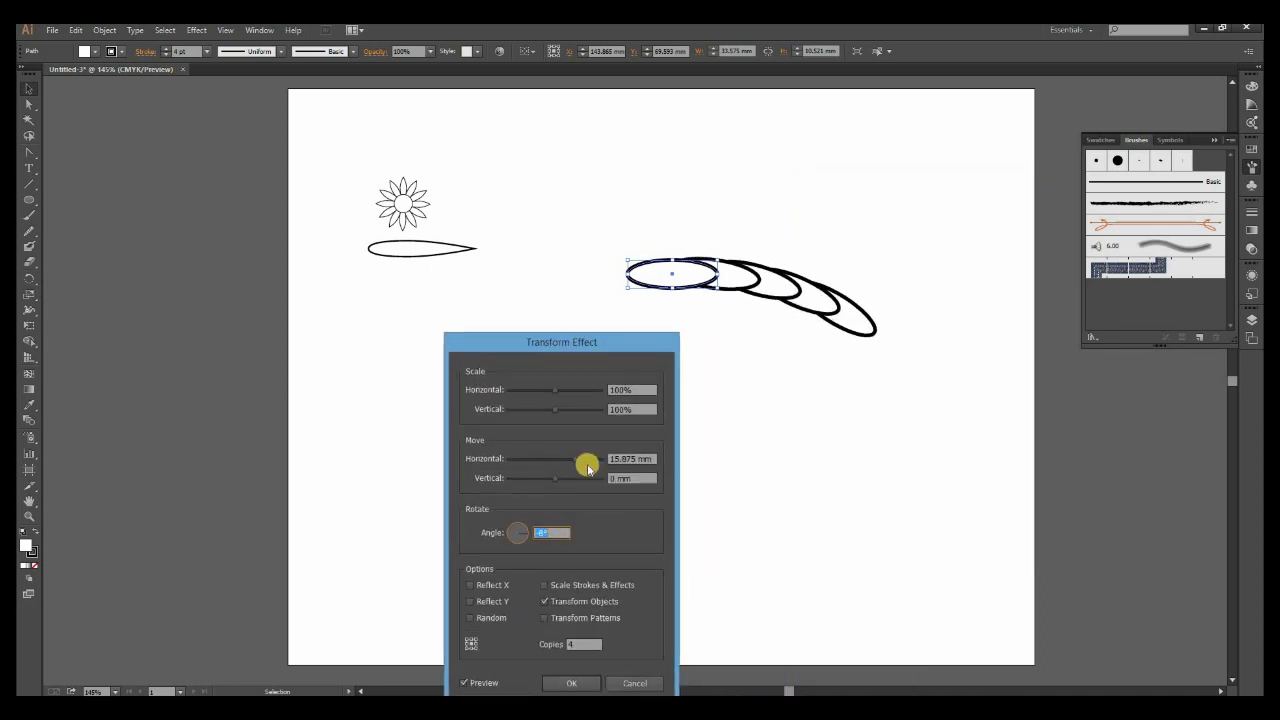
Try 5 copies with a move of about 14.5 mm horizontally and -3.175 mm vertically, and go back to 4 copies.
drag(579, 641, 547, 646)
key(Up)
key(Up)
key(Up)
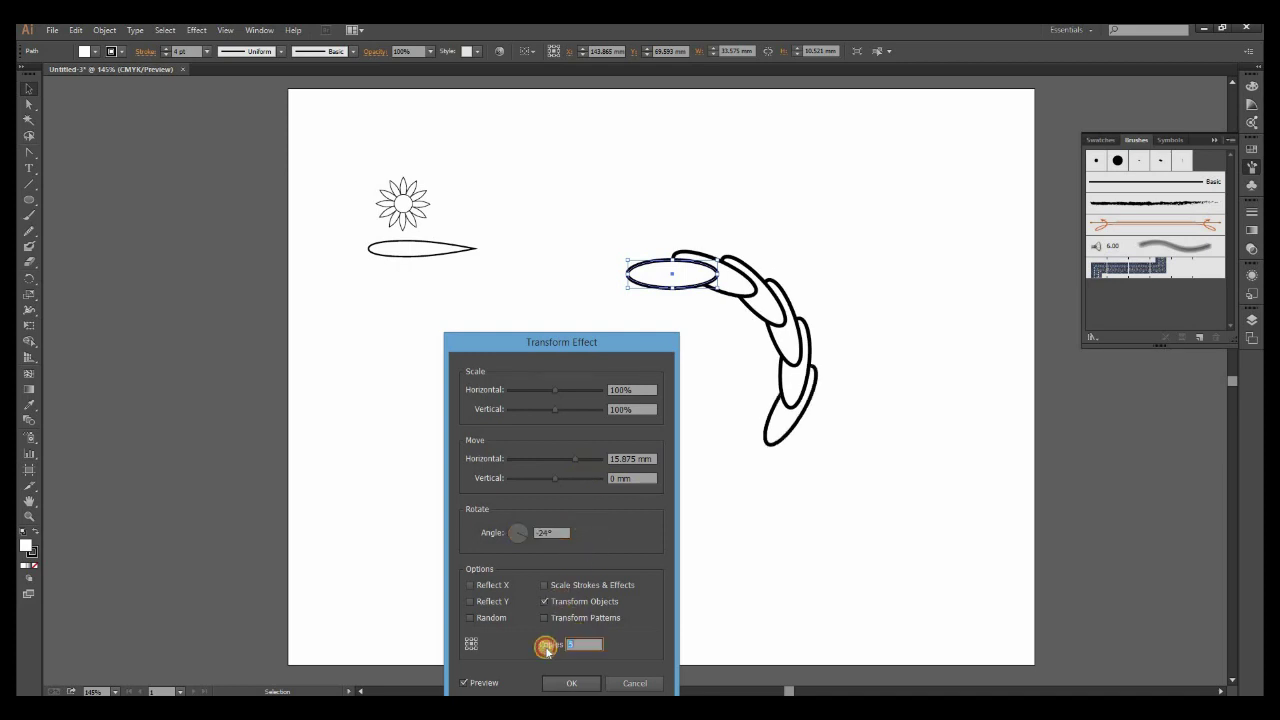
key(Down)
key(Down)
mouse_move(575, 462)
mouse_down()
mouse_move(550, 458)
mouse_move(573, 460)
mouse_move(548, 484)
mouse_move(574, 462)
mouse_up()
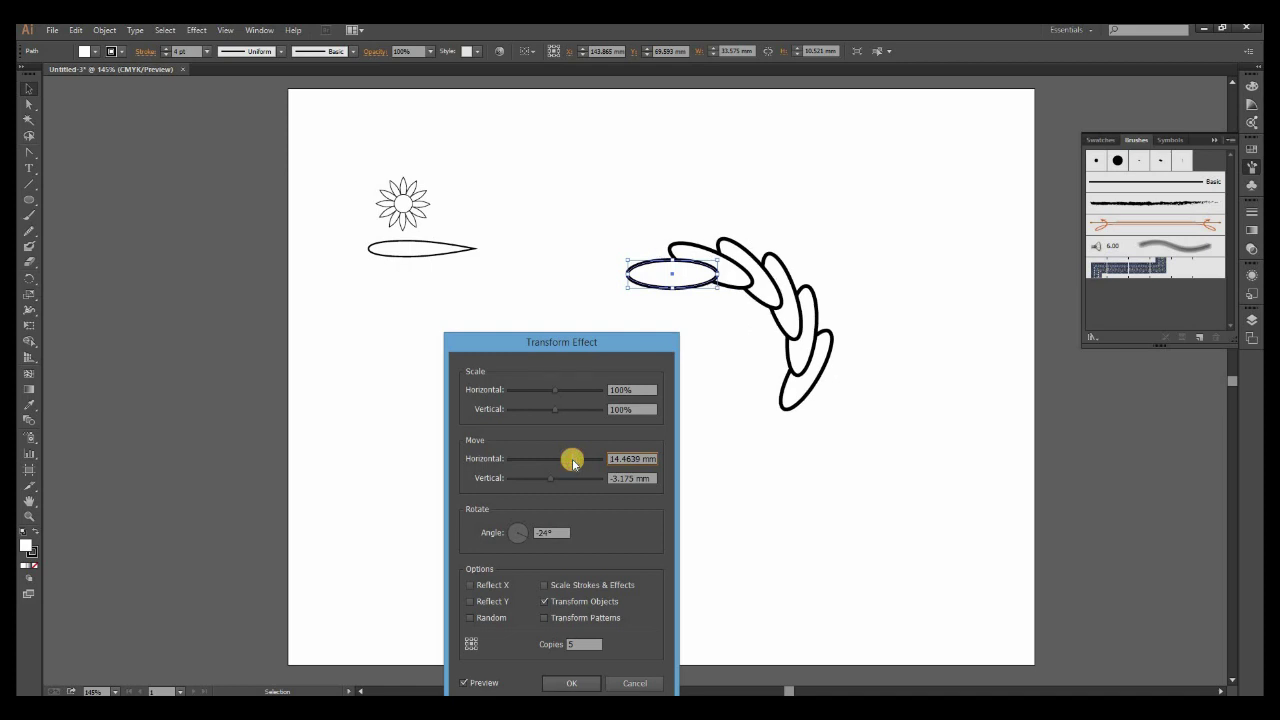
drag(577, 645, 559, 647)
key(Down)
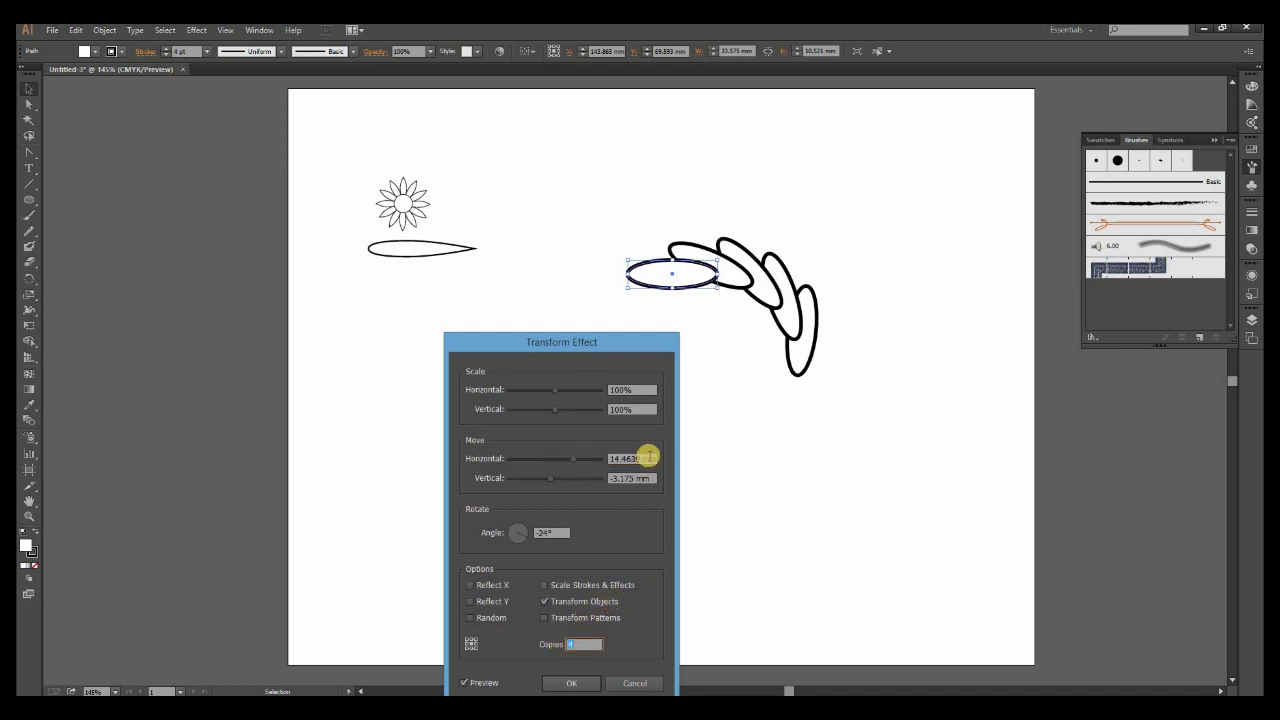
Set the Transform effect's move to 12 mm horizontally and -6 mm vertically.
mouse_move(654, 457)
mouse_down()
mouse_move(584, 457)
mouse_move(563, 477)
mouse_up()
key(Down)
key(Down)
key(Down)
key(Down)
key(Down)
key(Down)
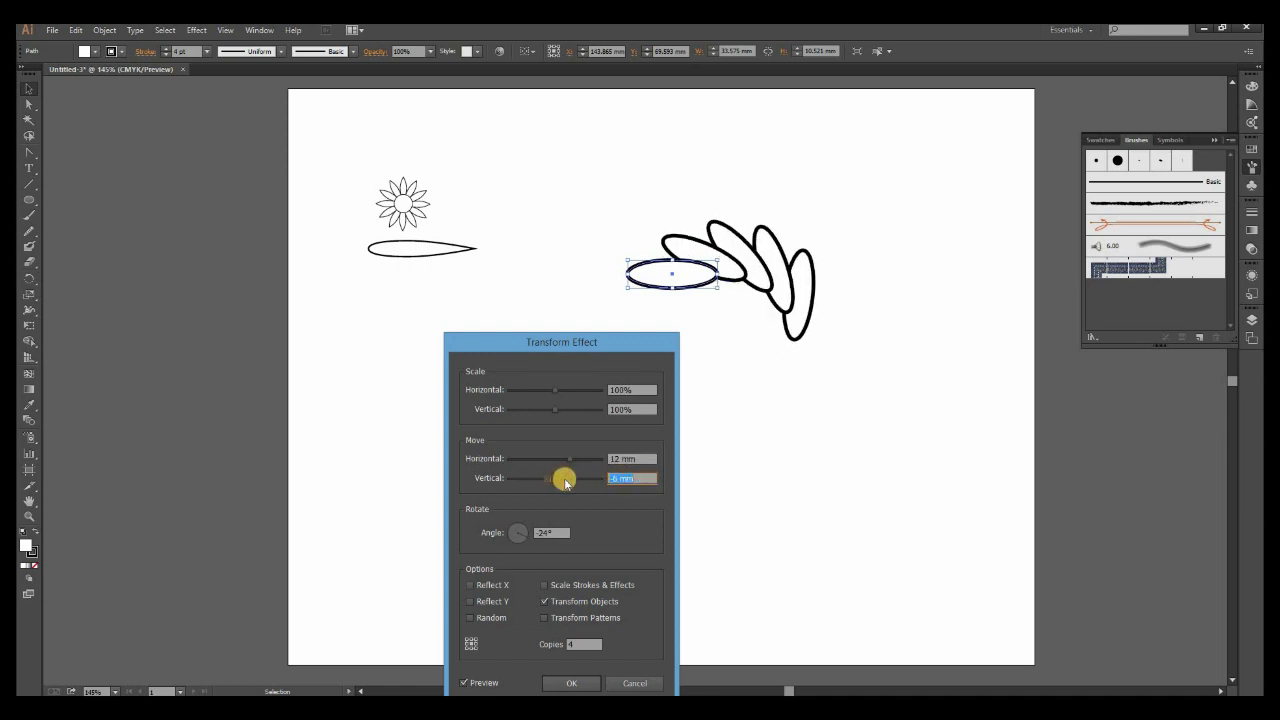
Fine-tune the Transform effect's move, reduce the rotation between copies so they form a flatter arc, and apply the effect.
key(Down)
drag(638, 458, 571, 480)
key(Up)
drag(517, 537, 531, 540)
click(578, 680)
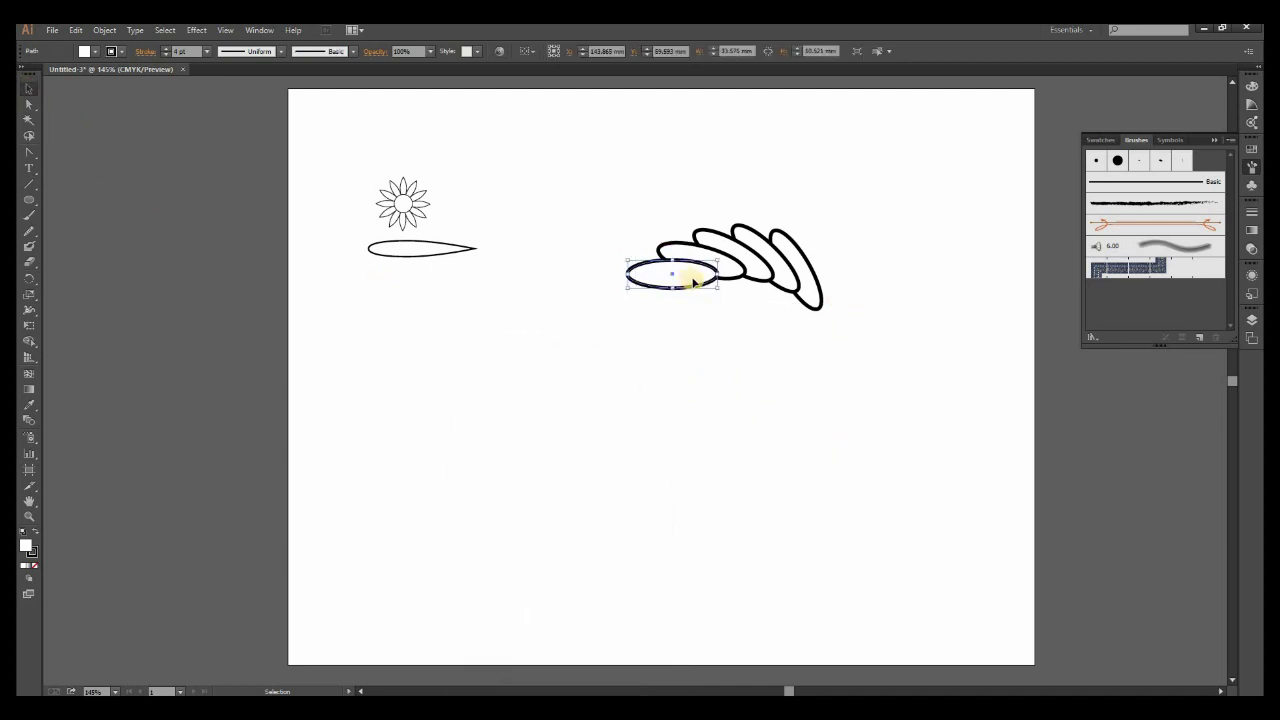
Expand the appearance of the ellipse arc and expand its fills and strokes into editable shapes.
click(104, 30)
click(130, 188)
click(104, 30)
click(125, 152)
click(611, 440)
click(677, 423)
Duplicate the ellipse arc slightly below the original and rotate the copy by 180°.
click(798, 293)
drag(800, 298, 789, 331)
right_click(789, 331)
mouse_move(830, 437)
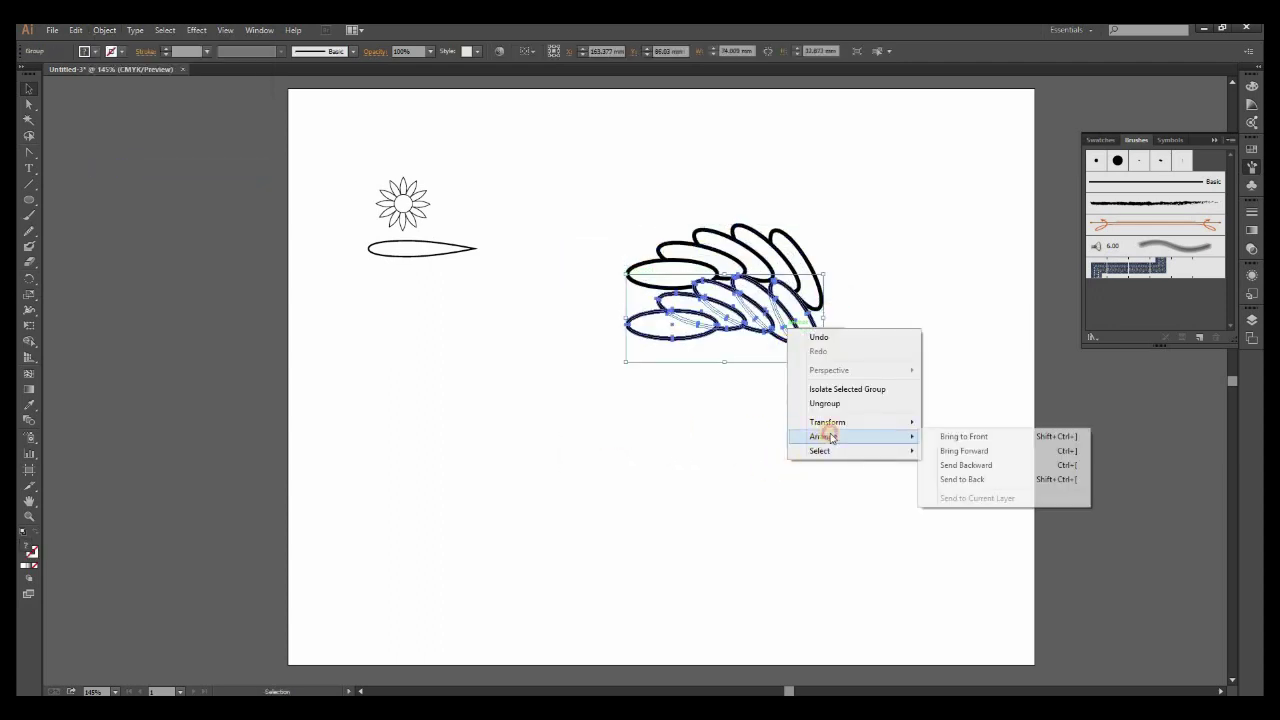
mouse_move(889, 423)
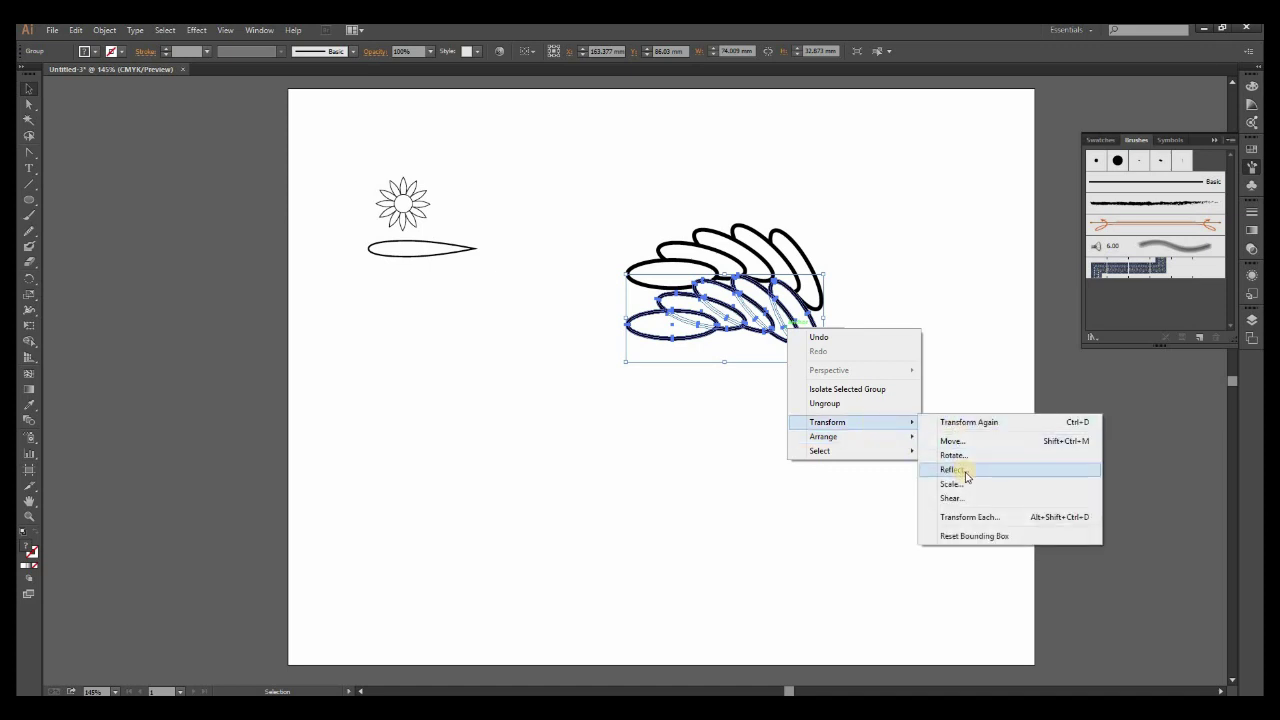
click(955, 455)
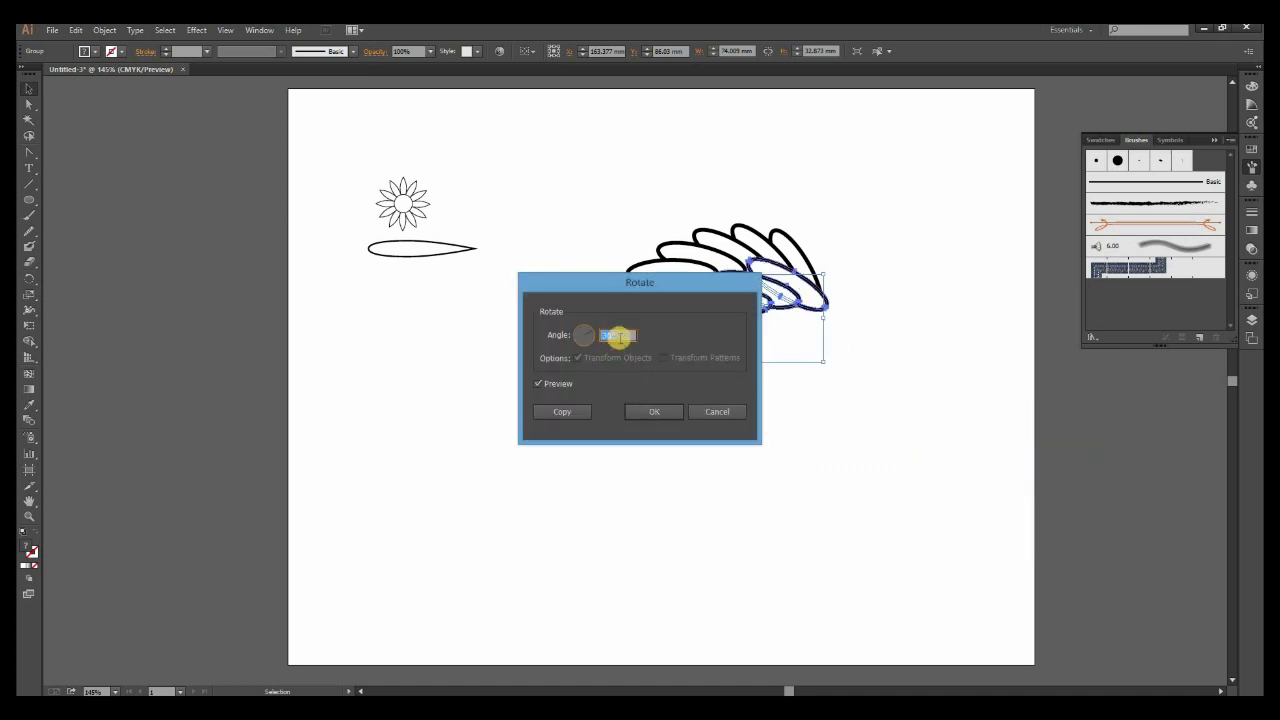
key(Return)
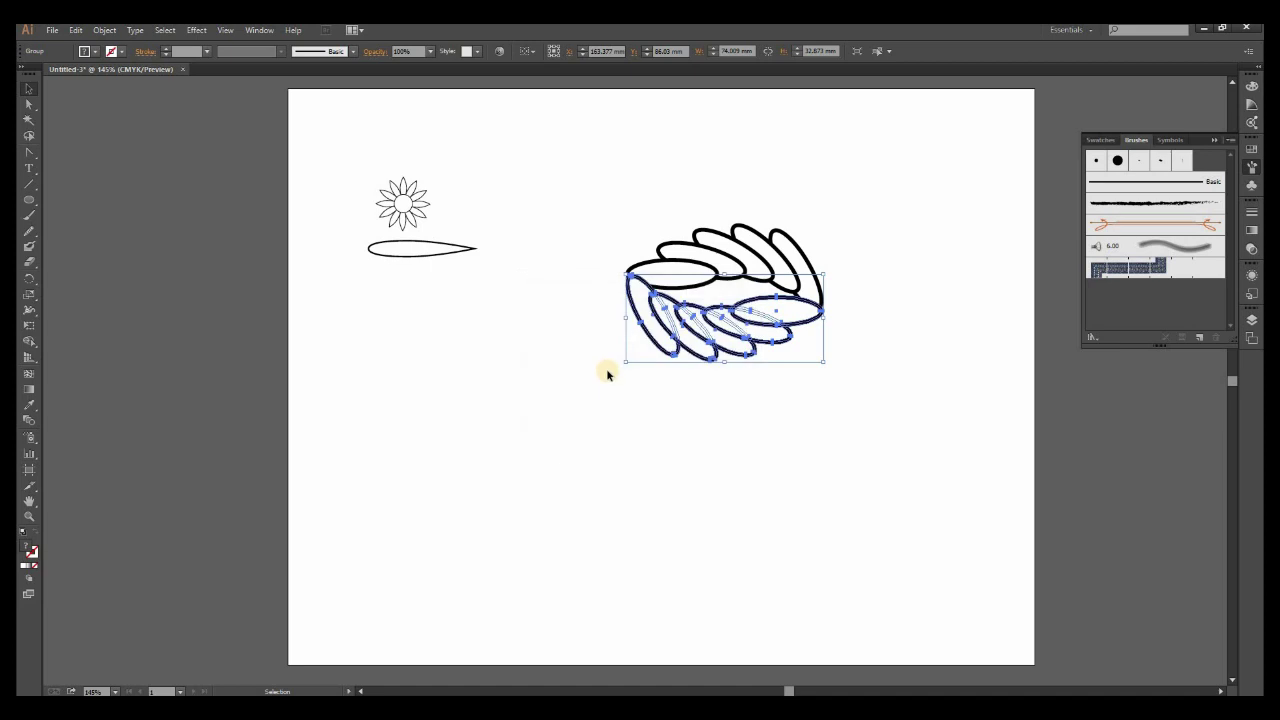
Reflect the lower arc copy across the vertical axis so it mirrors the upper arc.
right_click(700, 336)
mouse_move(754, 442)
mouse_move(791, 424)
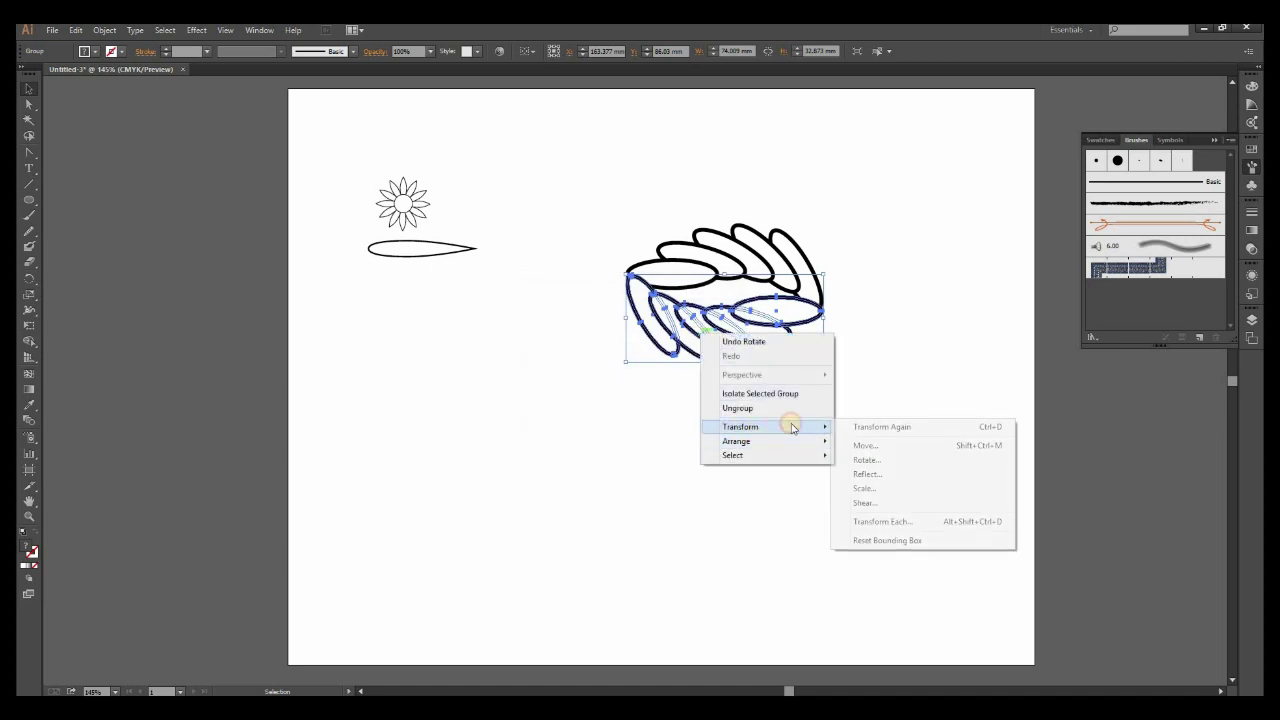
click(890, 476)
click(645, 446)
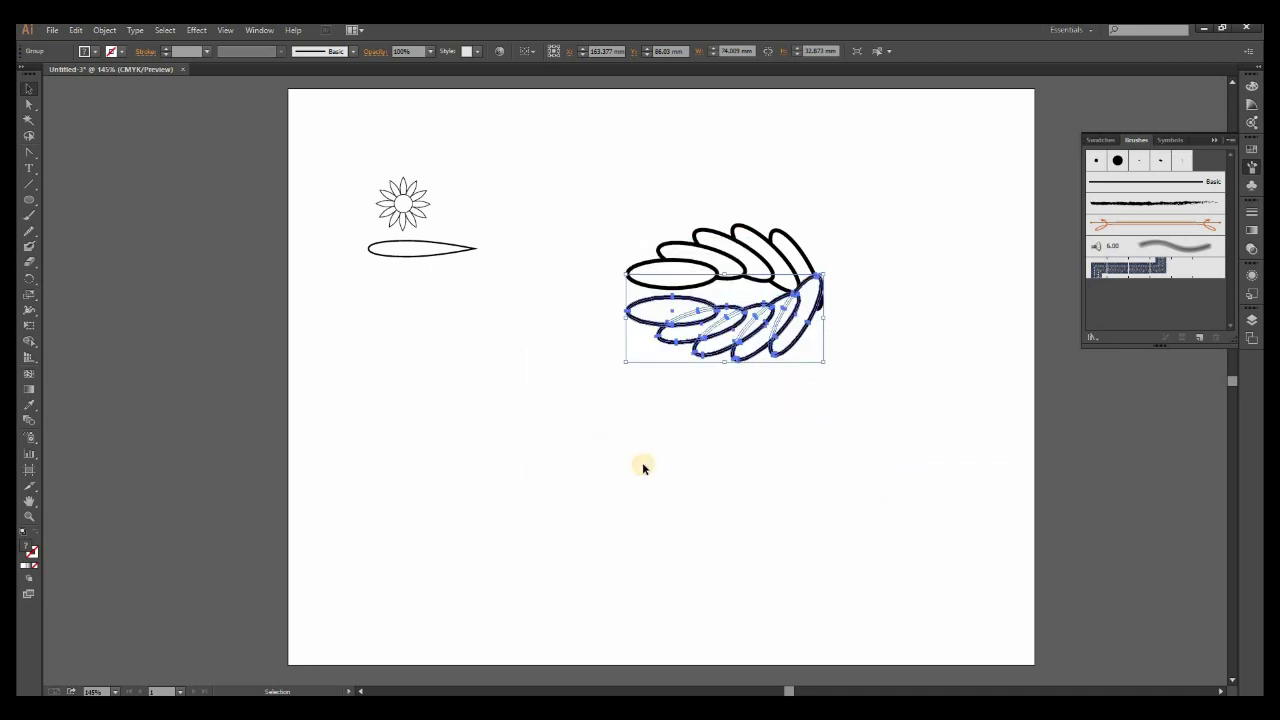
Nudge the mirrored arc straight up until its horizontal ellipse coincides with that of the upper arc.
key(Up)
key(Up)
key(Up)
key(Up)
key(Up)
key(Up)
key(Up)
key(Up)
key(Up)
key(Up)
key(Up)
key(Up)
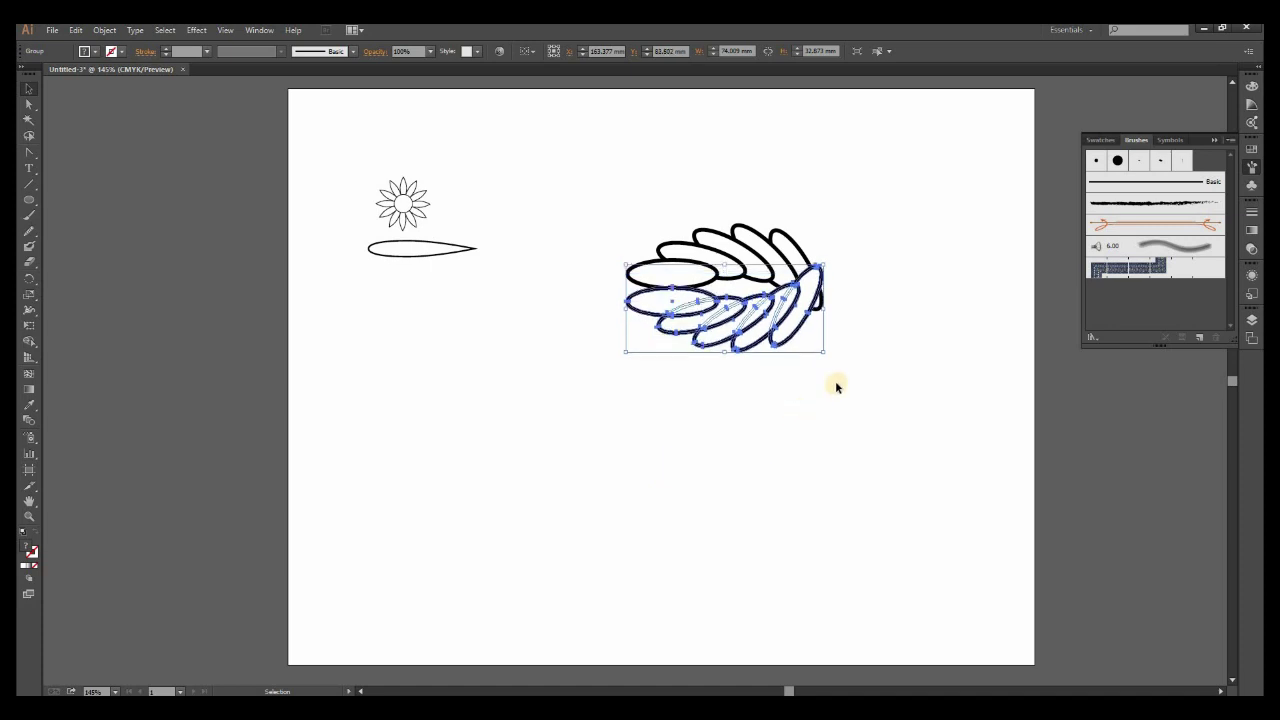
key(Up)
key(Up)
key(Up)
key(Up)
key(Up)
key(Up)
key(Up)
key(Up)
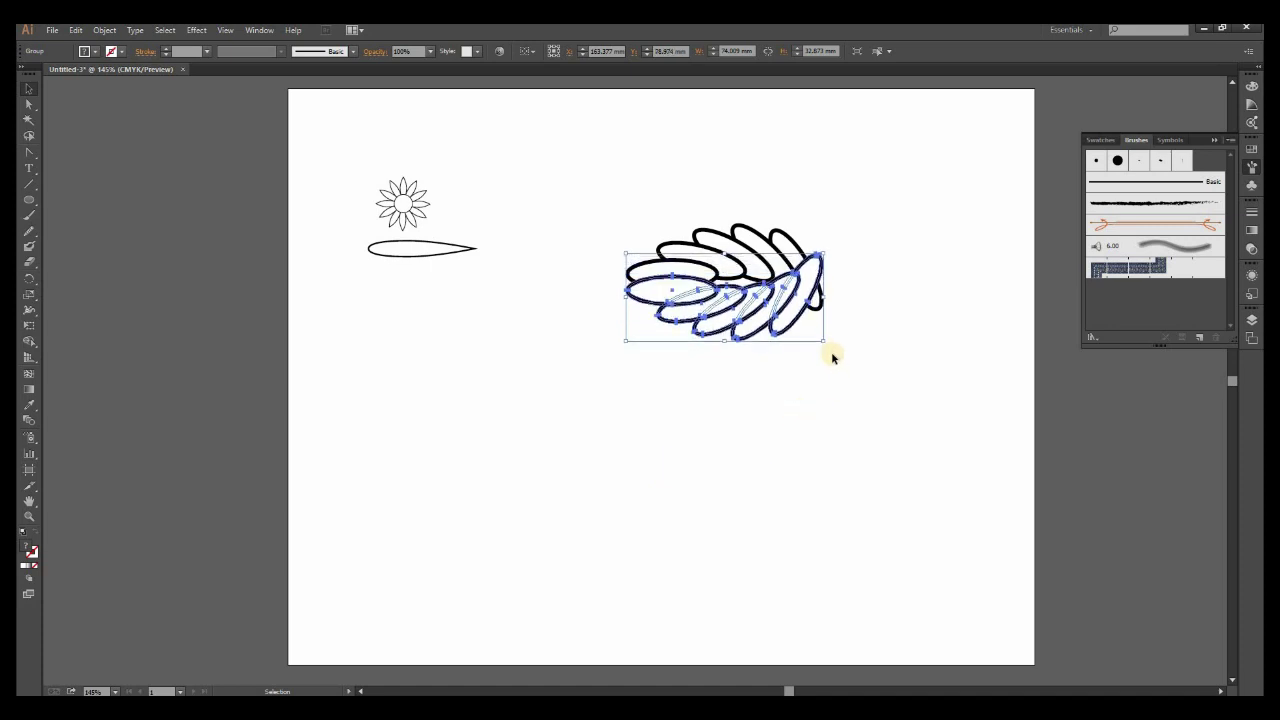
key(Up)
key(Up)
key(Up)
key(Up)
key(Up)
key(Up)
key(Up)
key(Up)
key(Up)
key(Up)
key(Up)
key(Up)
key(Up)
key(Up)
key(Up)
key(Up)
key(Up)
key(Up)
key(Up)
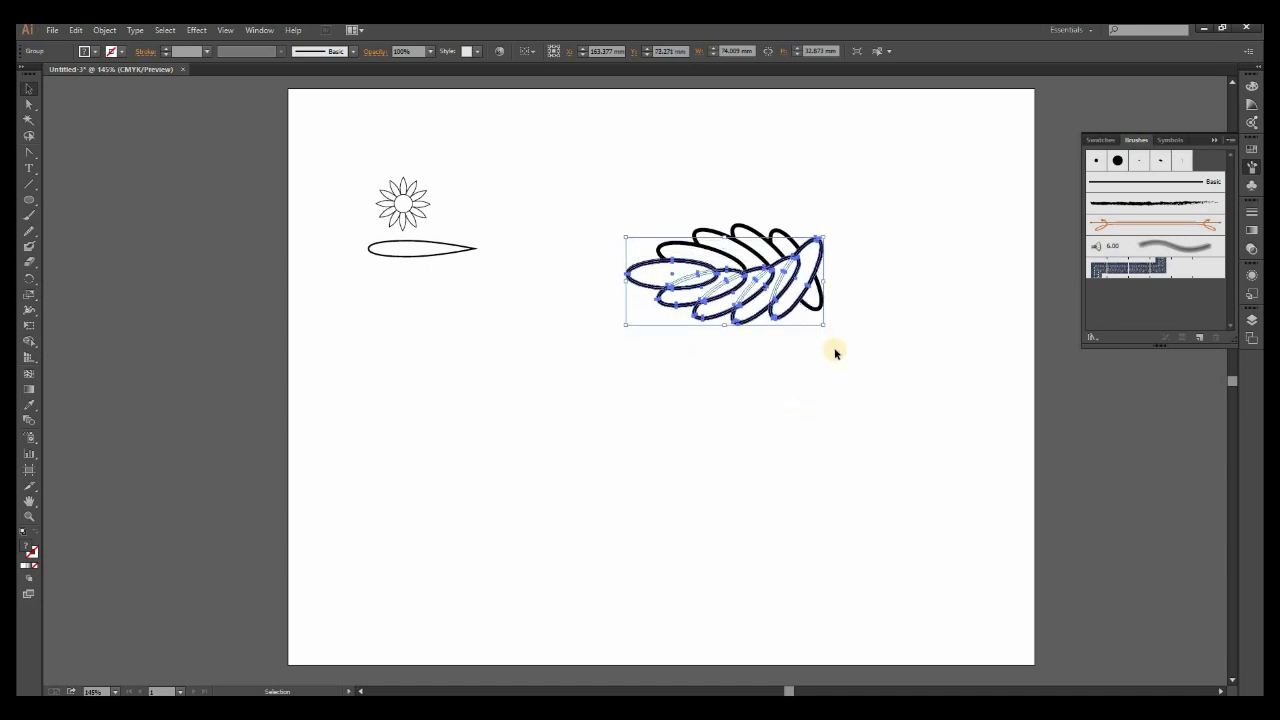
Unite both arcs into one solid black leaf silhouette with Pathfinder and rotate it 90° so its tip points up.
drag(866, 343, 597, 287)
right_click(712, 279)
click(639, 227)
drag(639, 227, 523, 299)
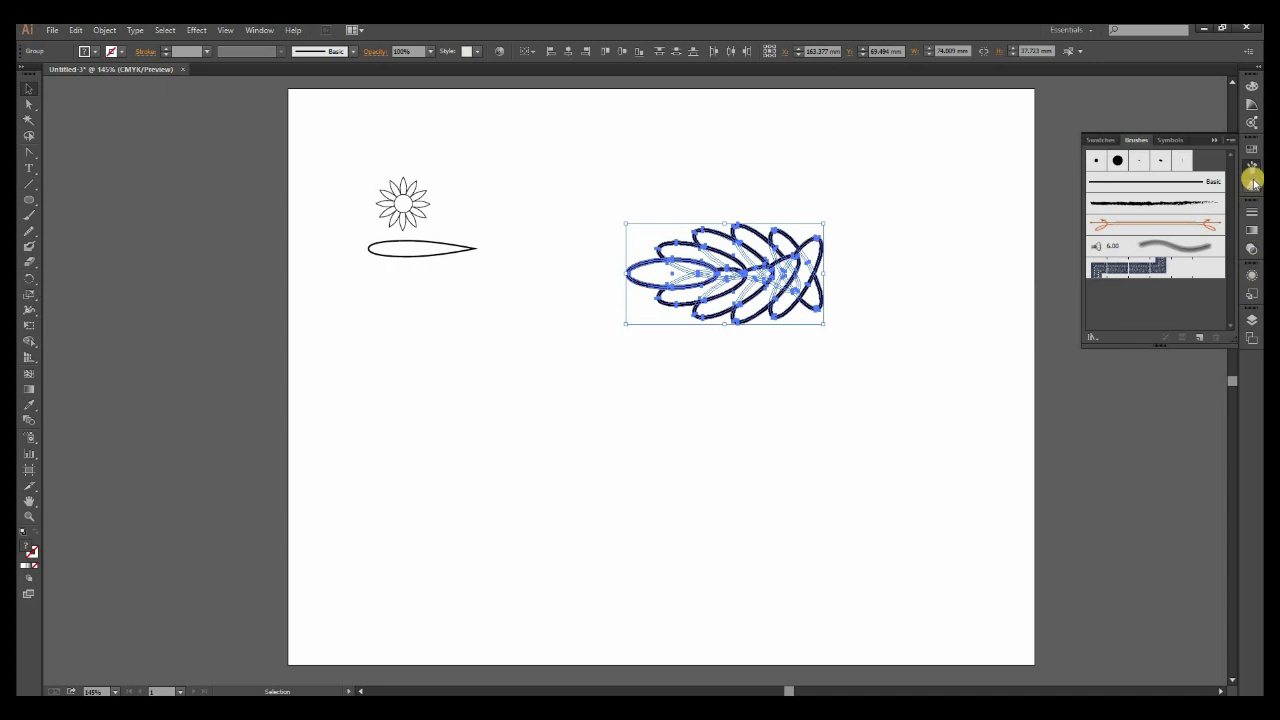
click(259, 30)
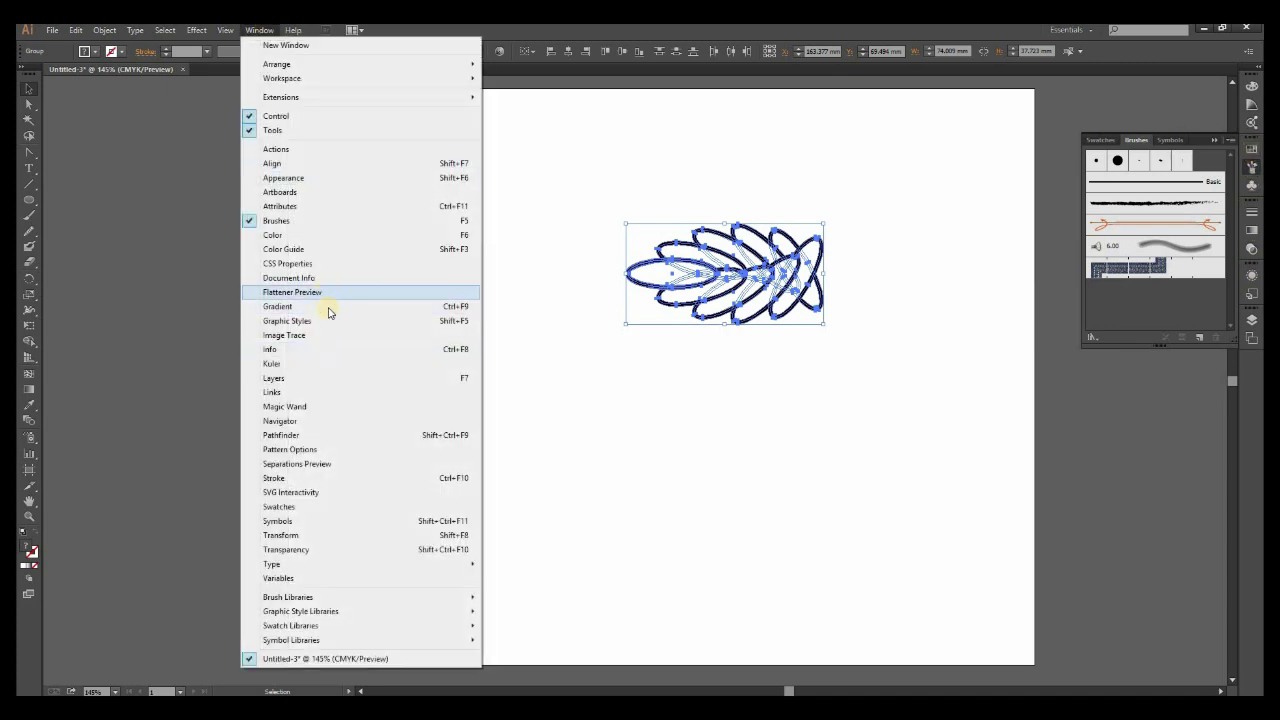
click(300, 432)
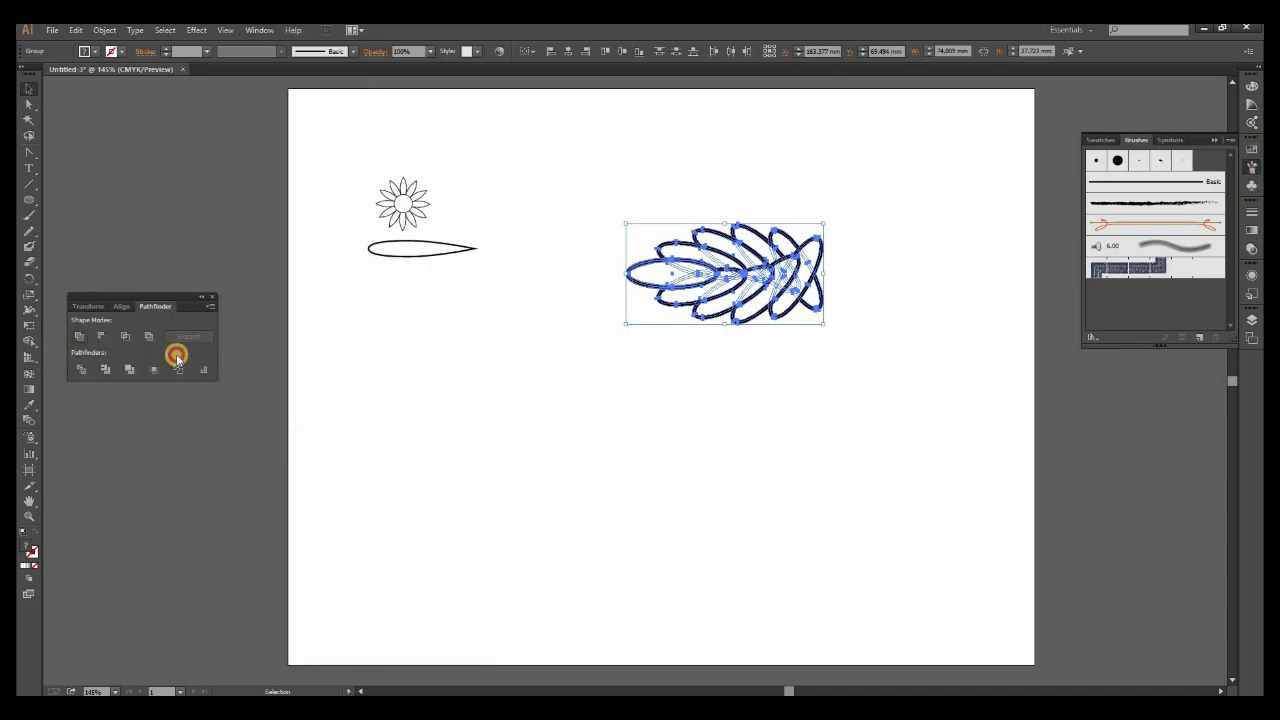
click(176, 356)
click(843, 412)
click(689, 289)
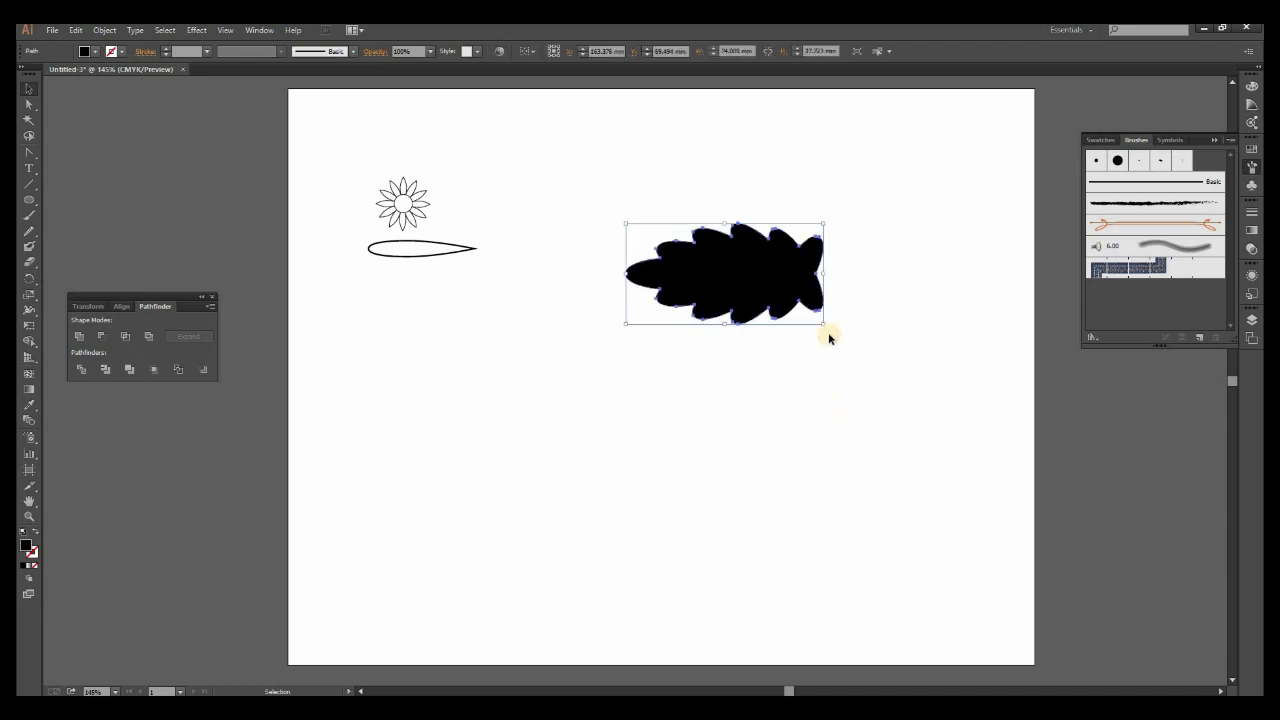
drag(828, 330, 714, 372)
click(806, 446)
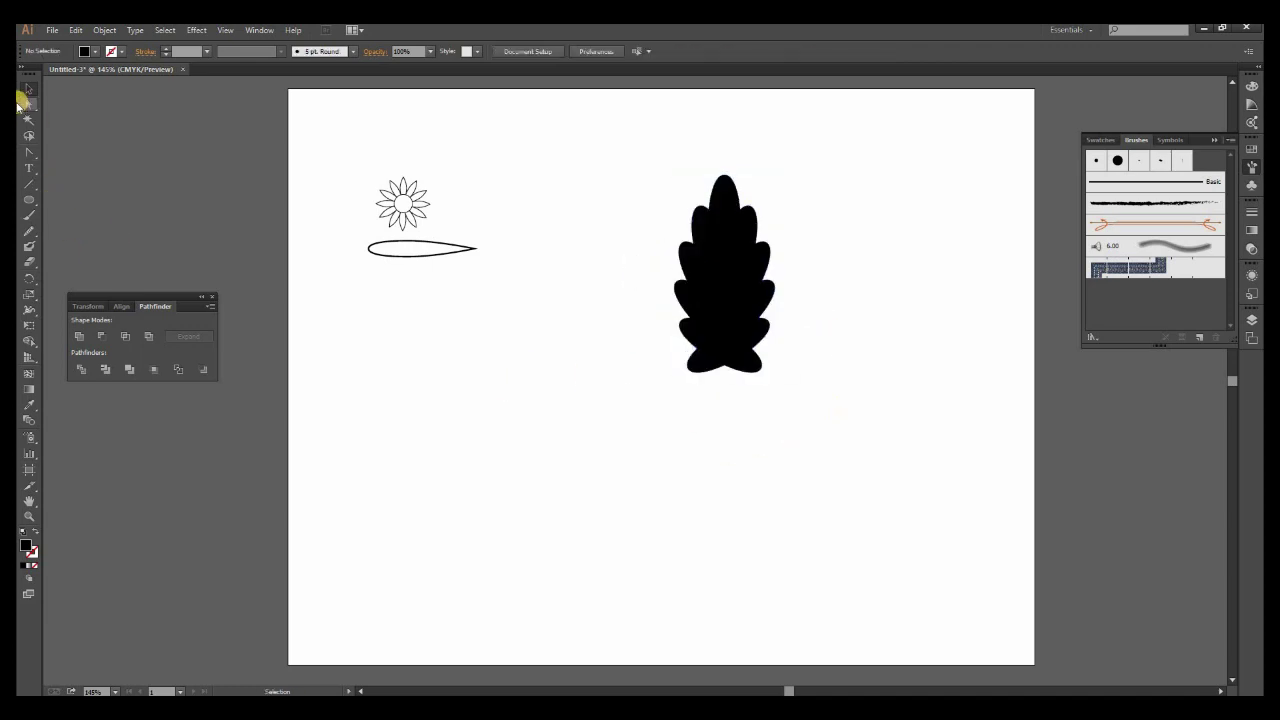
Delete the outer anchor points of the two lowest lobes of the leaf silhouette.
click(706, 357)
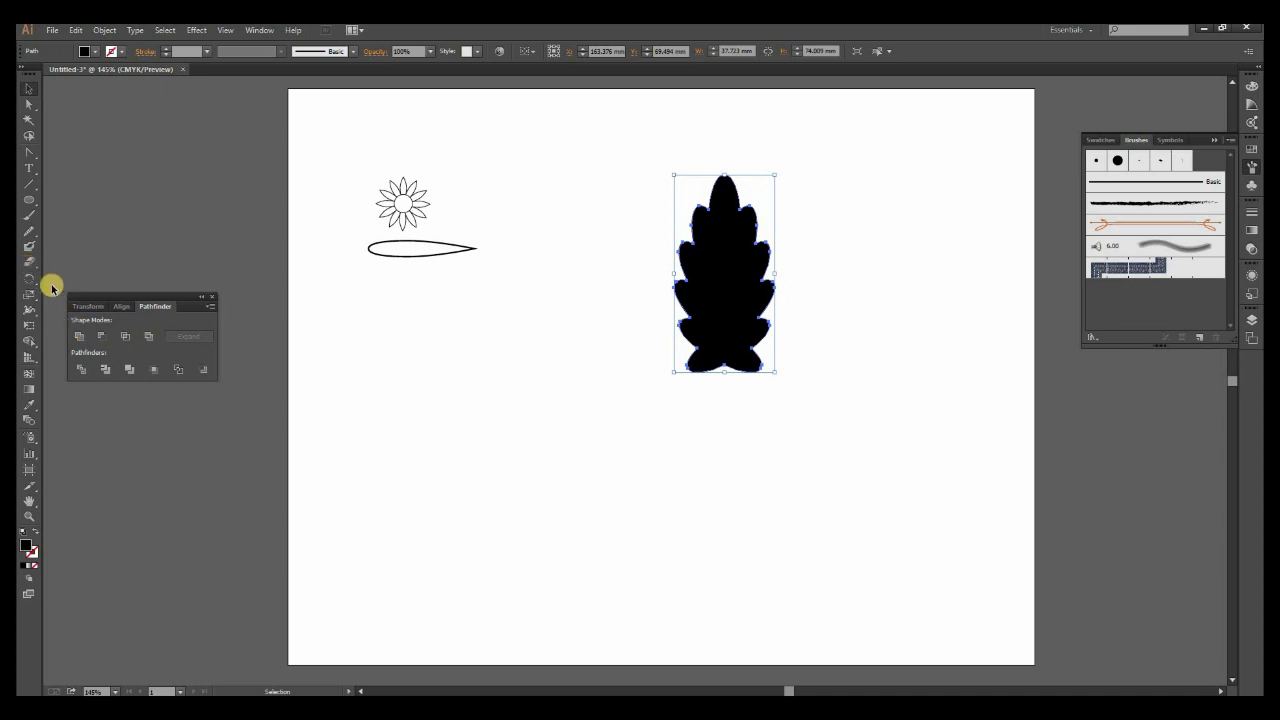
click(31, 259)
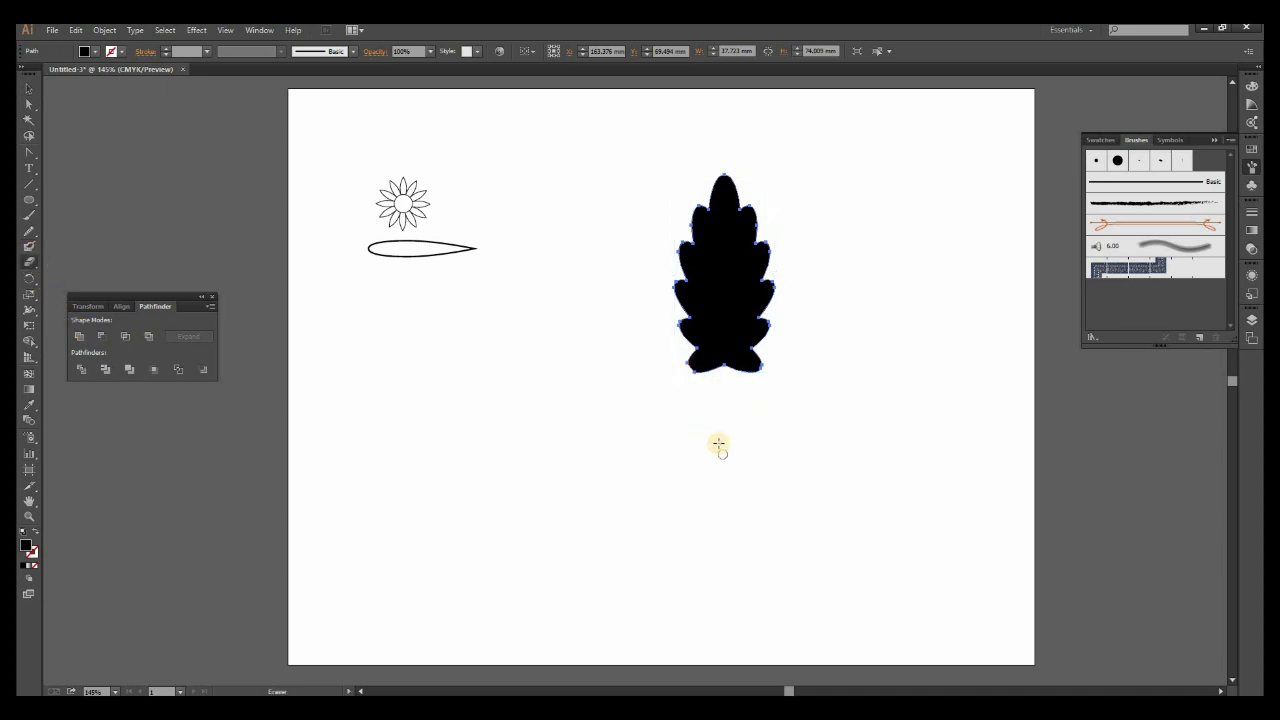
drag(29, 152, 86, 177)
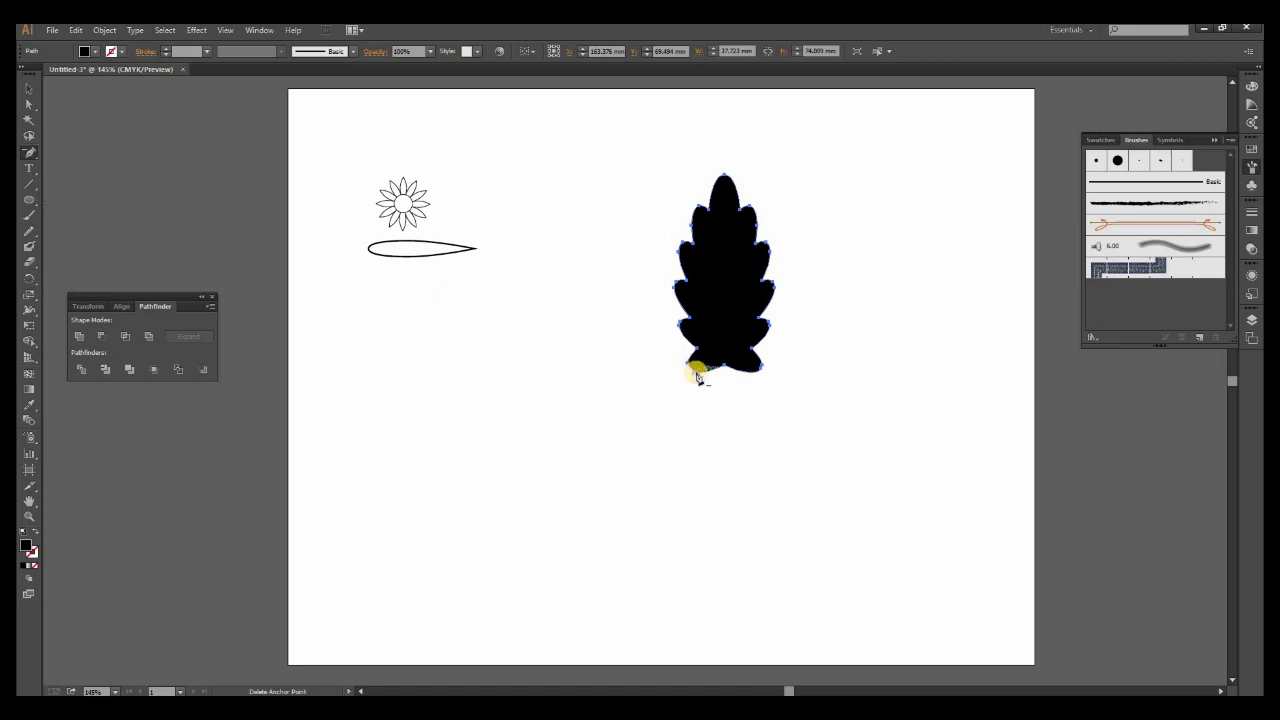
click(697, 369)
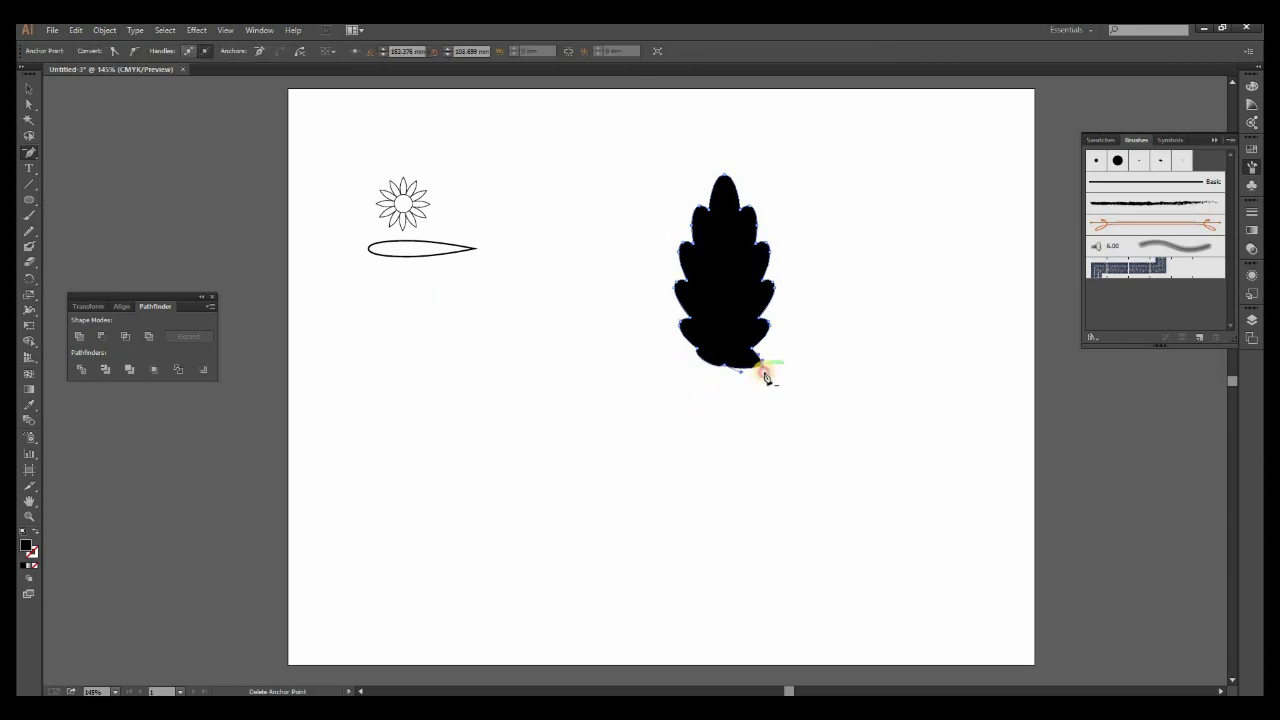
Reshape the leaf base by moving its lower anchor points and handles, pulling the bottom down into a narrow stem.
click(29, 517)
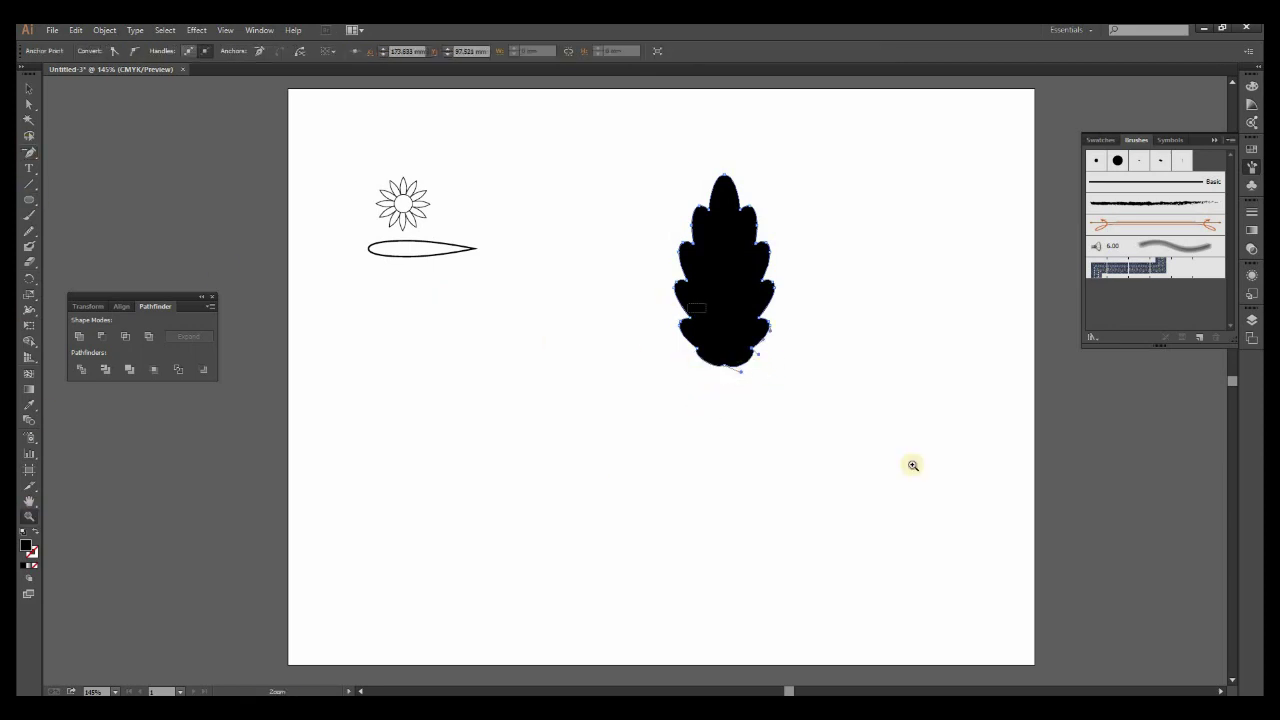
drag(892, 459, 571, 292)
click(31, 108)
drag(612, 345, 612, 481)
drag(565, 497, 612, 481)
drag(674, 510, 612, 481)
drag(714, 283, 652, 290)
drag(510, 282, 588, 288)
drag(612, 481, 615, 510)
Refine the leaf outline's anchor points and handles with the Convert Anchor Point tool, keeping the stem tapered to a point.
key(ctrl+minus)
key(ctrl+minus)
key(ctrl+minus)
key(ctrl+minus)
drag(621, 284, 640, 296)
click(640, 296)
drag(29, 153, 89, 196)
click(644, 218)
click(758, 380)
key(ctrl+plus)
key(ctrl+plus)
key(ctrl+plus)
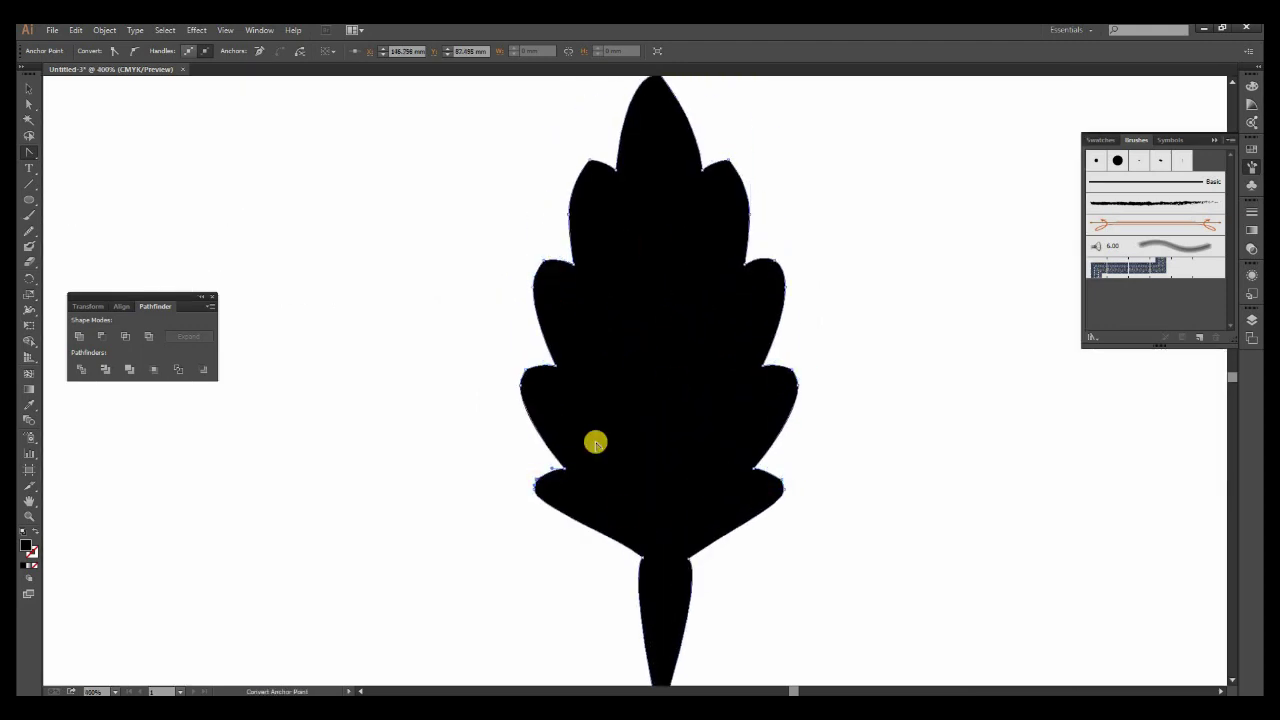
key(v)
click(797, 505)
drag(781, 512, 794, 489)
Give the leaf a white fill and a 4 pt black outline.
key(ctrl+minus)
key(ctrl+minus)
key(ctrl+minus)
click(602, 334)
click(90, 51)
click(43, 74)
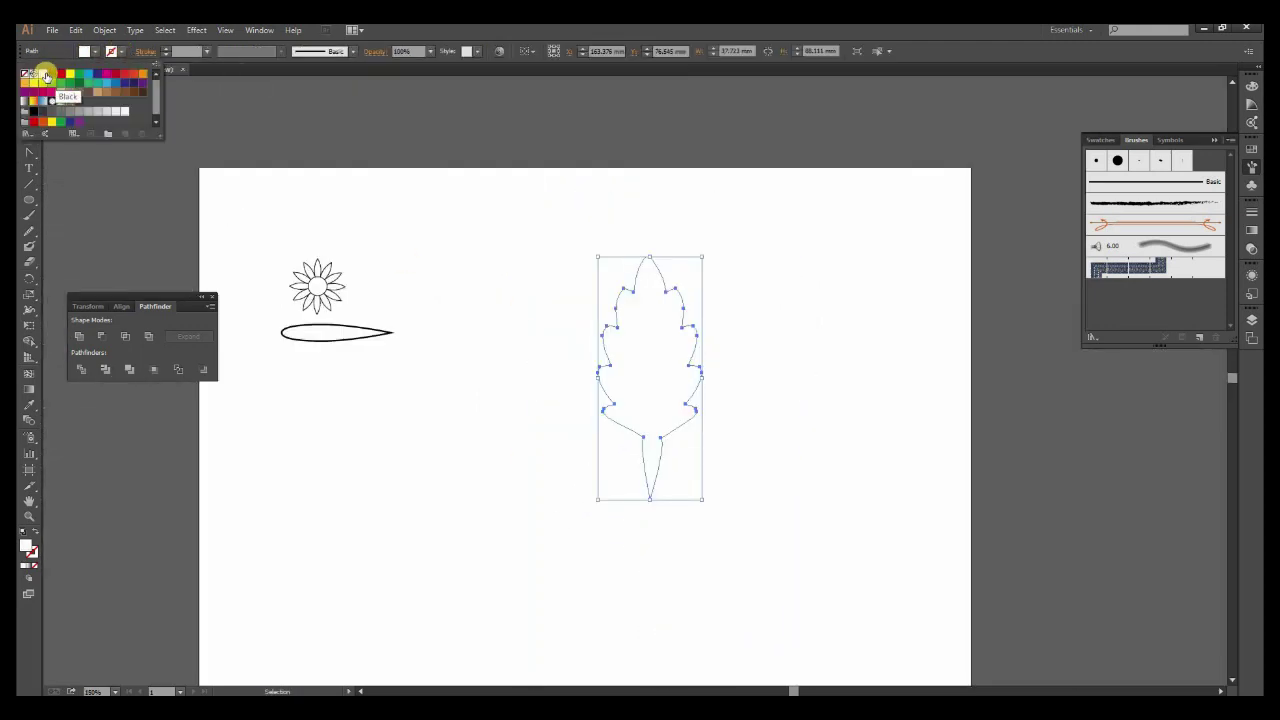
click(52, 76)
click(166, 48)
click(166, 48)
click(166, 48)
click(514, 424)
Pull the leaf's tip and side-lobe anchor points outward with Direct Selection to turn the rounded lobes into sharp teeth.
click(29, 104)
drag(573, 202, 559, 150)
click(28, 104)
key(ctrl+z)
drag(612, 253, 610, 218)
drag(506, 253, 503, 218)
drag(470, 330, 467, 298)
drag(650, 331, 651, 306)
drag(665, 420, 679, 370)
drag(453, 415, 436, 384)
drag(468, 496, 452, 476)
drag(653, 497, 665, 477)
Smooth the lower edges of the leaf outline with the Smooth tool and deselect the leaf.
drag(29, 231, 83, 246)
drag(661, 489, 639, 526)
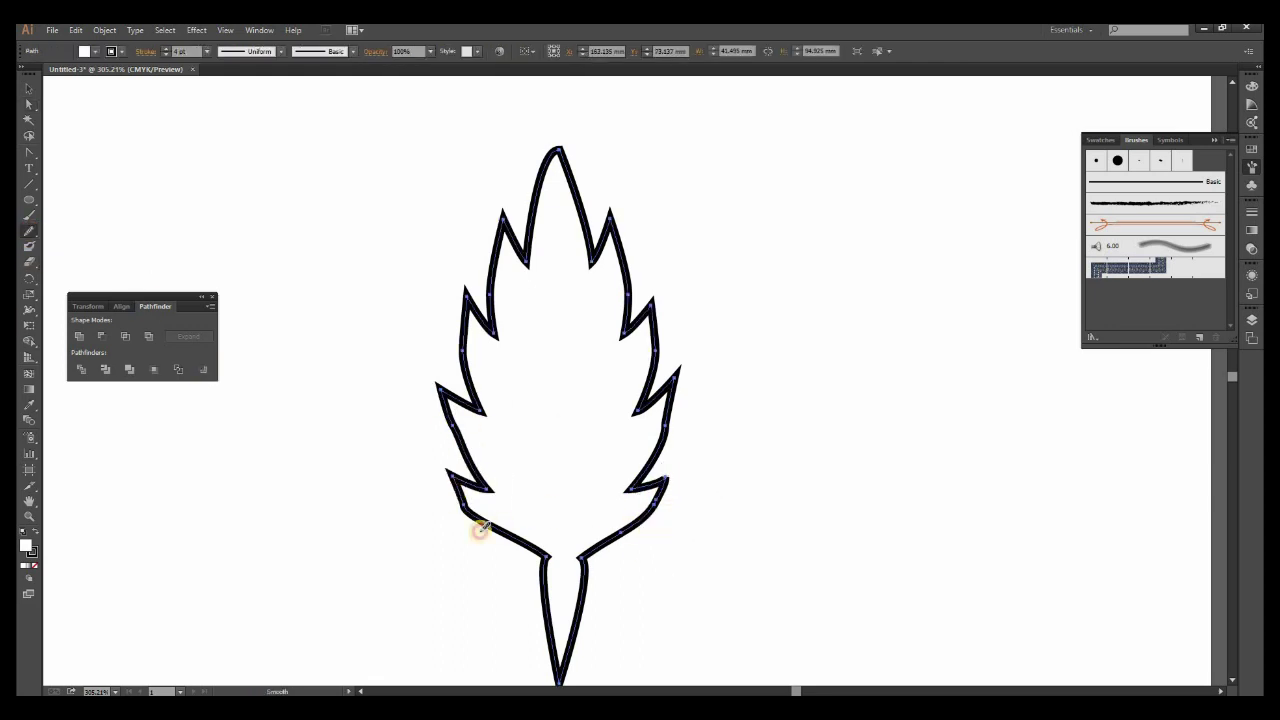
click(29, 89)
click(323, 377)
Draw a central vein from the leaf's tip into the stem with the Pencil tool, using a 4 pt tapered stroke.
key(z)
alt+click(600, 400)
alt+click(645, 450)
alt+click(635, 450)
click(614, 448)
click(620, 410)
click(30, 226)
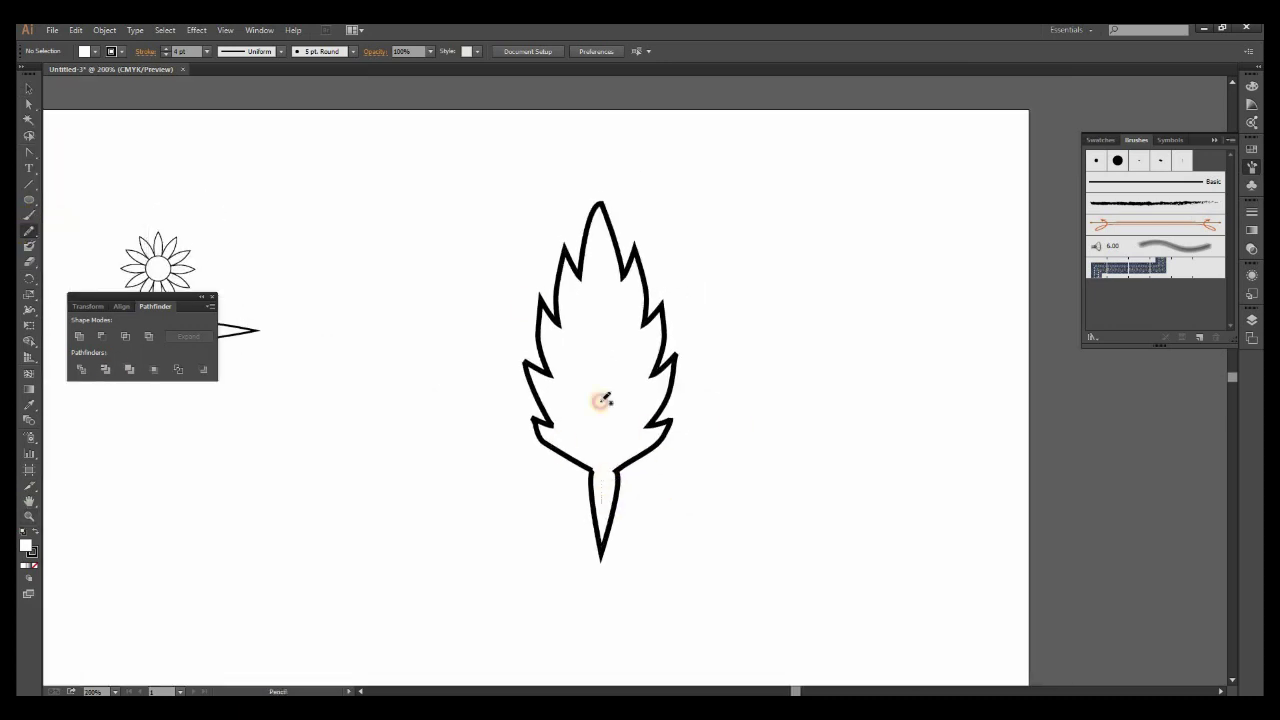
drag(598, 212, 600, 492)
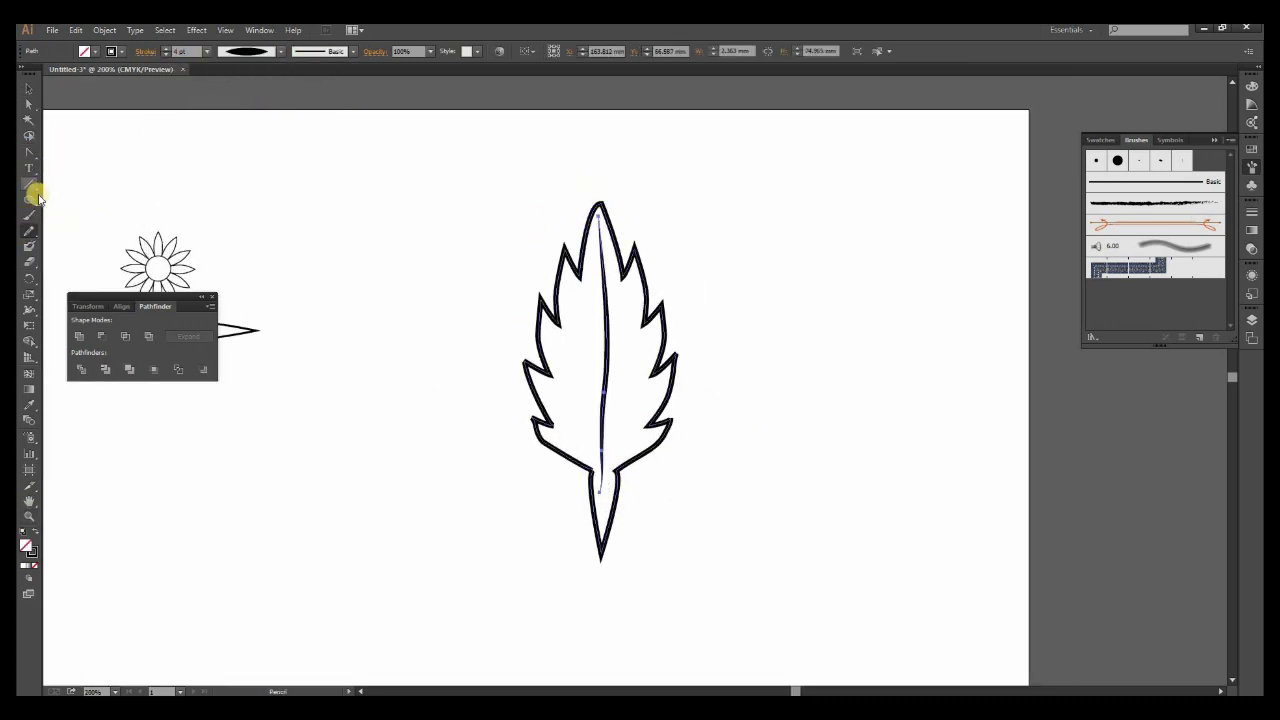
Draw four V-shaped side veins across the central vein and give them a thicker stroke with a tapered width profile.
drag(569, 292, 632, 292)
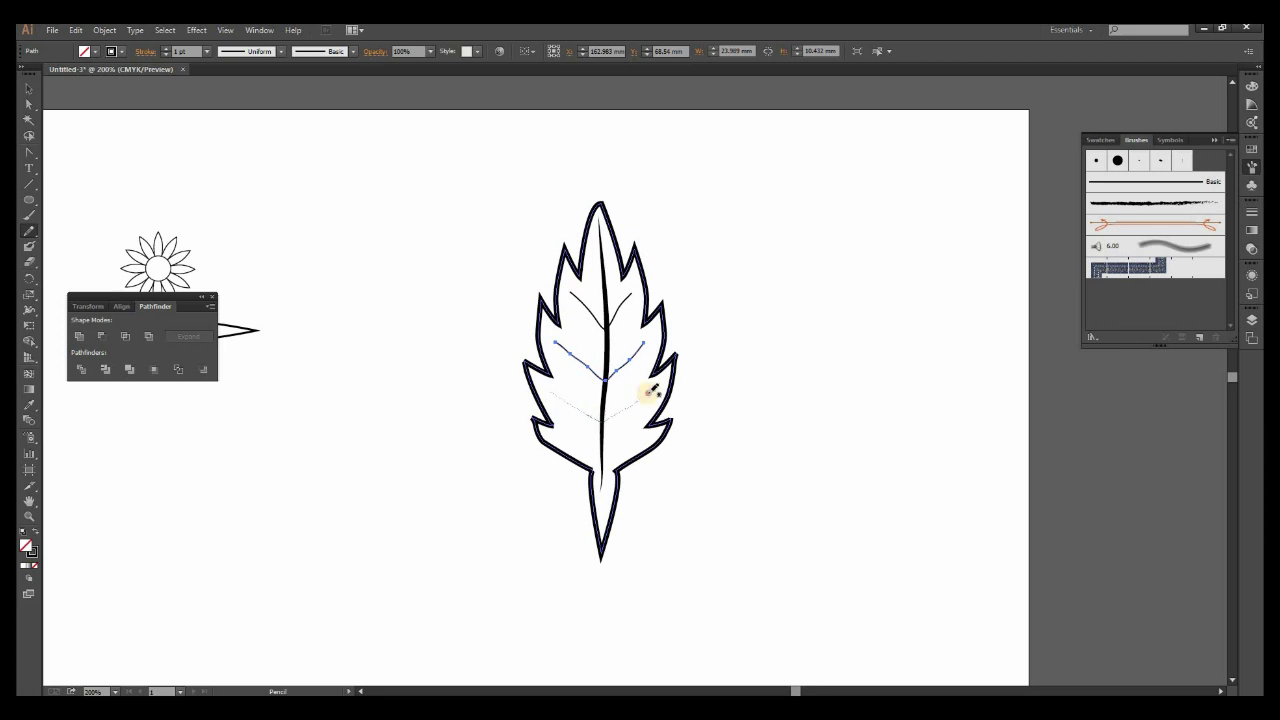
click(29, 89)
click(583, 306)
shift+click(575, 357)
shift+click(574, 406)
shift+click(590, 447)
click(281, 51)
click(250, 93)
click(166, 48)
Select the whole leaf with its veins and expand its appearance, fills and strokes into shapes.
drag(476, 243, 703, 513)
click(105, 31)
click(135, 182)
click(105, 31)
click(120, 168)
click(624, 438)
click(737, 491)
click(595, 500)
Turn the leaf horizontal, shrink it to about 36 mm long and place it beneath the teardrop.
drag(515, 560, 777, 458)
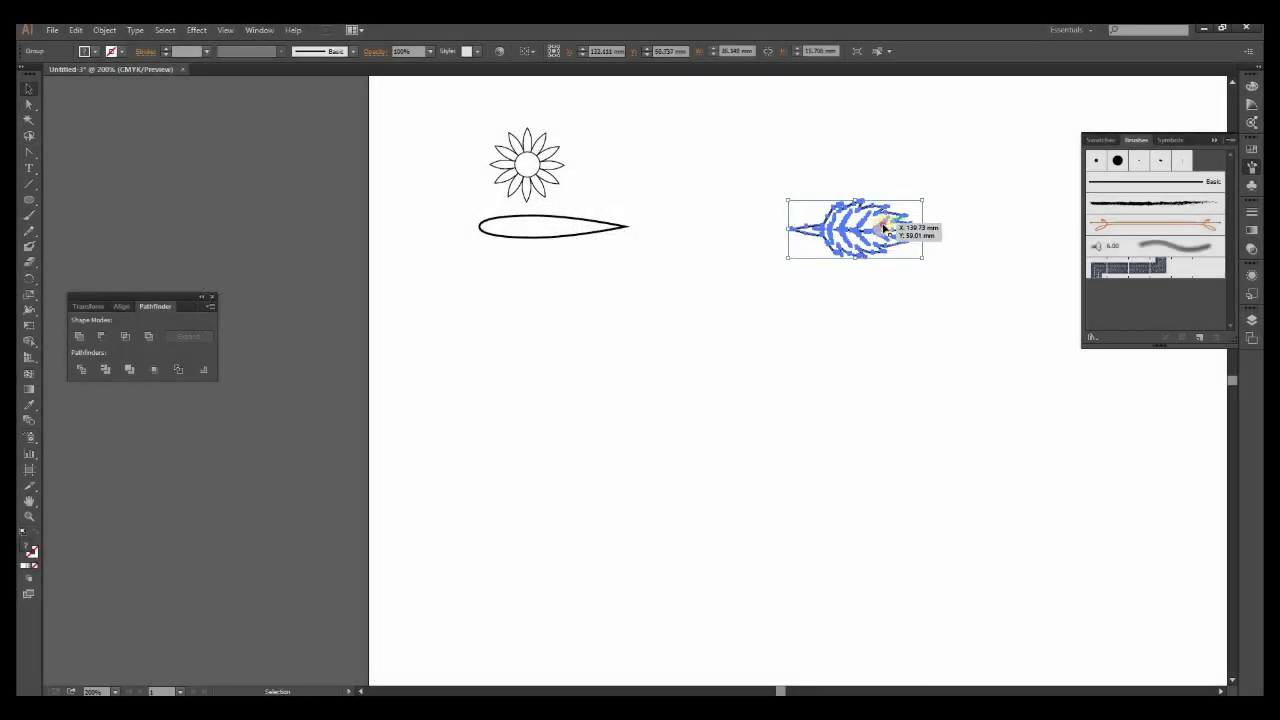
drag(884, 228, 564, 290)
click(640, 368)
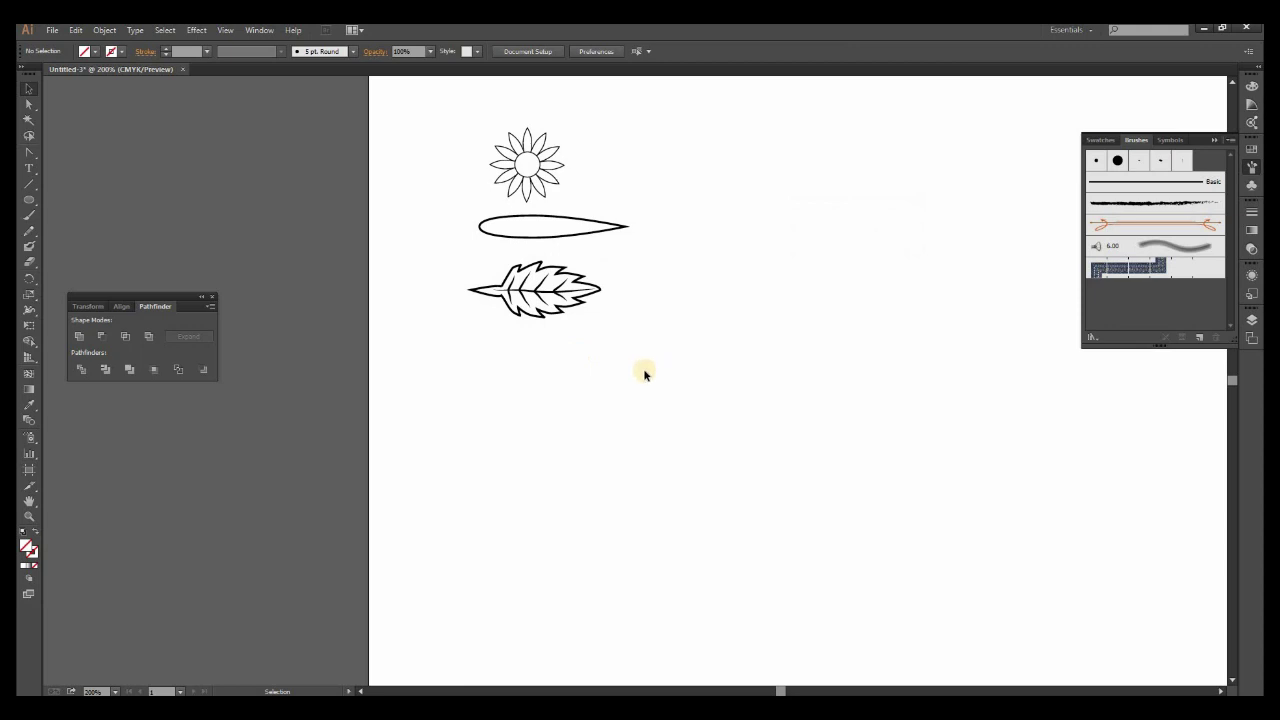
Create an art brush from the flower, scaled proportionately and using the Tints colorization method.
mouse_move(517, 157)
mouse_down()
mouse_move(1163, 280)
mouse_move(1155, 298)
mouse_up()
click(619, 460)
click(485, 253)
click(709, 404)
click(725, 438)
click(730, 535)
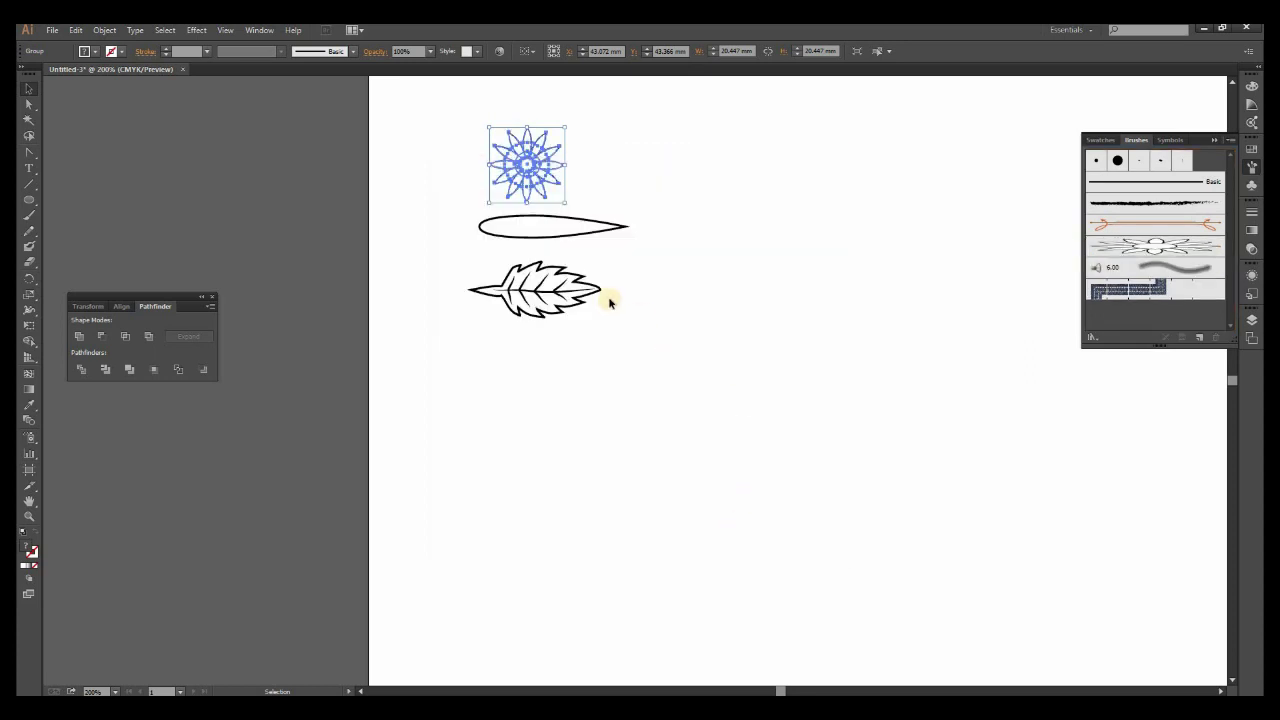
Create an art brush from the teardrop with proportional scaling and Tints colorization.
click(559, 232)
mouse_move(566, 236)
mouse_down()
mouse_move(1123, 323)
mouse_move(1080, 340)
mouse_move(1090, 335)
mouse_up()
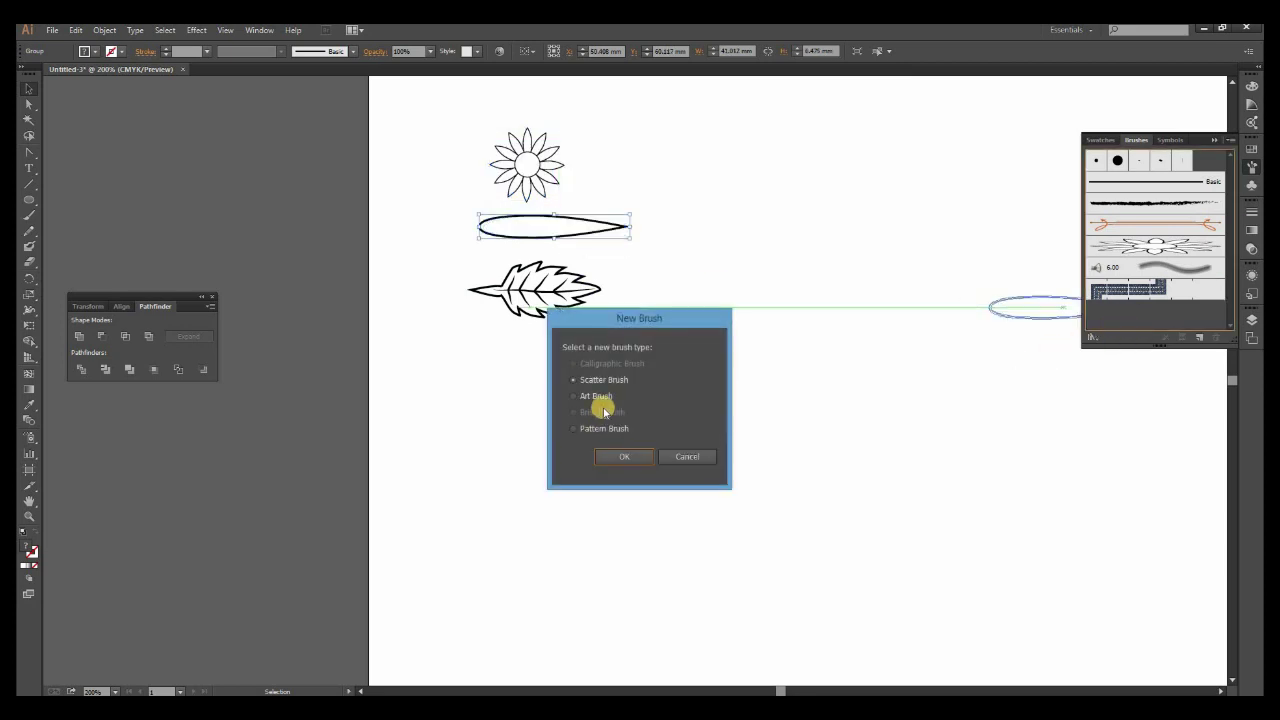
click(650, 447)
click(540, 286)
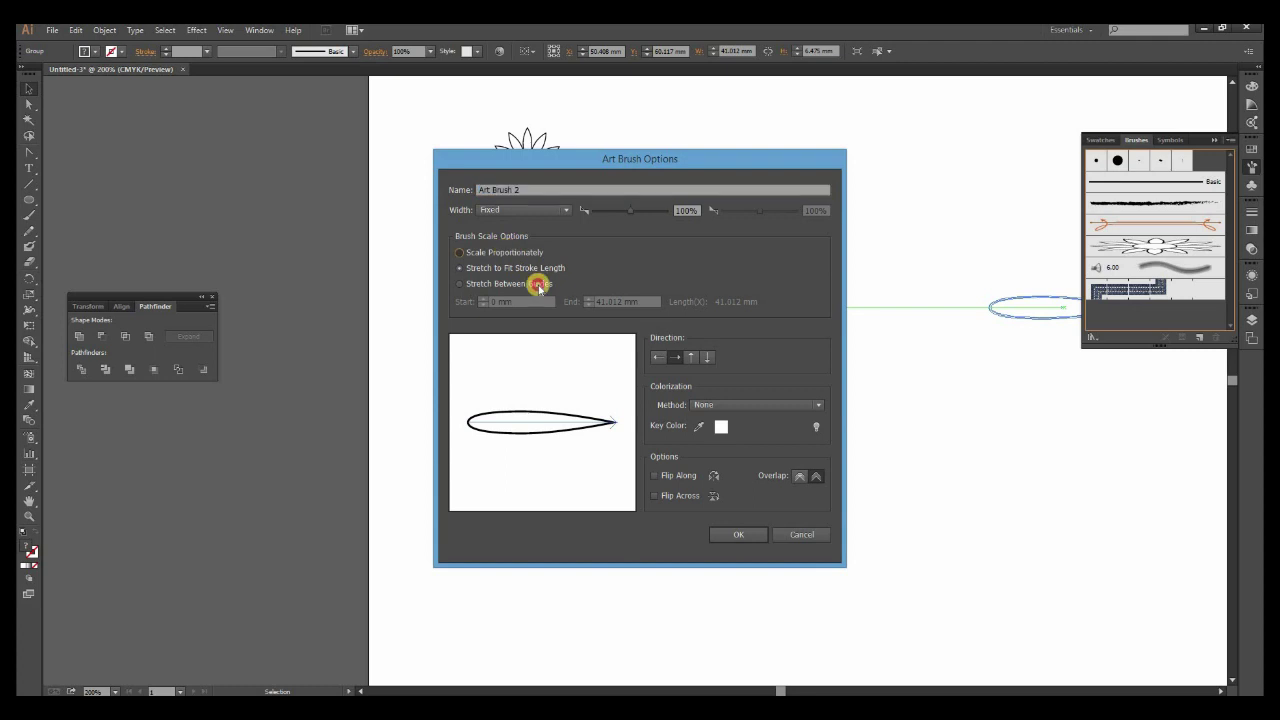
click(704, 407)
click(721, 433)
click(738, 533)
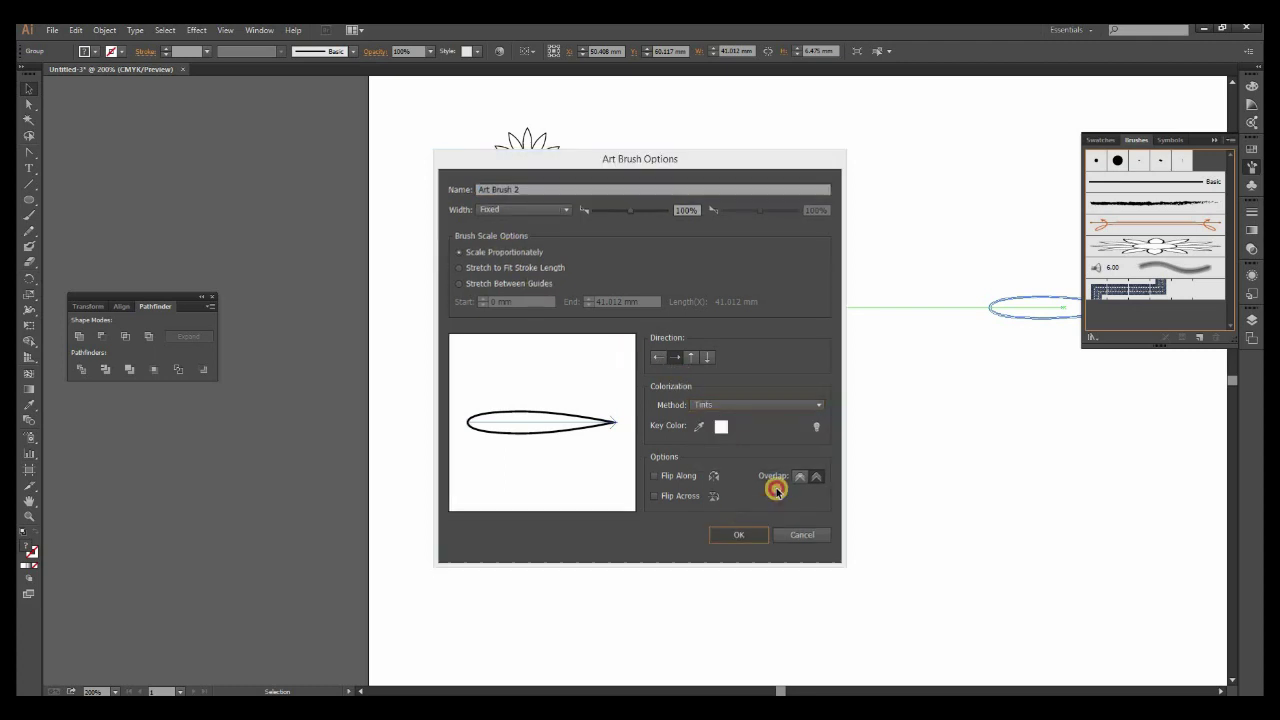
Create an art brush from the serrated leaf with proportional scaling and Tints colorization.
click(557, 312)
mouse_move(551, 292)
mouse_down()
mouse_move(1141, 300)
mouse_move(1119, 314)
mouse_up()
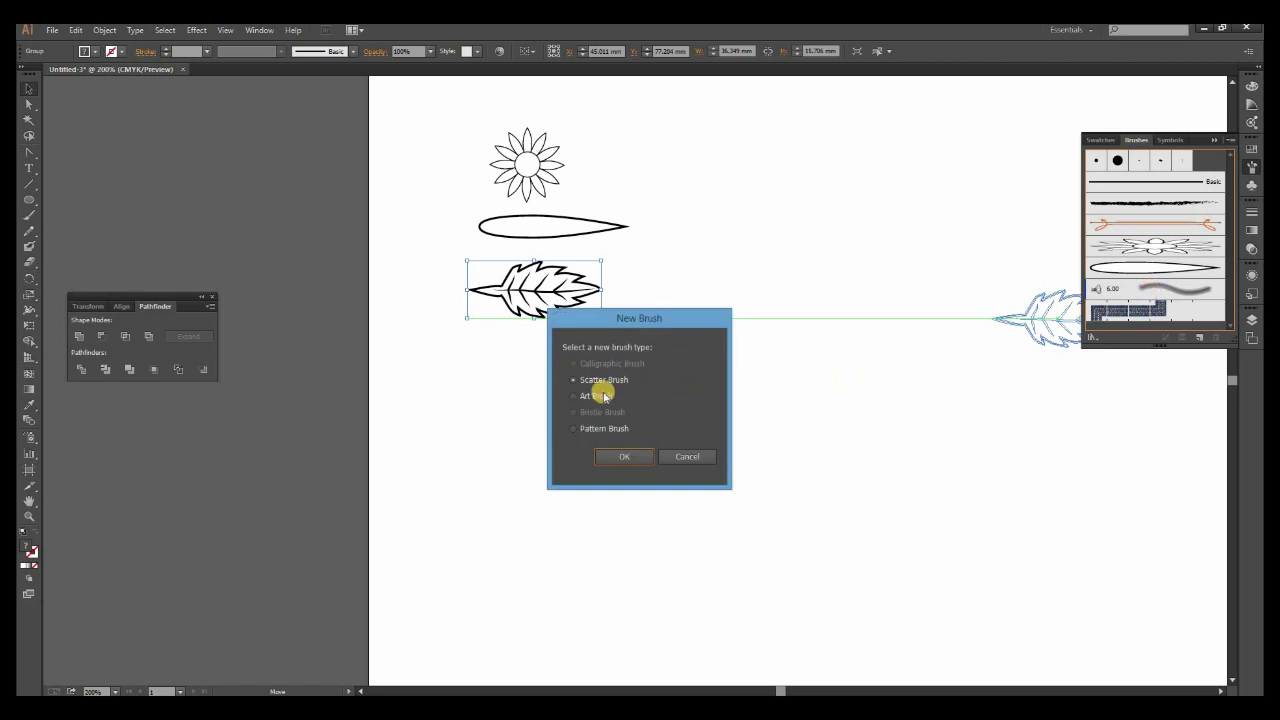
click(622, 455)
click(488, 258)
click(711, 406)
click(717, 426)
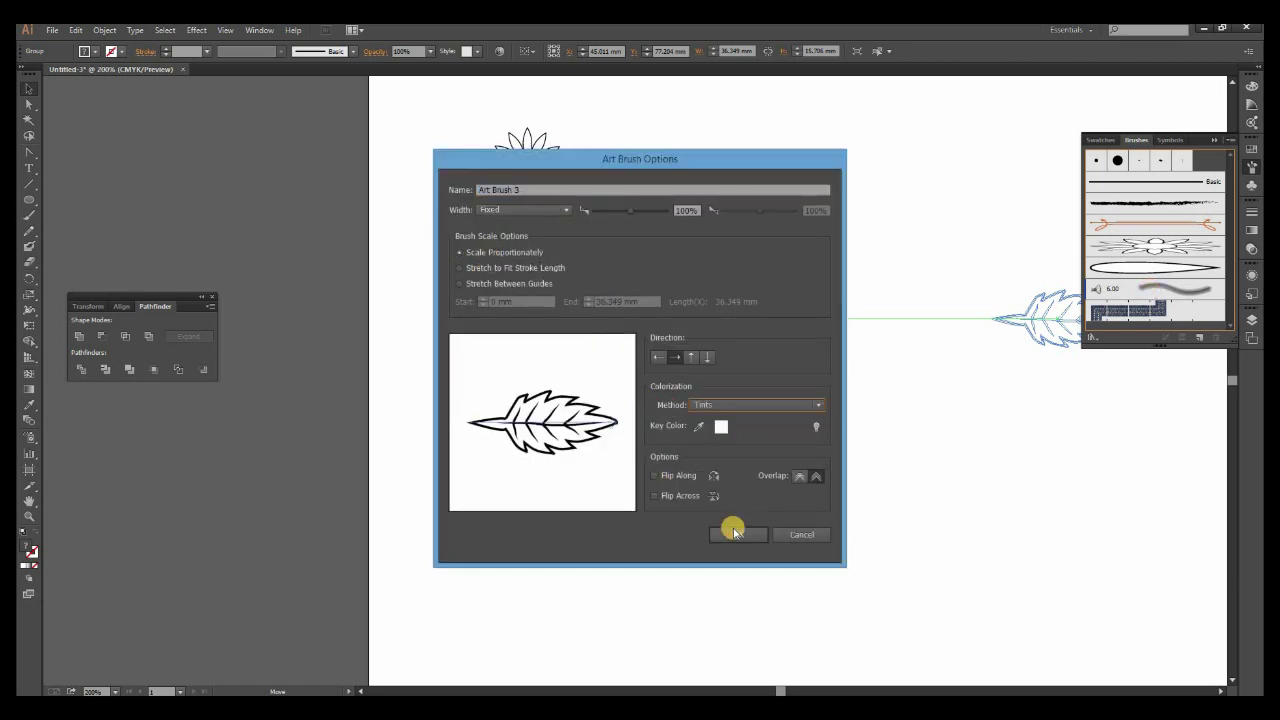
click(733, 535)
click(653, 482)
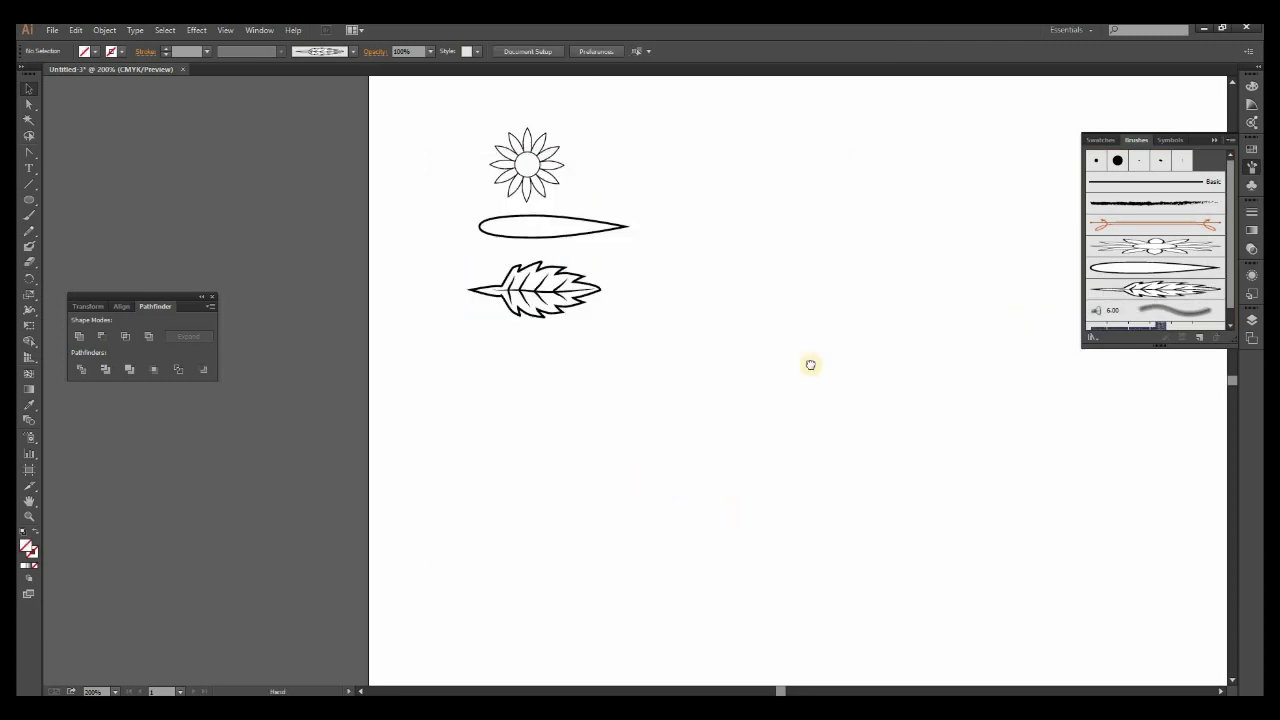
Move the flower, teardrop and leaf together off the artboard, beyond its upper-left corner.
drag(943, 357, 730, 364)
key(ctrl+minus)
key(ctrl+minus)
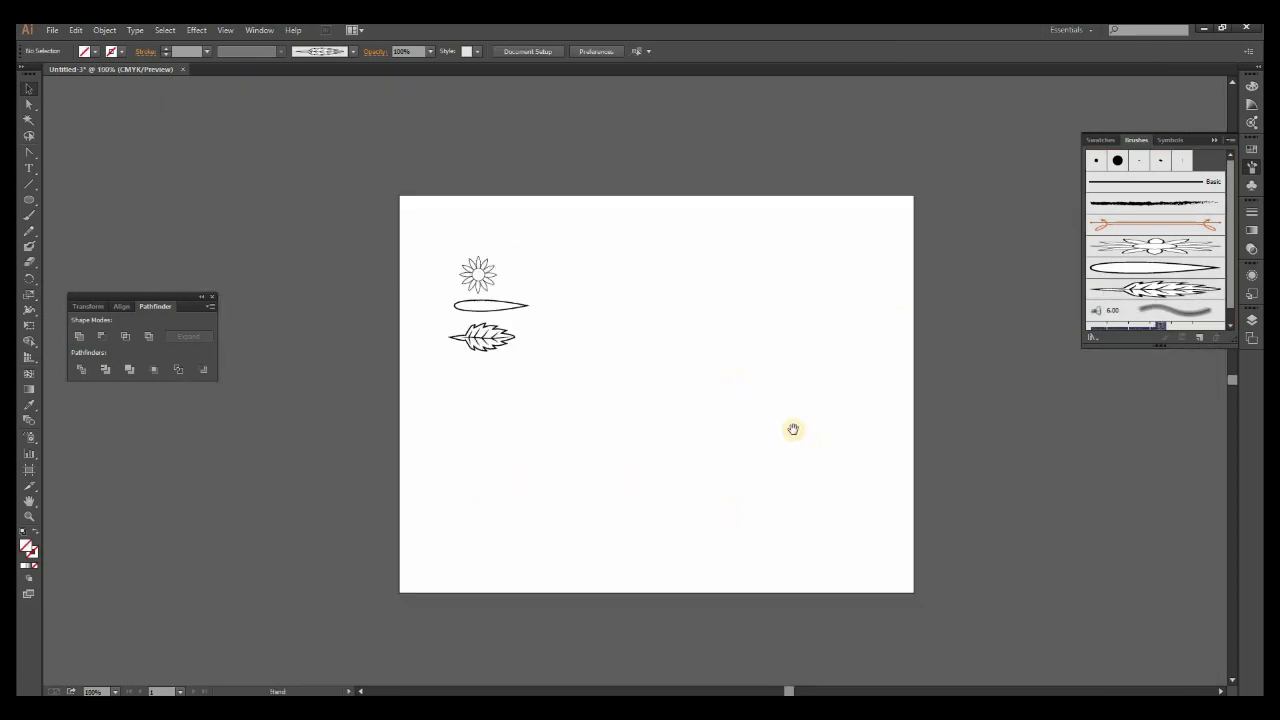
drag(803, 429, 717, 389)
drag(357, 220, 452, 332)
drag(422, 299, 249, 206)
click(285, 327)
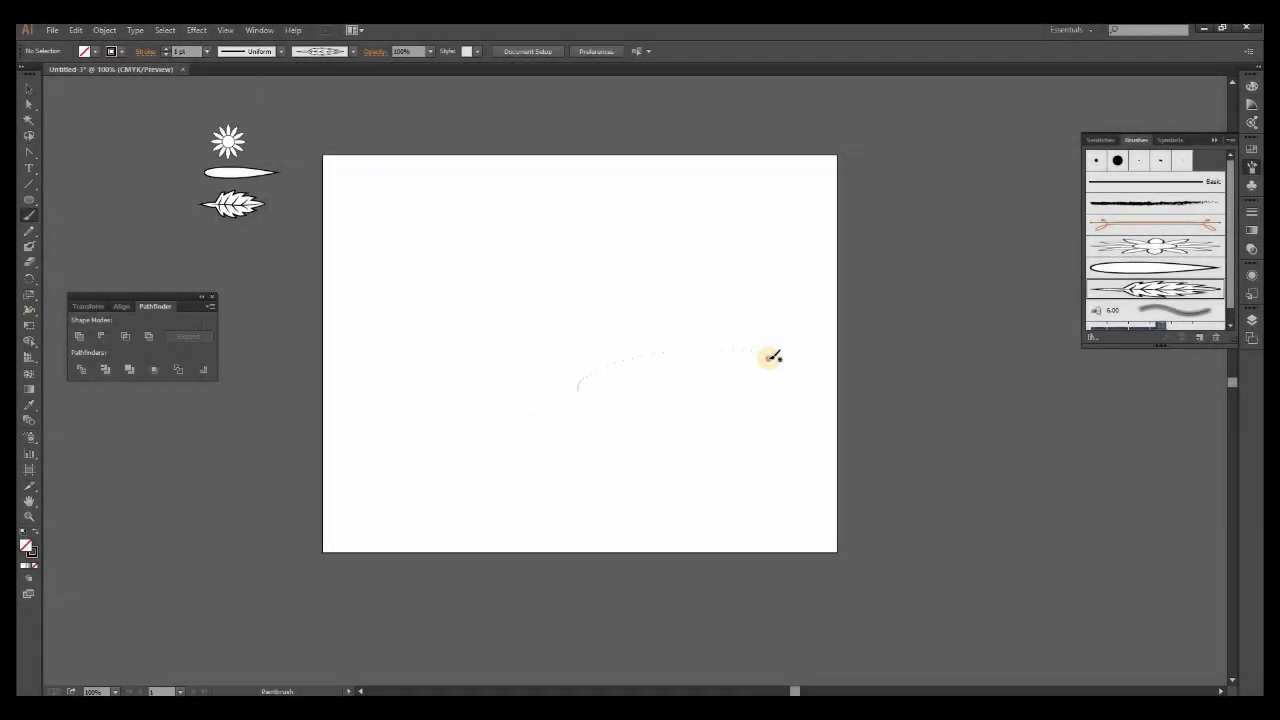
Paint leaves of varied sizes radiating from mid-artboard at 1 pt with the leaf brush, and cover their centre with a flower brush stroke.
drag(768, 358, 769, 358)
key(ctrl+z)
click(207, 52)
click(461, 261)
drag(590, 366, 715, 355)
mouse_move(588, 363)
mouse_down()
mouse_move(458, 343)
mouse_move(531, 282)
mouse_up()
mouse_move(593, 358)
mouse_down()
mouse_move(639, 317)
mouse_move(597, 301)
mouse_up()
drag(588, 363, 501, 388)
mouse_move(595, 365)
mouse_down()
mouse_move(629, 404)
mouse_move(537, 402)
mouse_up()
click(1155, 246)
drag(548, 350, 619, 350)
Paint small leaves branching toward the artboard's upper right and curved teardrop blades extending beyond them.
click(1152, 290)
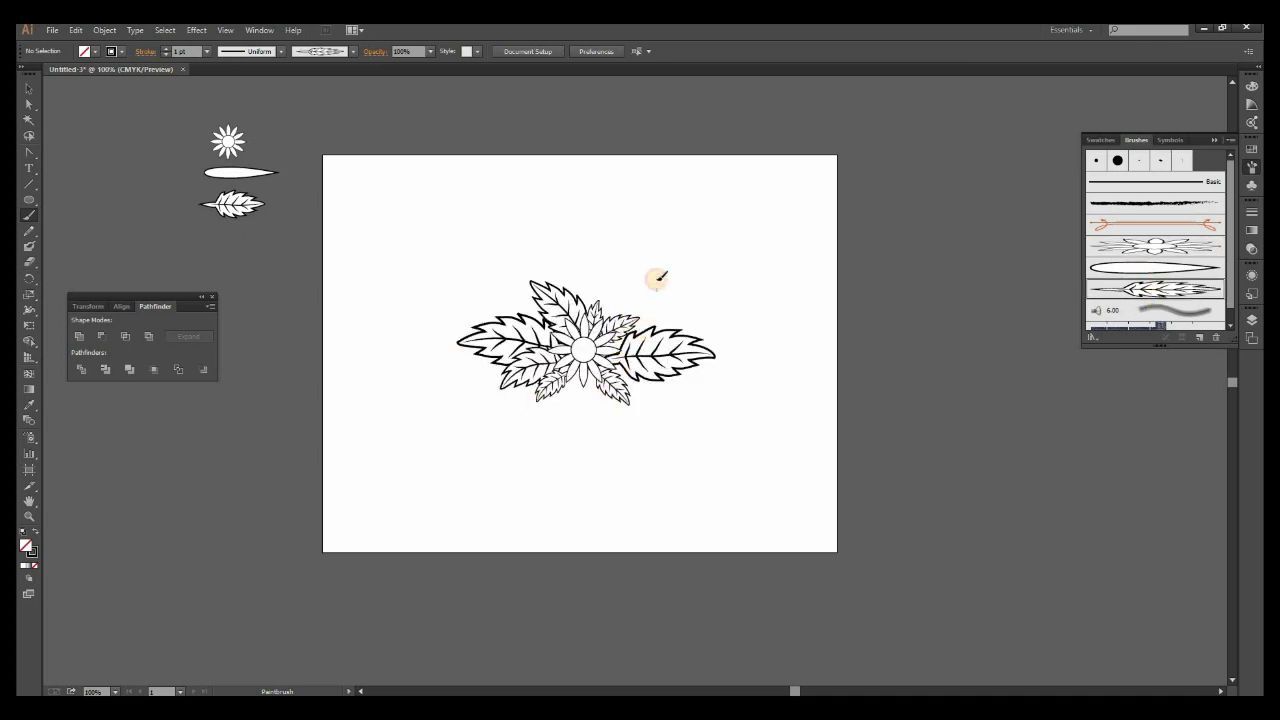
mouse_move(697, 310)
mouse_down()
mouse_move(682, 193)
mouse_move(719, 217)
mouse_up()
click(1100, 267)
key(ctrl+z)
drag(696, 285, 820, 230)
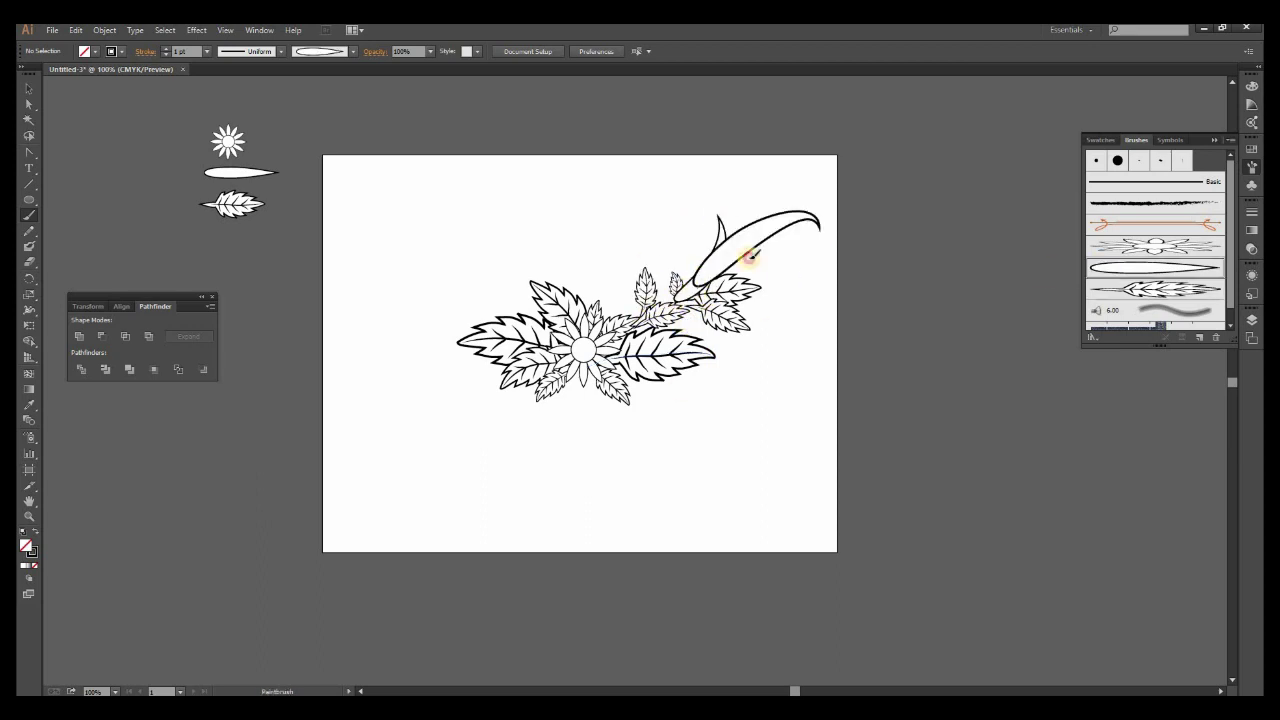
Send the large curved teardrop blade behind the leaves.
click(28, 89)
click(758, 239)
right_click(742, 248)
click(930, 466)
click(740, 451)
Paint a large flower and two small flowers over the base of the upper-right blades.
drag(651, 369, 656, 409)
click(1155, 246)
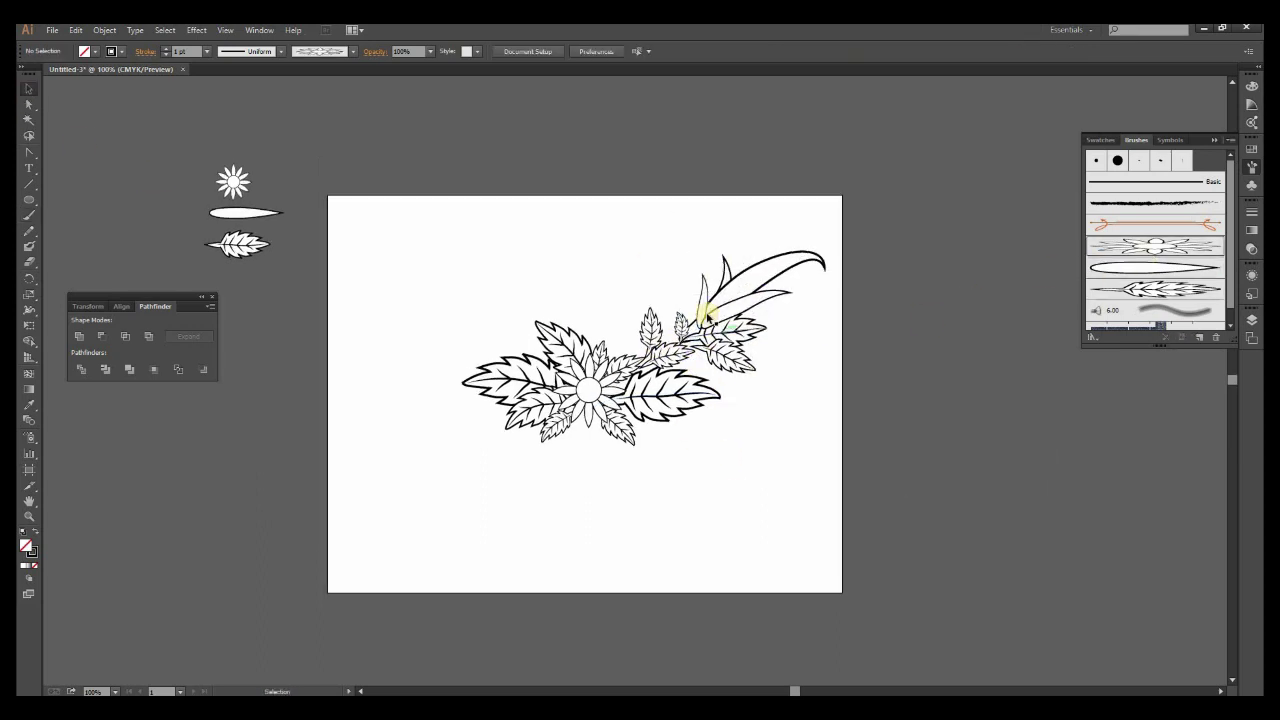
drag(705, 310, 748, 320)
Paint thin teardrop blades and small leaves above the upper-right flower with a 0.5 pt stroke.
click(1155, 267)
click(207, 51)
click(231, 81)
drag(747, 259, 754, 235)
click(1155, 289)
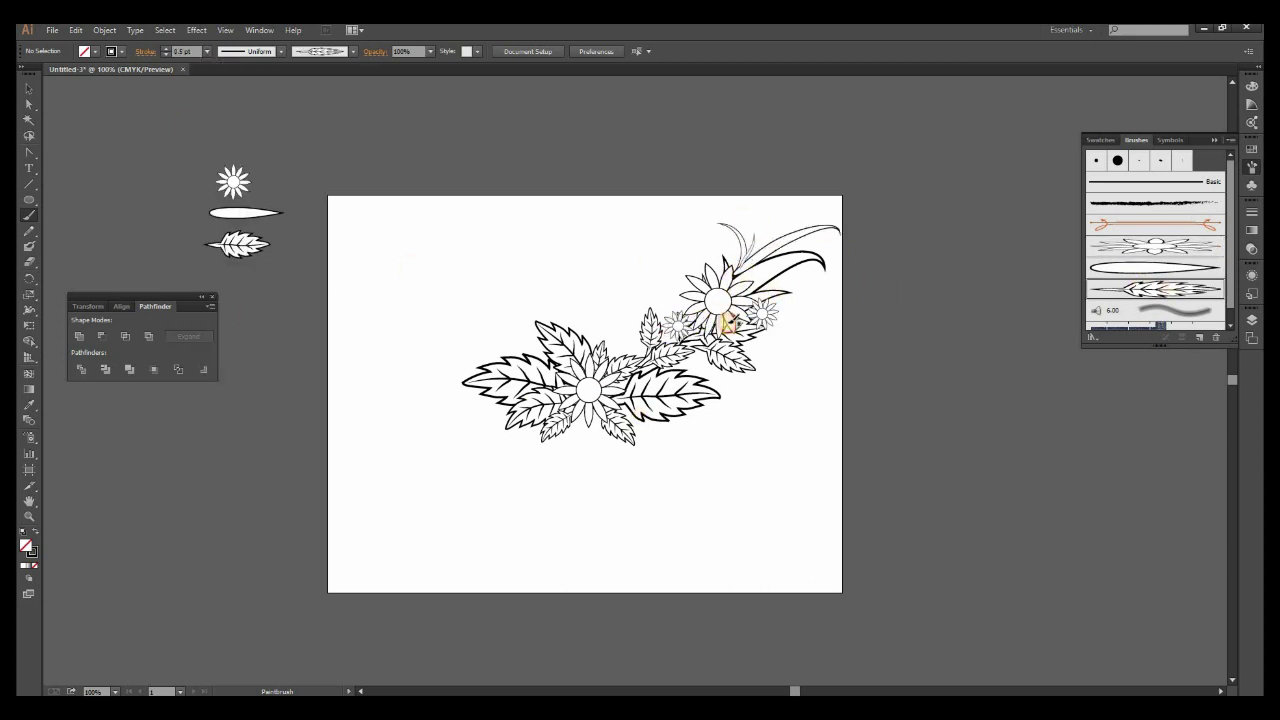
Paint small flowers at the upper-right tip, and a leaf and flower between the two large flowers using a 1 pt stroke.
click(1162, 247)
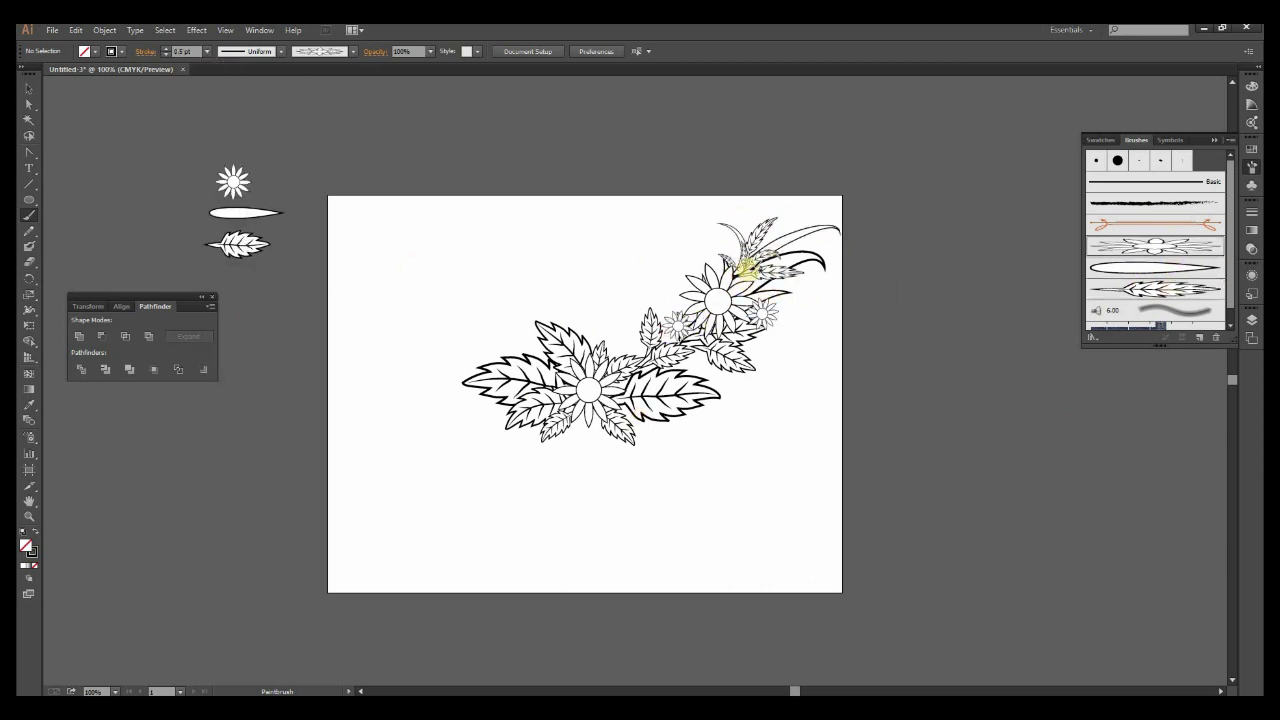
click(207, 51)
click(231, 107)
scroll(625, 456, up, 1)
click(1155, 289)
mouse_move(644, 381)
mouse_down()
mouse_move(658, 312)
mouse_move(685, 387)
mouse_up()
click(1125, 247)
mouse_move(559, 521)
mouse_down()
mouse_move(483, 500)
mouse_move(589, 458)
mouse_up()
Paint long curved teardrop blades sweeping above and to the lower left of the central flower, using a 0.25 pt stroke.
click(1150, 268)
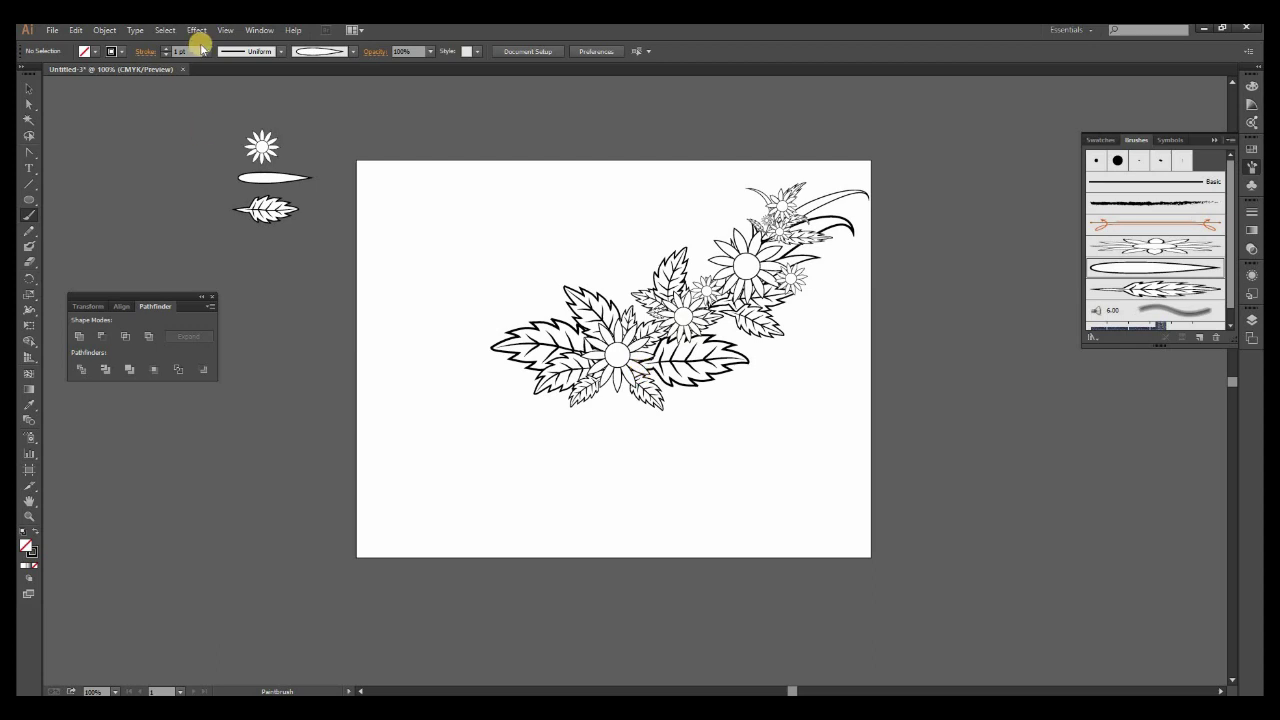
drag(555, 392, 497, 530)
drag(555, 398, 410, 423)
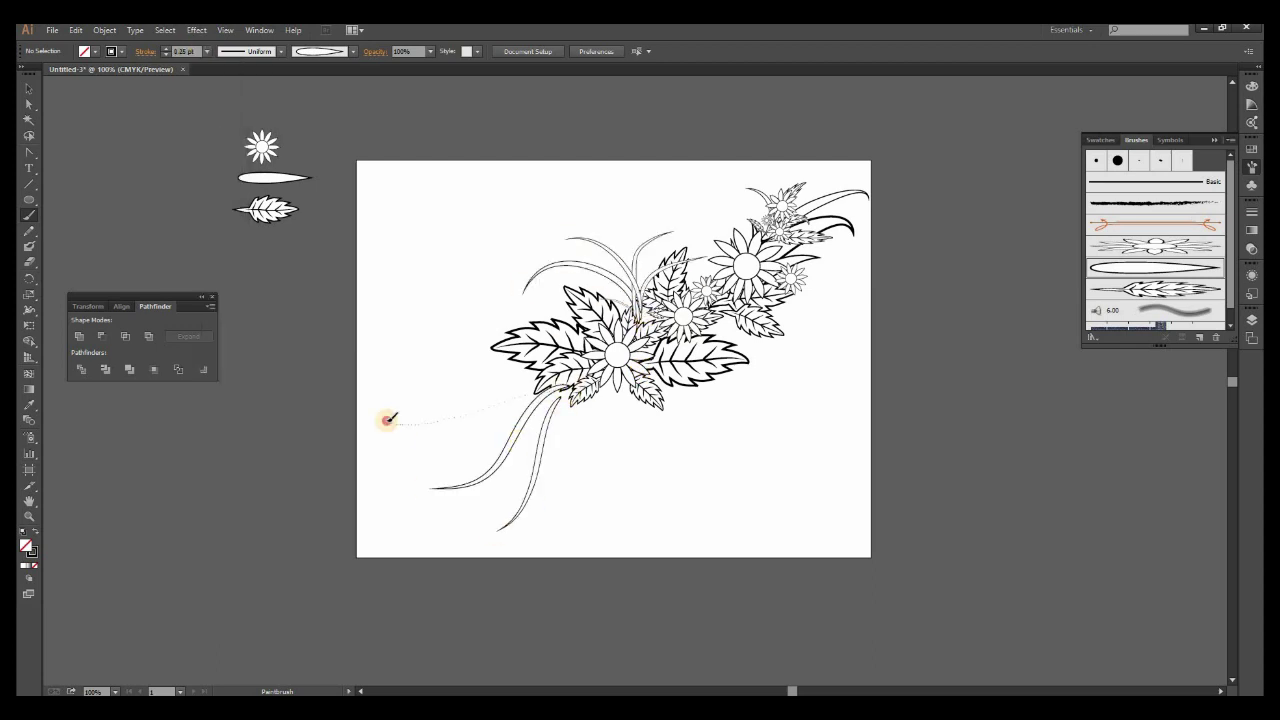
Paint leaves over the base of the lower-left blades with the leaf brush, undoing one misplaced stroke.
click(1136, 289)
drag(557, 397, 551, 474)
key(ctrl+z)
drag(560, 397, 580, 478)
drag(547, 403, 523, 444)
mouse_move(544, 398)
mouse_down()
mouse_move(501, 375)
mouse_move(608, 428)
mouse_up()
Paint large and small flowers over the lower-left leaves and around the central flower with the flower brush.
click(1163, 249)
drag(526, 361, 551, 378)
drag(536, 379, 522, 405)
drag(632, 300, 657, 335)
drag(701, 290, 705, 316)
drag(695, 276, 592, 272)
Paint long curved teardrop blades sweeping from the cluster toward the artboard's lower right.
click(1126, 272)
drag(676, 372, 630, 337)
mouse_move(545, 433)
mouse_down()
mouse_move(562, 459)
mouse_move(683, 521)
mouse_up()
Paint 1 pt leaves below the central flower and over the base of the lower-right blades.
click(1131, 289)
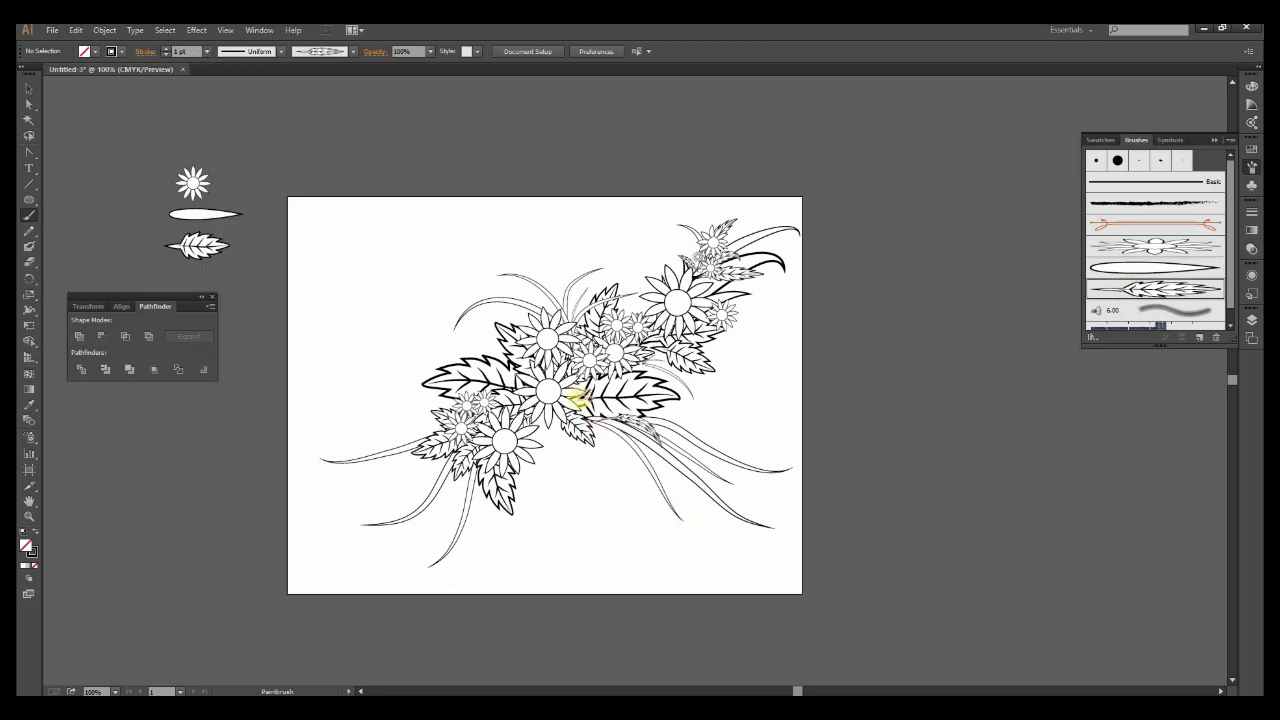
drag(600, 415, 630, 498)
drag(668, 453, 737, 459)
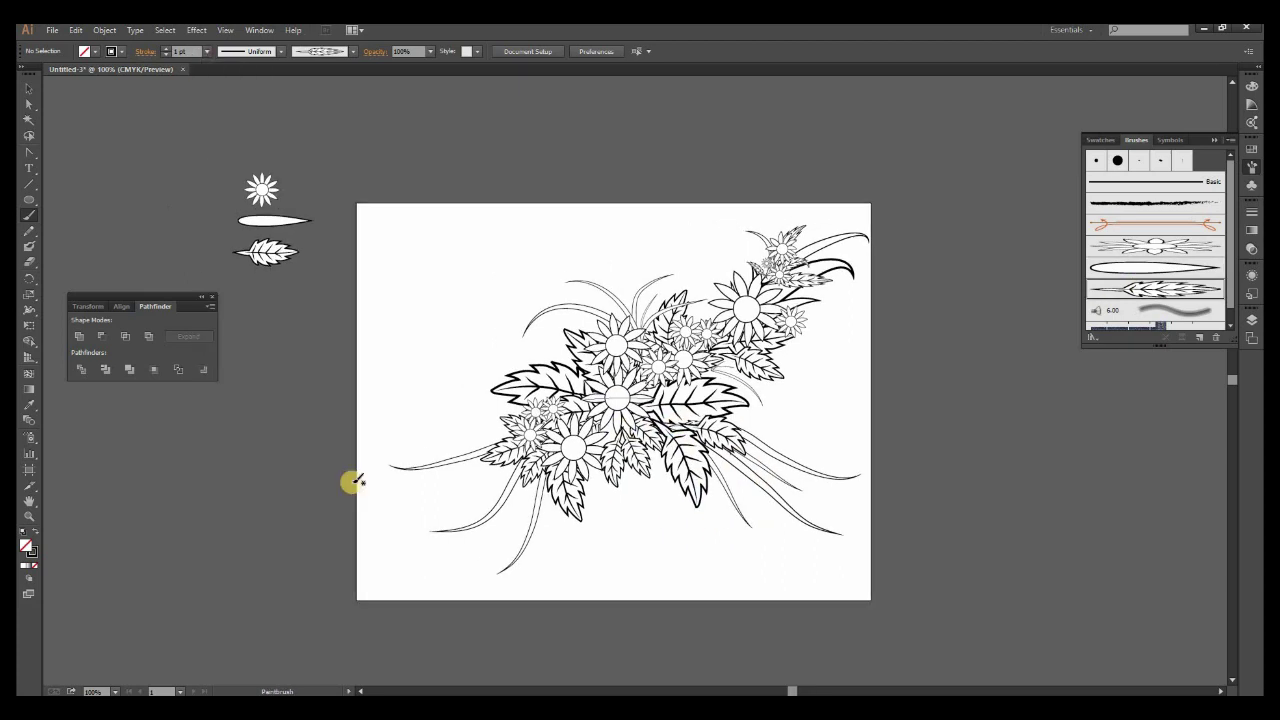
Paint fine 0.25 pt blades around the bouquet's outer ends and a 1 pt flower over the upper-right blades.
click(1140, 267)
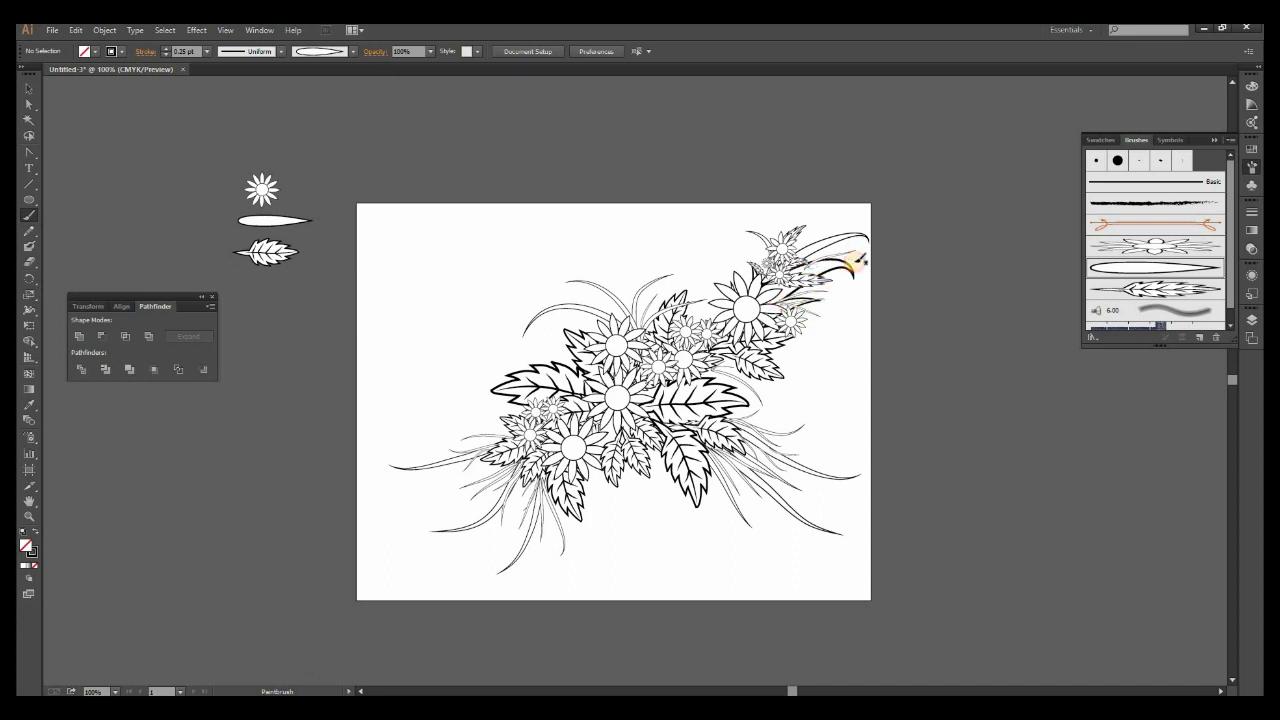
click(207, 51)
click(218, 108)
click(1100, 245)
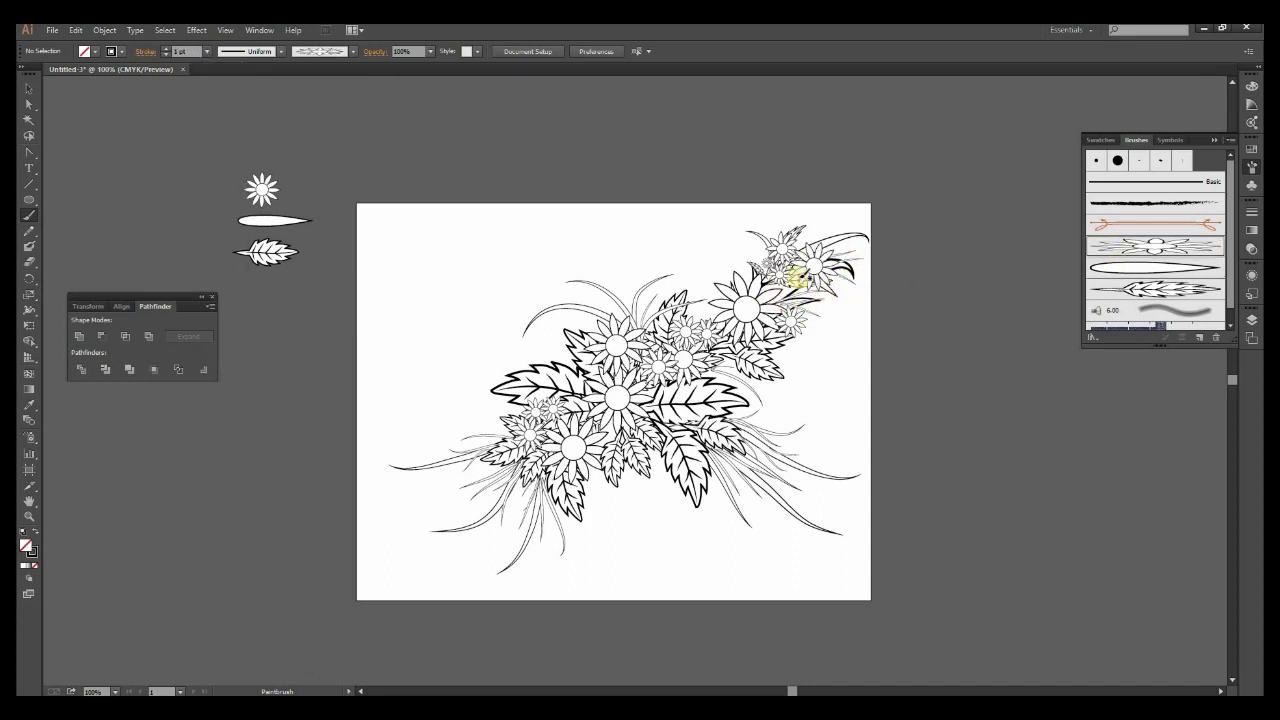
Paint fine teardrop blades among the curved blades above the bouquet with a 0.25 pt stroke.
click(207, 51)
click(215, 65)
click(1099, 270)
drag(600, 285, 592, 290)
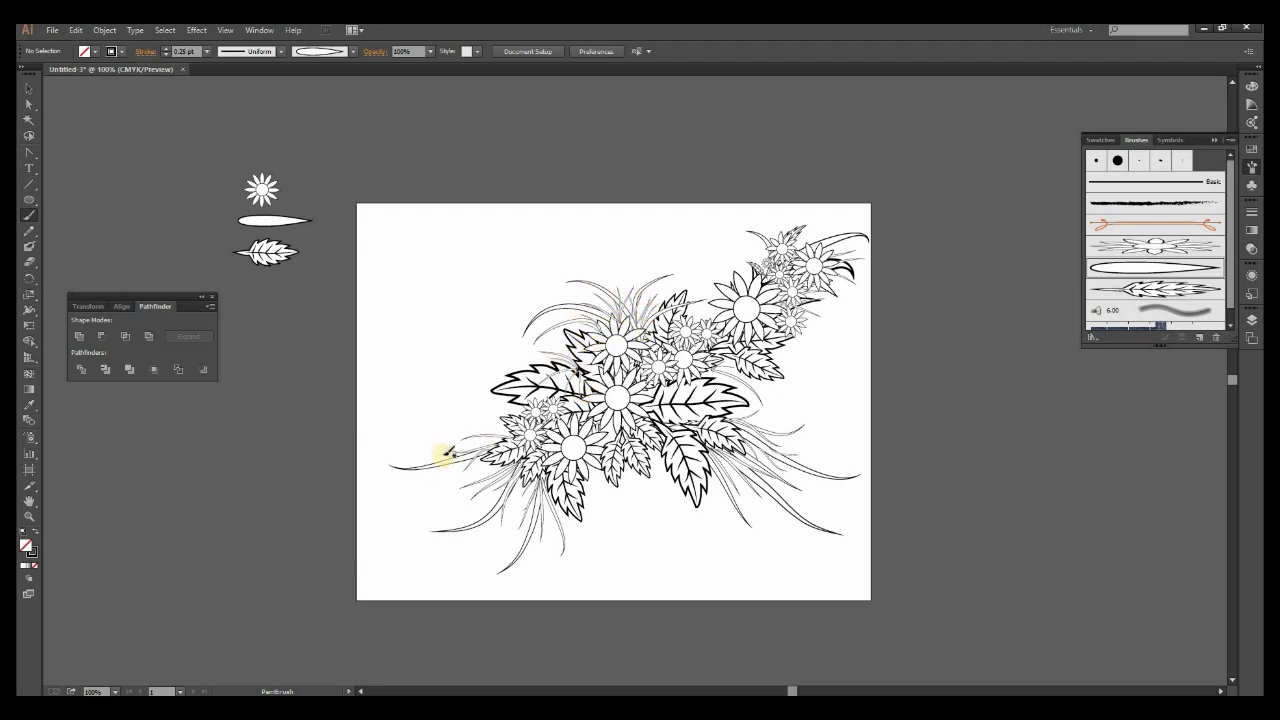
Draw a short diagonal 5 pt stroke with the Pencil tool on the empty artboard and give it a tapered width profile.
key(ctrl+plus)
drag(591, 371, 886, 423)
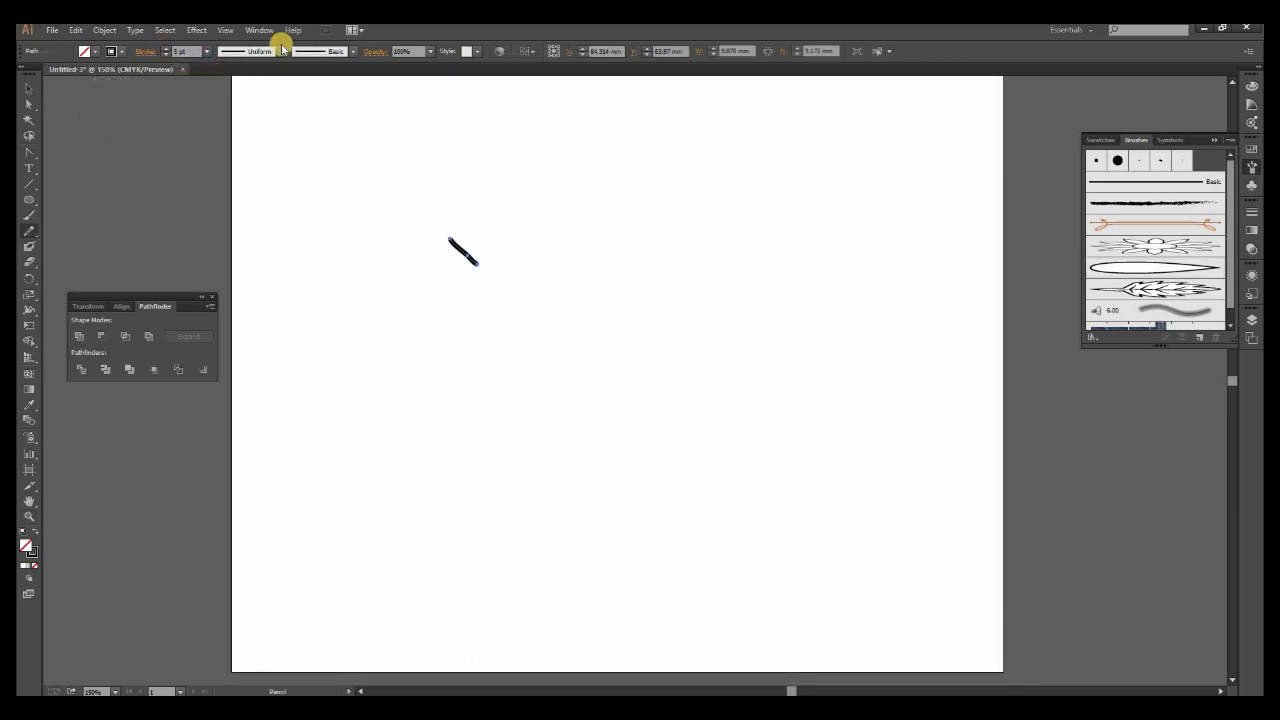
click(281, 50)
click(249, 84)
click(29, 89)
Shrink the tapered stroke, copy it twice straight down, and make the middle copy larger and the bottom one slightly smaller.
drag(457, 243, 459, 245)
mouse_move(468, 255)
alt+mouse_down()
mouse_move(483, 323)
mouse_move(468, 418)
alt+mouse_up()
drag(459, 409, 426, 373)
alt+drag(465, 411, 465, 546)
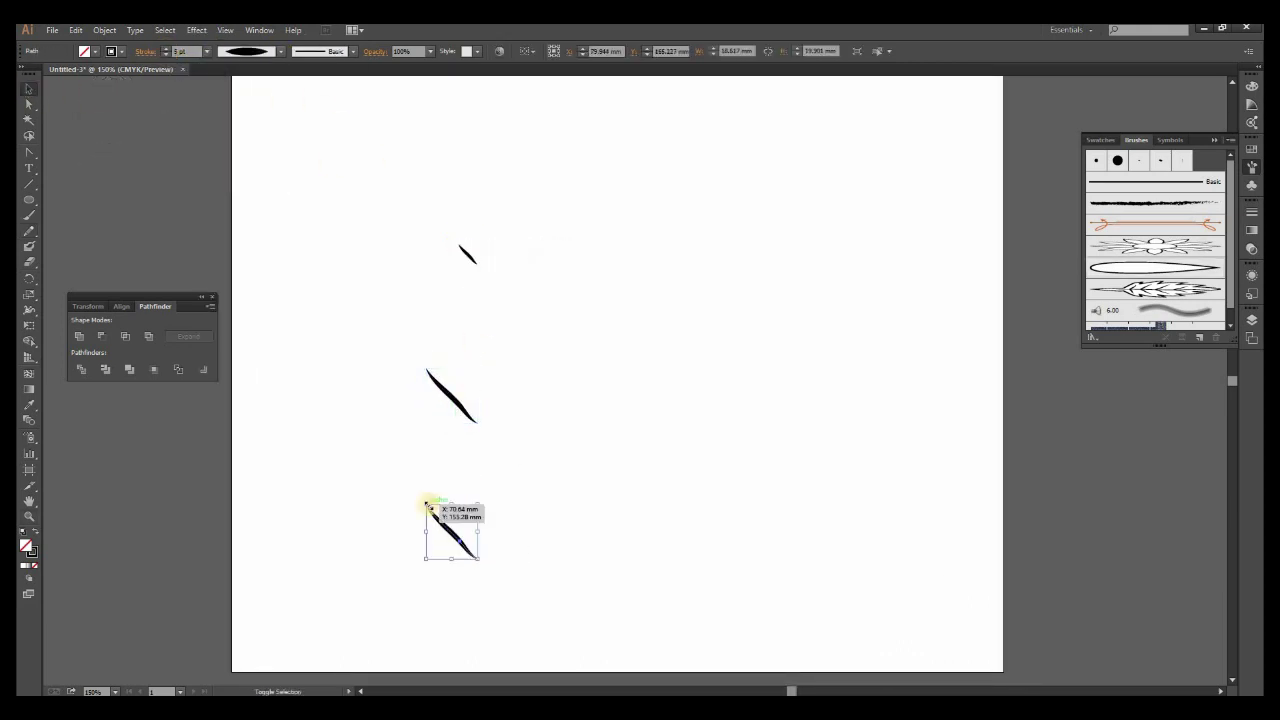
drag(427, 505, 446, 526)
Blend the three tapered strokes into a column using Specified Steps spacing of 8.
drag(517, 538, 366, 251)
click(104, 30)
mouse_move(149, 320)
click(296, 320)
click(104, 30)
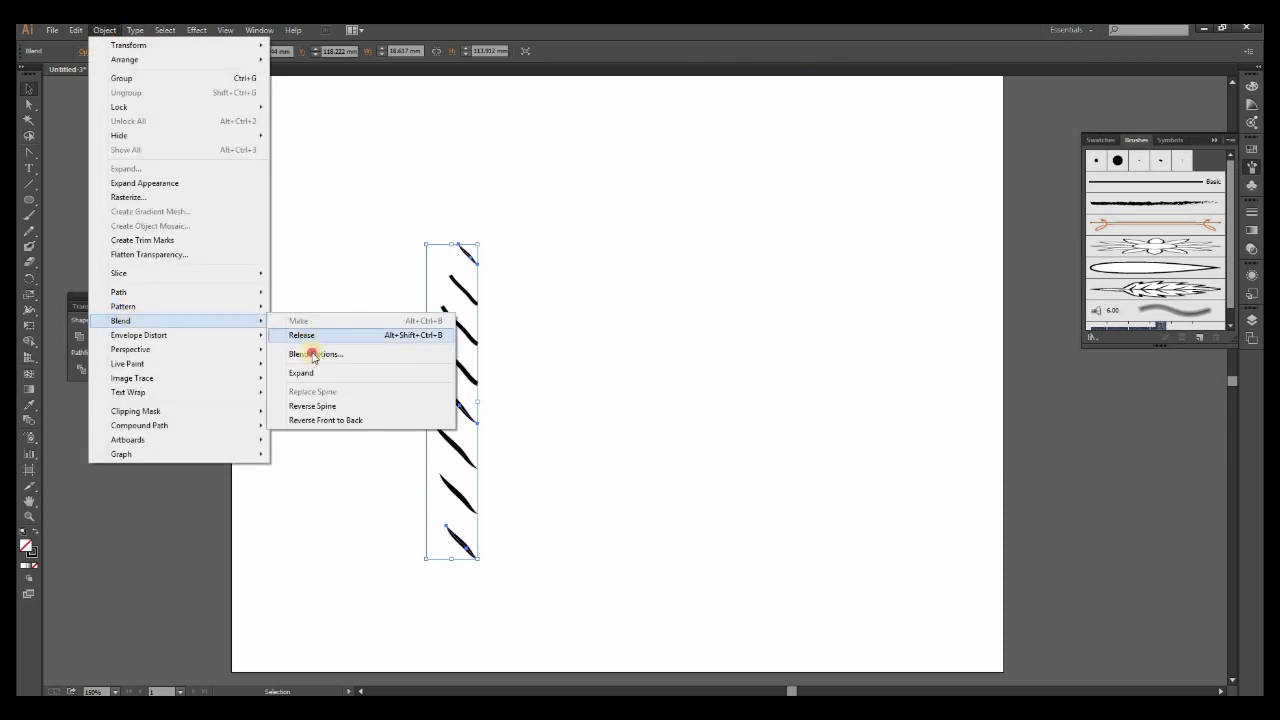
click(300, 346)
key(Down)
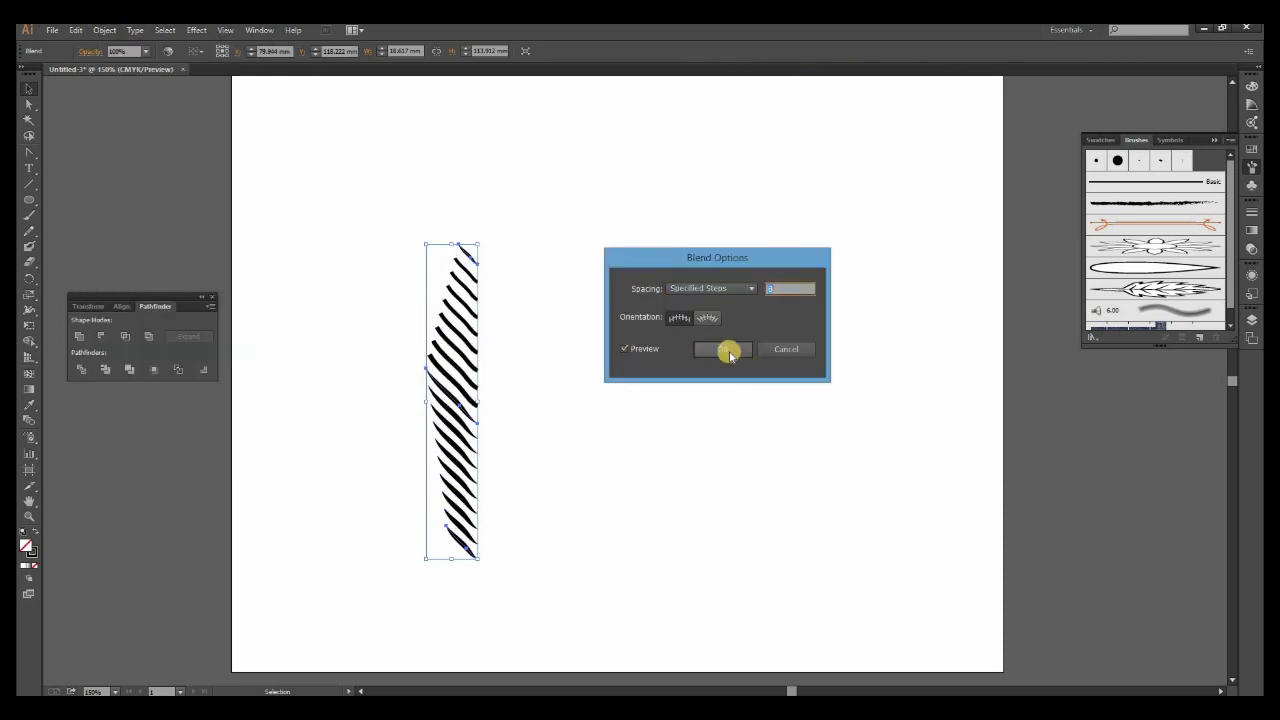
click(729, 355)
Expand the blended column's appearance into filled shapes.
click(104, 30)
click(116, 185)
click(63, 112)
click(471, 542)
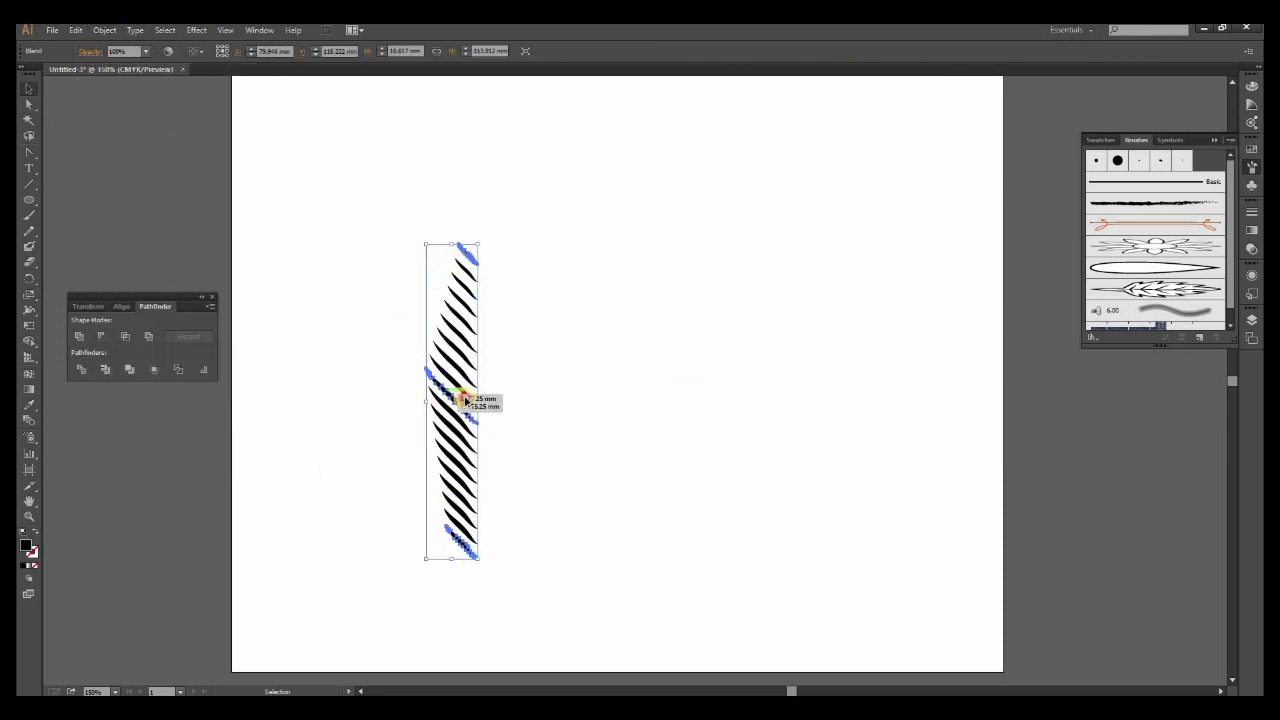
Copy the column to its right, reflect the copy horizontally and butt it against the original to form a symmetrical frond.
alt+drag(446, 398, 542, 395)
right_click(541, 393)
mouse_move(620, 472)
click(712, 520)
click(610, 445)
drag(528, 553, 485, 553)
click(577, 488)
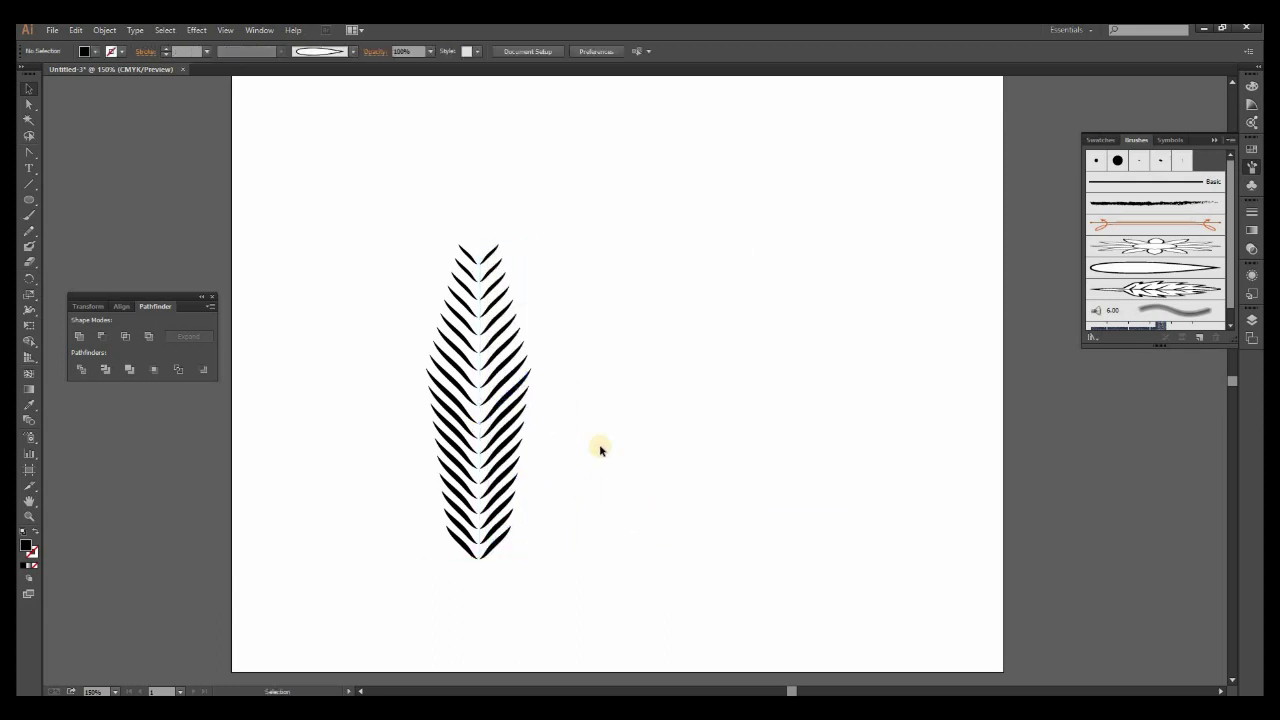
Select both frond halves, expand them and fill all the shapes with green.
key(ctrl+a)
click(104, 30)
click(116, 173)
click(614, 437)
click(84, 51)
click(88, 84)
click(240, 177)
drag(626, 494, 668, 416)
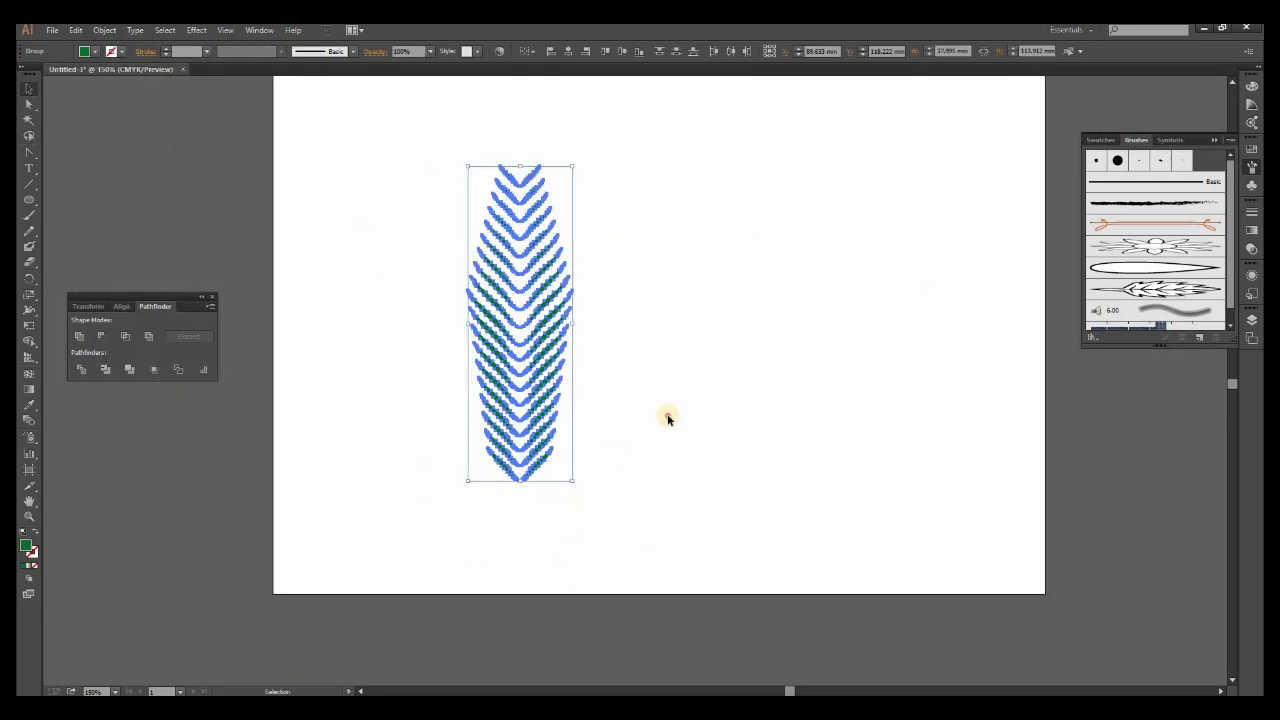
click(668, 416)
Draw a central stem along the middle of the frond, extending below its base.
click(29, 229)
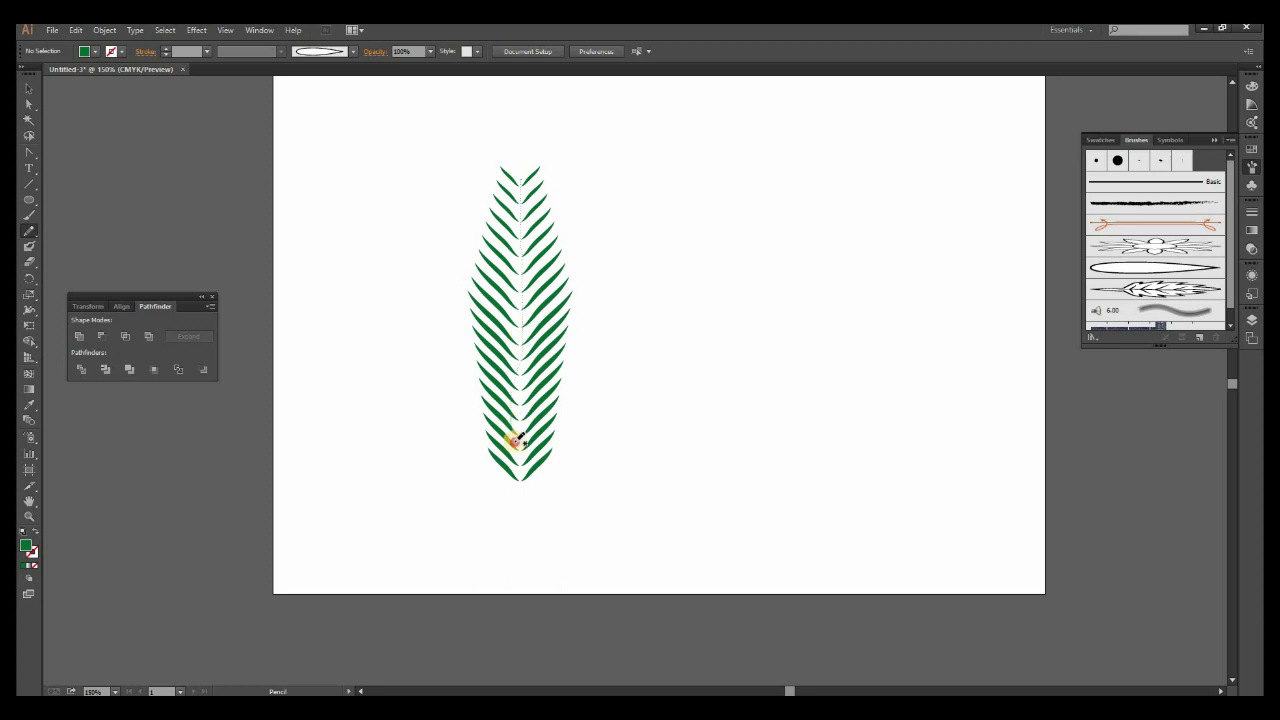
drag(513, 470, 517, 486)
click(27, 232)
click(29, 153)
drag(520, 416, 529, 525)
click(97, 183)
click(511, 467)
click(29, 89)
click(520, 345)
click(29, 105)
click(29, 89)
Give the central stem a green stroke with a tapered width profile.
click(121, 51)
click(90, 82)
triple_click(166, 48)
click(281, 51)
click(246, 90)
click(642, 314)
Expand the stem's appearance into a filled shape.
click(524, 368)
click(104, 30)
click(137, 184)
Group the whole frond, turn it horizontal with its stem pointing left, shrink it and place it near the artboard's upper left.
key(ctrl+a)
key(ctrl+g)
drag(466, 526, 452, 332)
drag(699, 397, 547, 354)
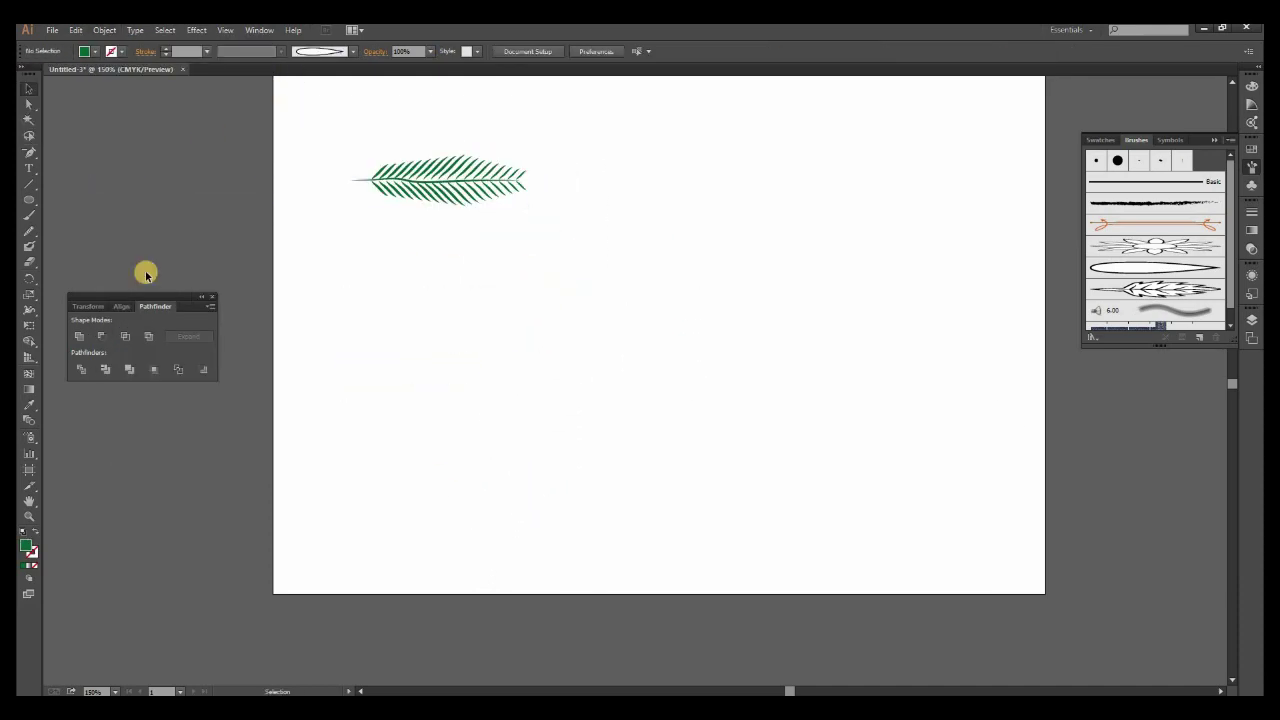
Draw a tall dark green ellipse and, beside it, a row of small overlapping ellipses filled light green.
click(29, 199)
drag(516, 282, 602, 427)
mouse_move(673, 296)
mouse_down()
mouse_move(688, 330)
mouse_move(666, 290)
mouse_up()
key(v)
key(ctrl+d)
click(94, 52)
click(78, 80)
Merge the small light green ellipses into a single scalloped cap shape with the Shape Builder.
drag(766, 375, 660, 286)
key(shift+m)
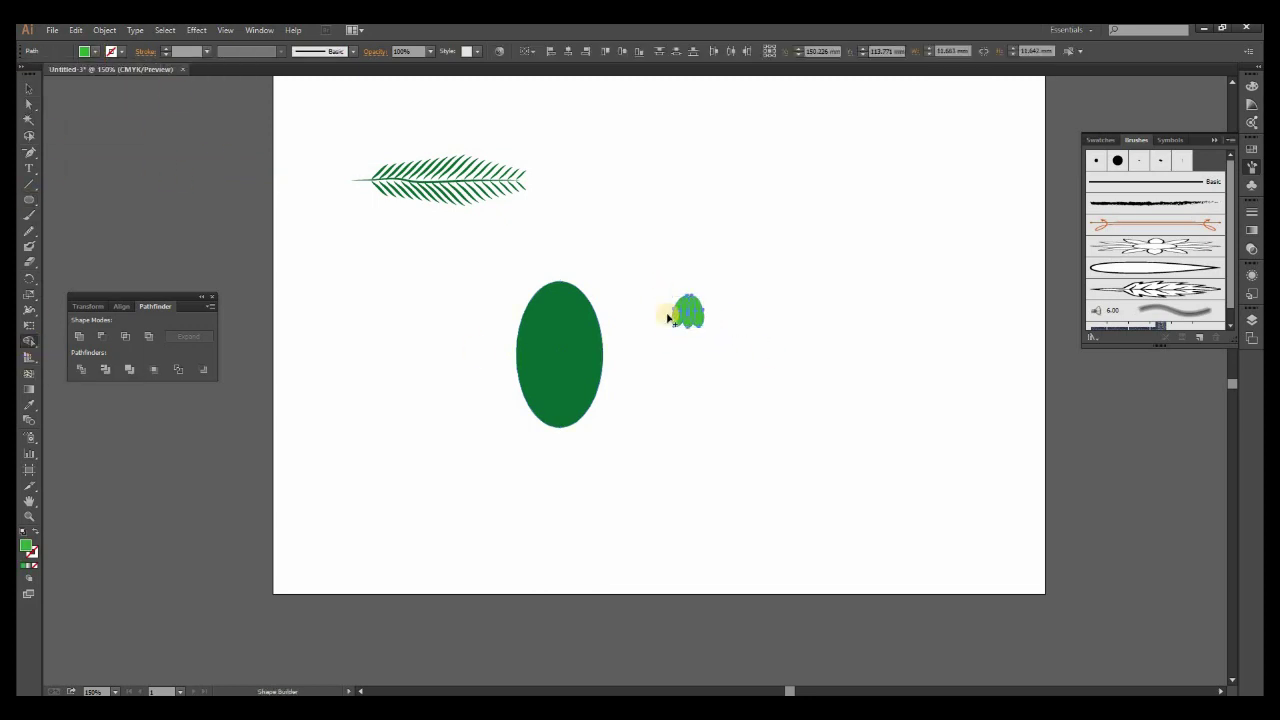
click(168, 49)
drag(766, 340, 768, 341)
key(v)
Give the tall ellipse a thicker light green outline.
click(121, 52)
click(64, 83)
click(599, 339)
click(121, 52)
click(69, 84)
click(167, 49)
click(167, 49)
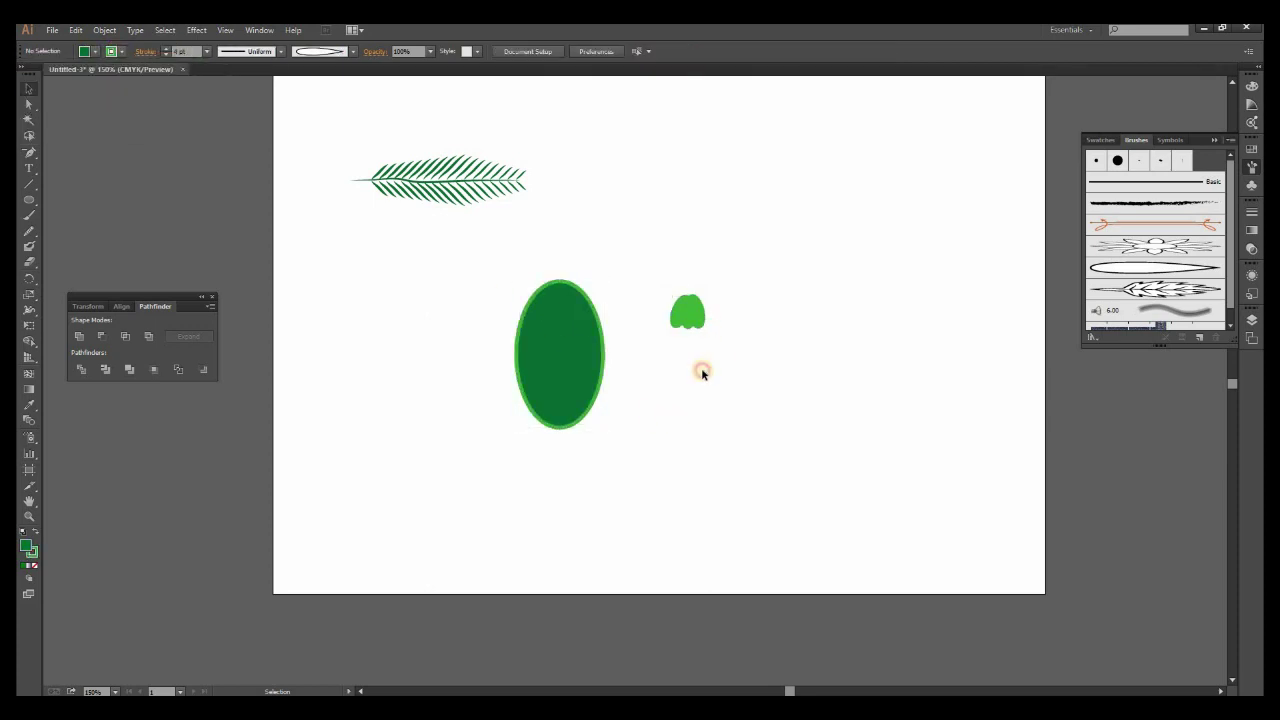
Place the scalloped cap centred on the upper end of the tall ellipse.
drag(688, 311, 560, 289)
drag(560, 307, 560, 290)
click(637, 363)
Draw short curved light green lines spreading from the coconut's lower tip and give them a tapered width profile.
click(29, 231)
drag(560, 428, 552, 398)
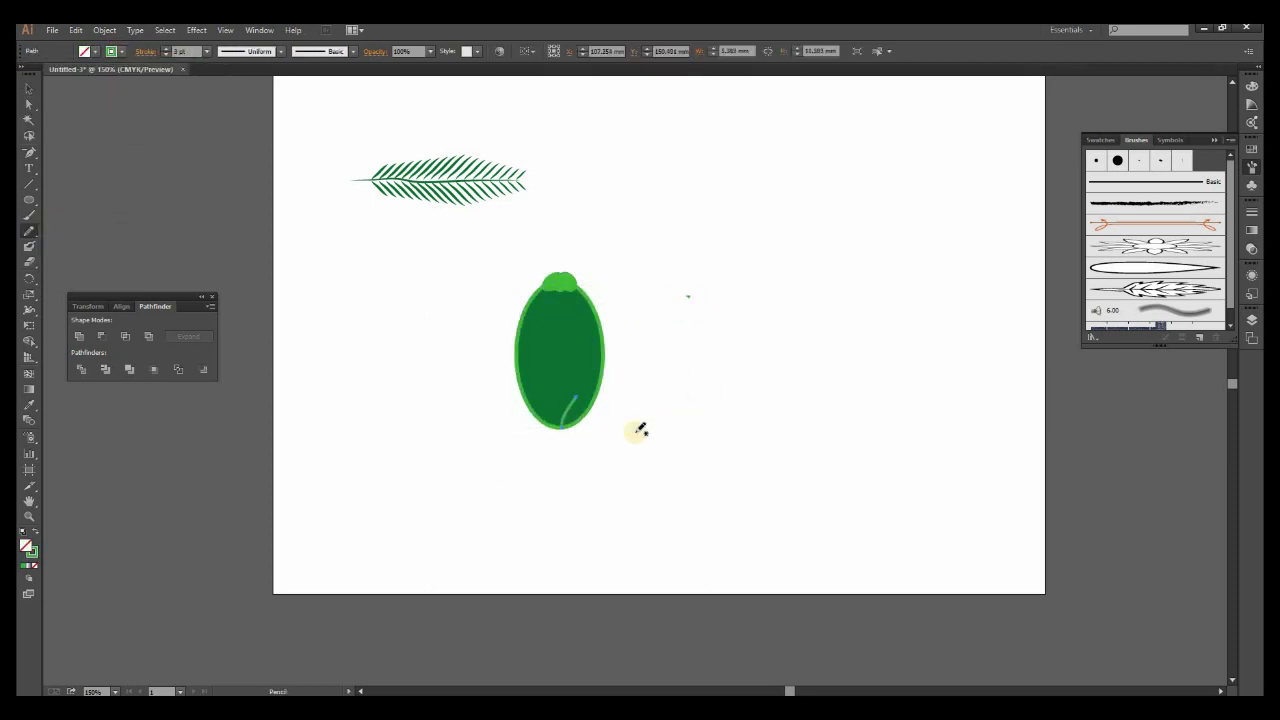
shift+click(552, 410)
shift+click(570, 406)
click(281, 51)
click(250, 84)
Delete the stray leftover beside the coconut and group all the coconut's parts.
click(620, 498)
drag(665, 272, 716, 350)
key(Delete)
drag(665, 450, 500, 240)
key(ctrl+g)
Turn the coconut horizontal with its cap pointing left, shrink it and place it beneath the frond outside the artboard.
drag(629, 388, 646, 302)
drag(640, 398, 508, 324)
drag(493, 313, 363, 211)
key(ctrl+z)
drag(460, 285, 540, 350)
drag(497, 314, 380, 218)
shift+click(435, 188)
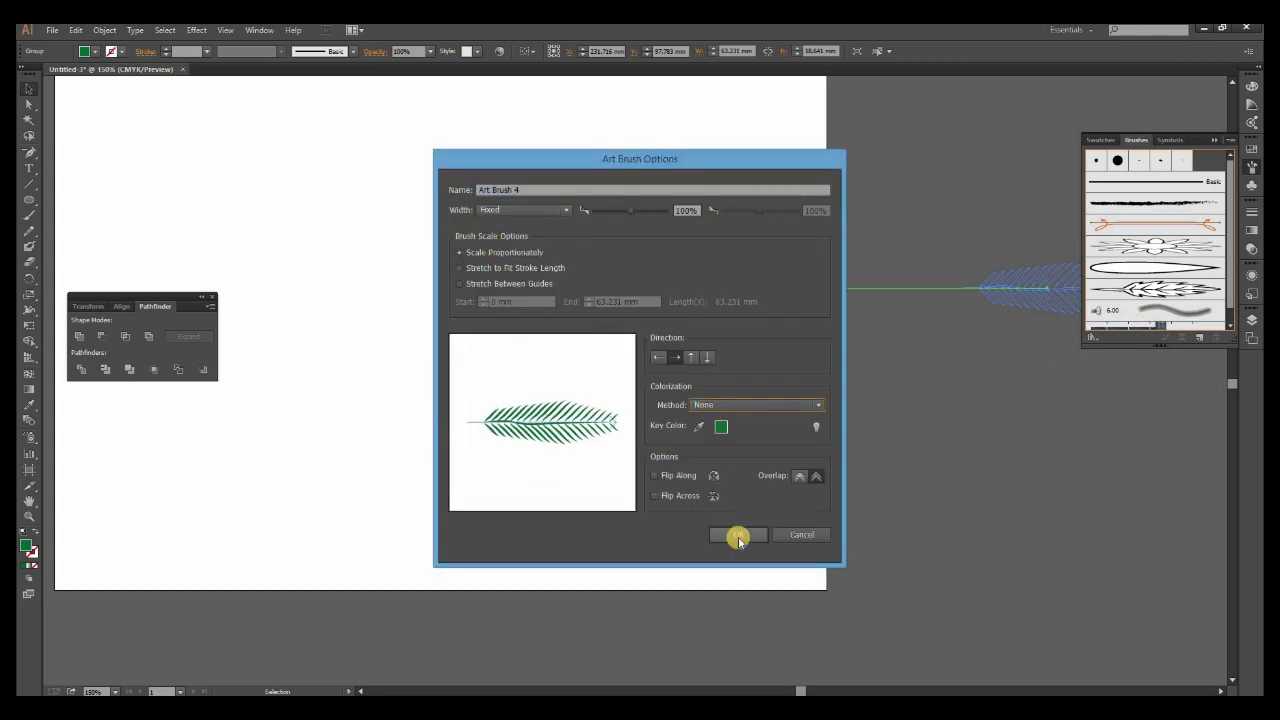
Save the frond and the coconut as art brushes, the frond with Fixed width, Scale Proportionately and colorization None.
click(737, 534)
drag(700, 262, 1070, 297)
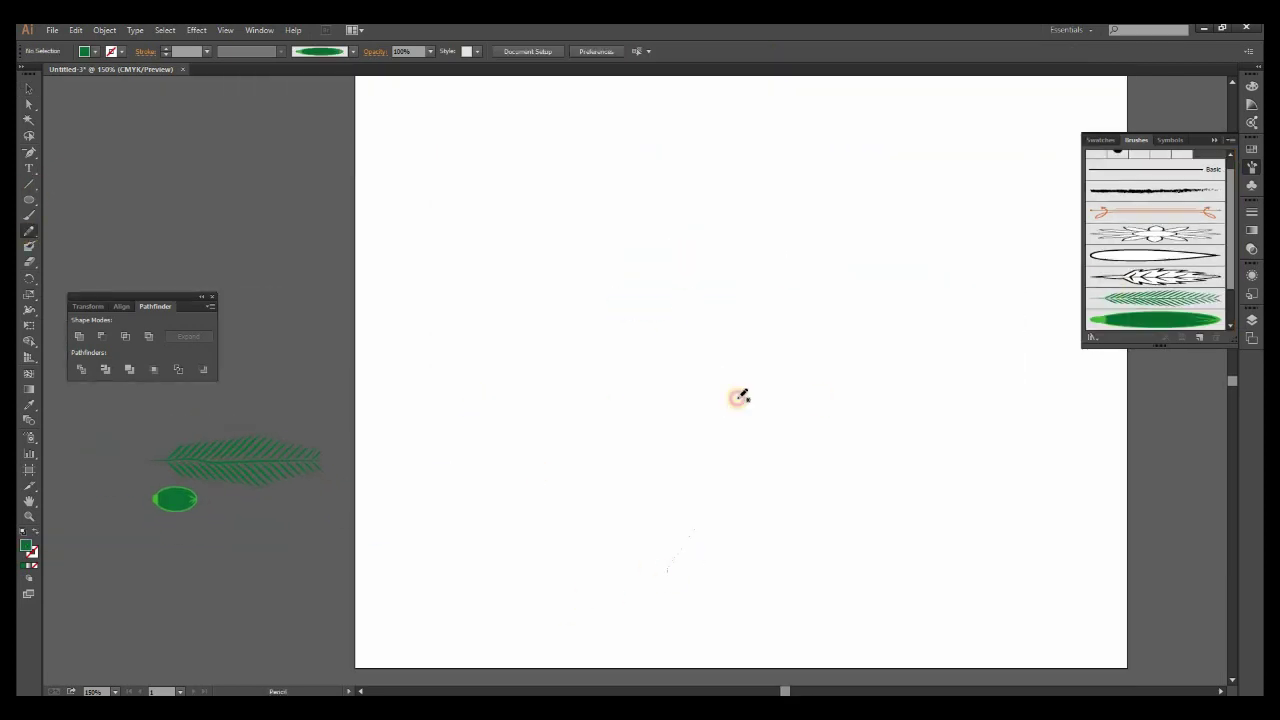
Draw a tall, slightly curved palm trunk with the Pencil and give it a thick dark brown stroke with a tapered profile.
drag(738, 398, 752, 232)
click(122, 51)
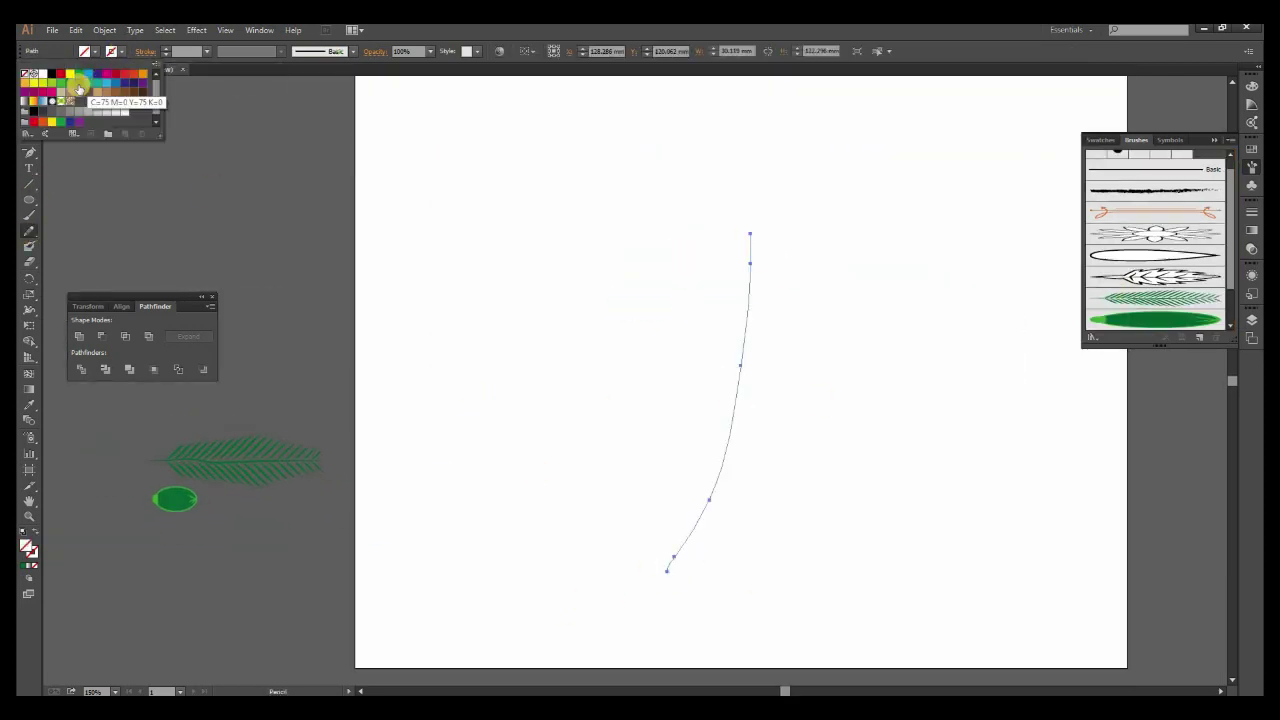
click(100, 87)
click(166, 48)
click(166, 48)
click(281, 51)
click(237, 94)
key(v)
drag(702, 402, 716, 400)
Paint fronds radiating in all directions from the top of the trunk with the frond art brush.
click(1156, 298)
click(29, 215)
click(207, 51)
click(190, 74)
mouse_move(722, 234)
mouse_down()
mouse_move(962, 346)
mouse_move(592, 372)
mouse_up()
drag(722, 234, 835, 410)
drag(722, 300, 674, 372)
mouse_move(673, 300)
mouse_down()
mouse_move(508, 273)
mouse_move(816, 167)
mouse_up()
mouse_move(674, 300)
mouse_down()
mouse_move(510, 182)
mouse_move(920, 269)
mouse_up()
mouse_move(674, 302)
mouse_down()
mouse_move(459, 360)
mouse_move(855, 486)
mouse_up()
mouse_move(673, 298)
mouse_down()
mouse_move(507, 210)
mouse_move(466, 248)
mouse_up()
drag(674, 298, 780, 85)
mouse_move(675, 300)
mouse_down()
mouse_move(808, 194)
mouse_move(706, 455)
mouse_up()
drag(675, 300, 882, 402)
Select the whole palm tree, scale it down and reposition it on the artboard.
key(v)
drag(430, 100, 940, 640)
mouse_move(922, 82)
mouse_down()
mouse_move(867, 172)
mouse_move(806, 226)
mouse_up()
click(930, 330)
drag(760, 450, 767, 343)
Paint a cluster of small coconuts at the centre of the palm crown with the coconut art brush at a reduced stroke weight.
click(1156, 319)
click(29, 215)
key(z)
drag(576, 249, 720, 351)
key(ctrl+z)
click(207, 51)
click(220, 92)
click(207, 51)
click(228, 77)
drag(531, 270, 525, 391)
mouse_move(540, 270)
mouse_down()
mouse_move(614, 364)
mouse_move(634, 272)
mouse_move(450, 292)
mouse_up()
mouse_move(530, 268)
mouse_down()
mouse_move(509, 342)
mouse_move(600, 465)
mouse_up()
drag(558, 380, 516, 438)
drag(580, 372, 652, 416)
drag(460, 334, 394, 392)
drag(462, 332, 508, 402)
drag(461, 336, 404, 290)
Draw a second, low leaning trunk from the first trunk's base toward the right, with a thick tapered brown stroke.
key(ctrl+1)
mouse_move(611, 548)
mouse_down()
mouse_move(654, 388)
mouse_move(649, 405)
mouse_move(908, 272)
mouse_up()
click(29, 231)
click(281, 51)
click(247, 86)
click(166, 48)
click(166, 48)
drag(674, 372, 605, 384)
click(677, 444)
Paint three drooping fronds from the top of the leaning trunk with the frond art brush.
click(29, 231)
click(1155, 298)
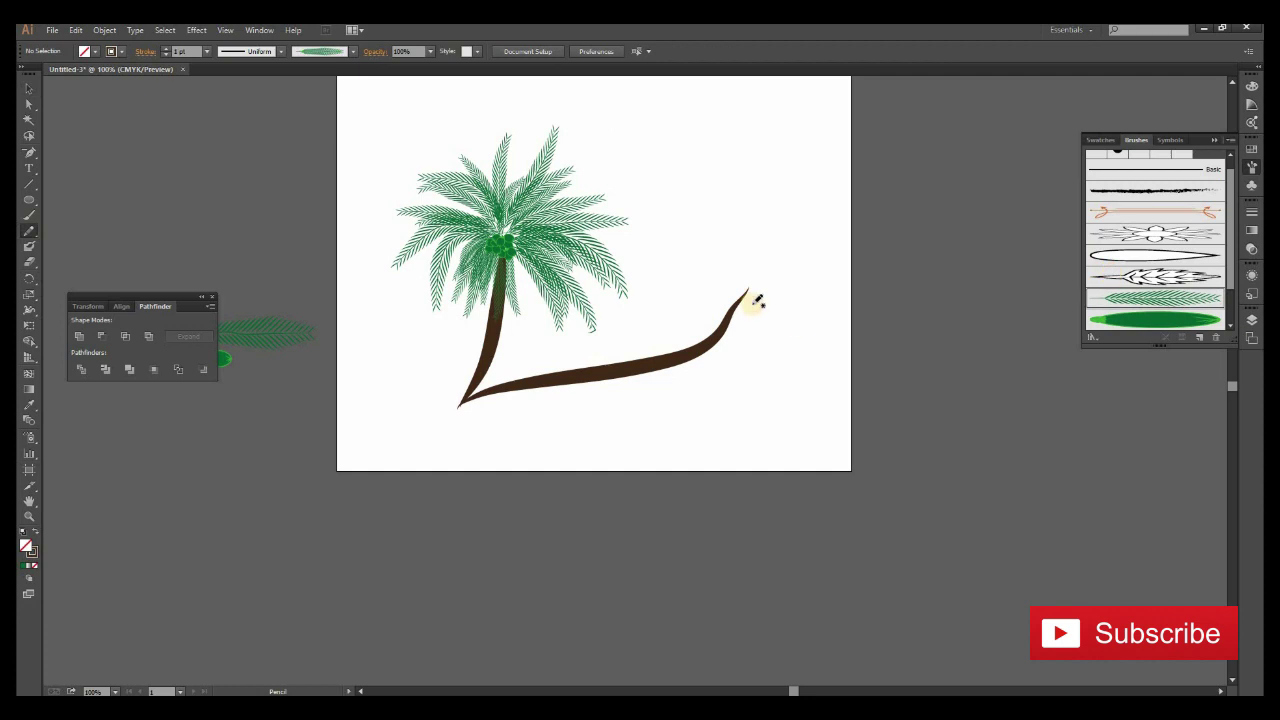
drag(755, 292, 844, 316)
drag(745, 291, 670, 301)
mouse_move(745, 292)
mouse_down()
mouse_move(672, 350)
mouse_move(795, 406)
mouse_up()
Set the brush stroke to 0.5 pt and paint further fronds fanning upward and outward around the leaning palm's crown.
click(207, 51)
click(224, 80)
drag(748, 290, 851, 236)
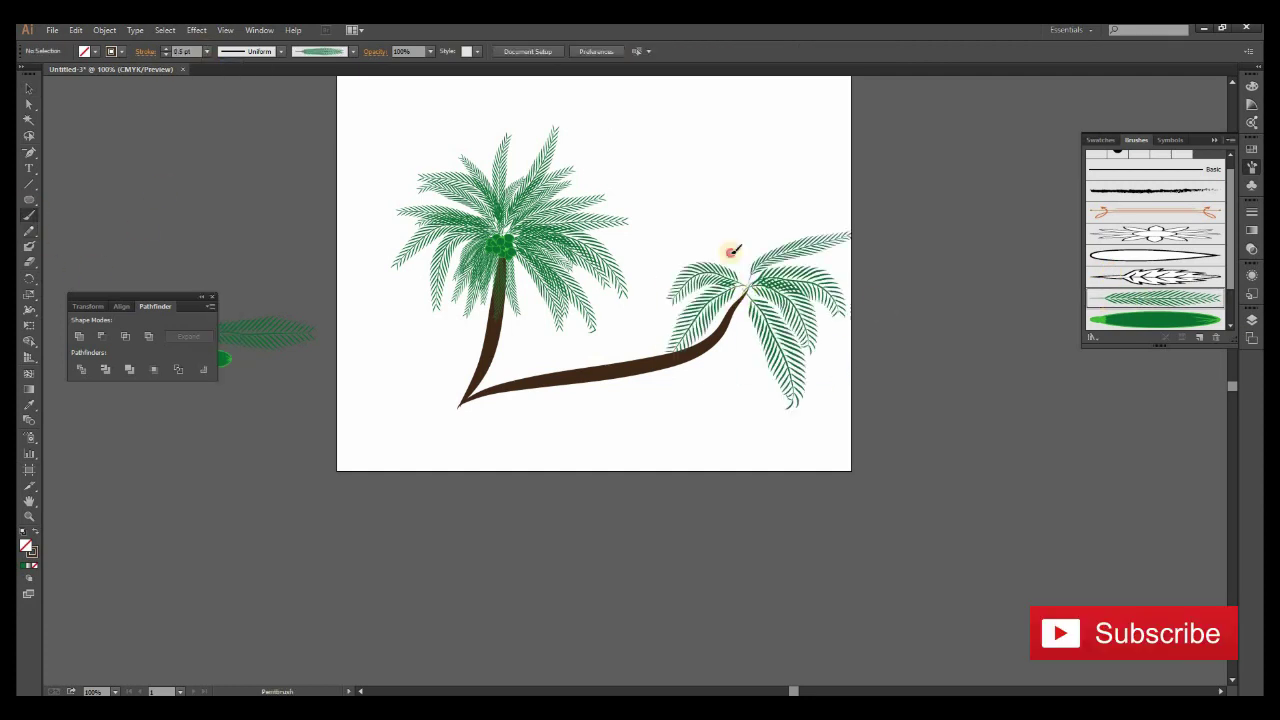
drag(752, 249, 803, 167)
drag(750, 278, 844, 212)
drag(749, 280, 755, 166)
drag(748, 280, 735, 165)
drag(747, 280, 686, 180)
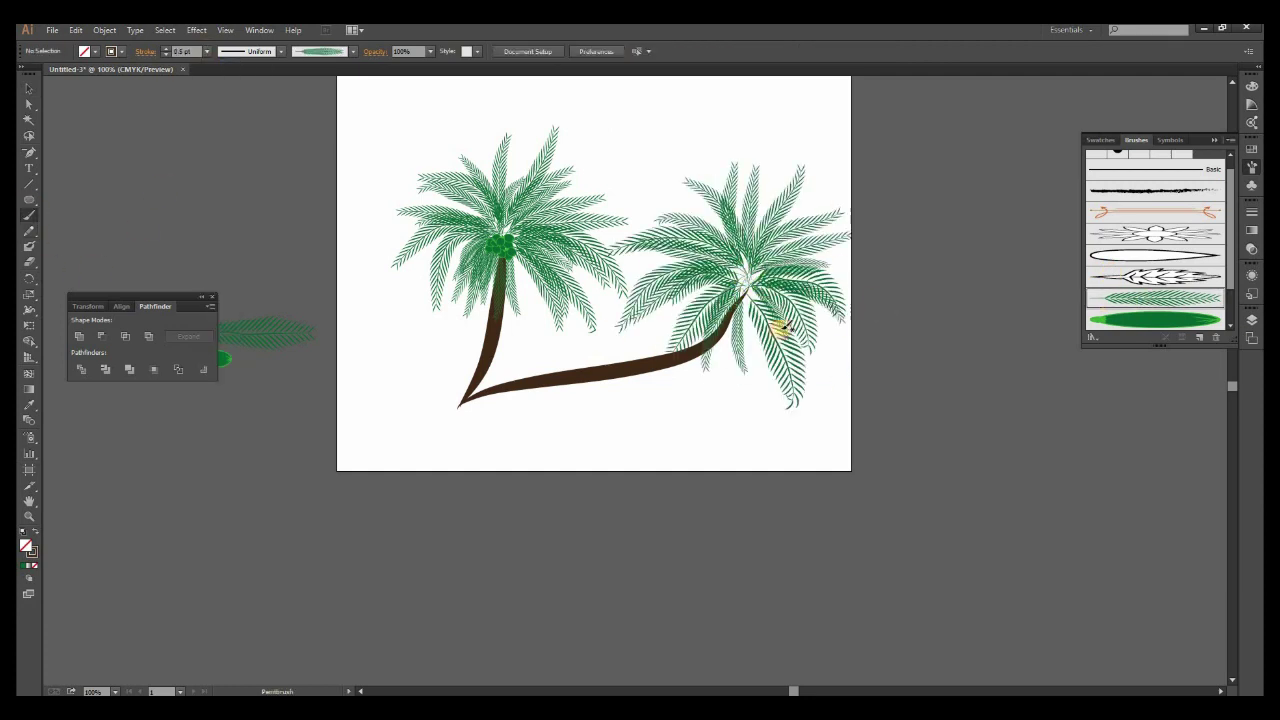